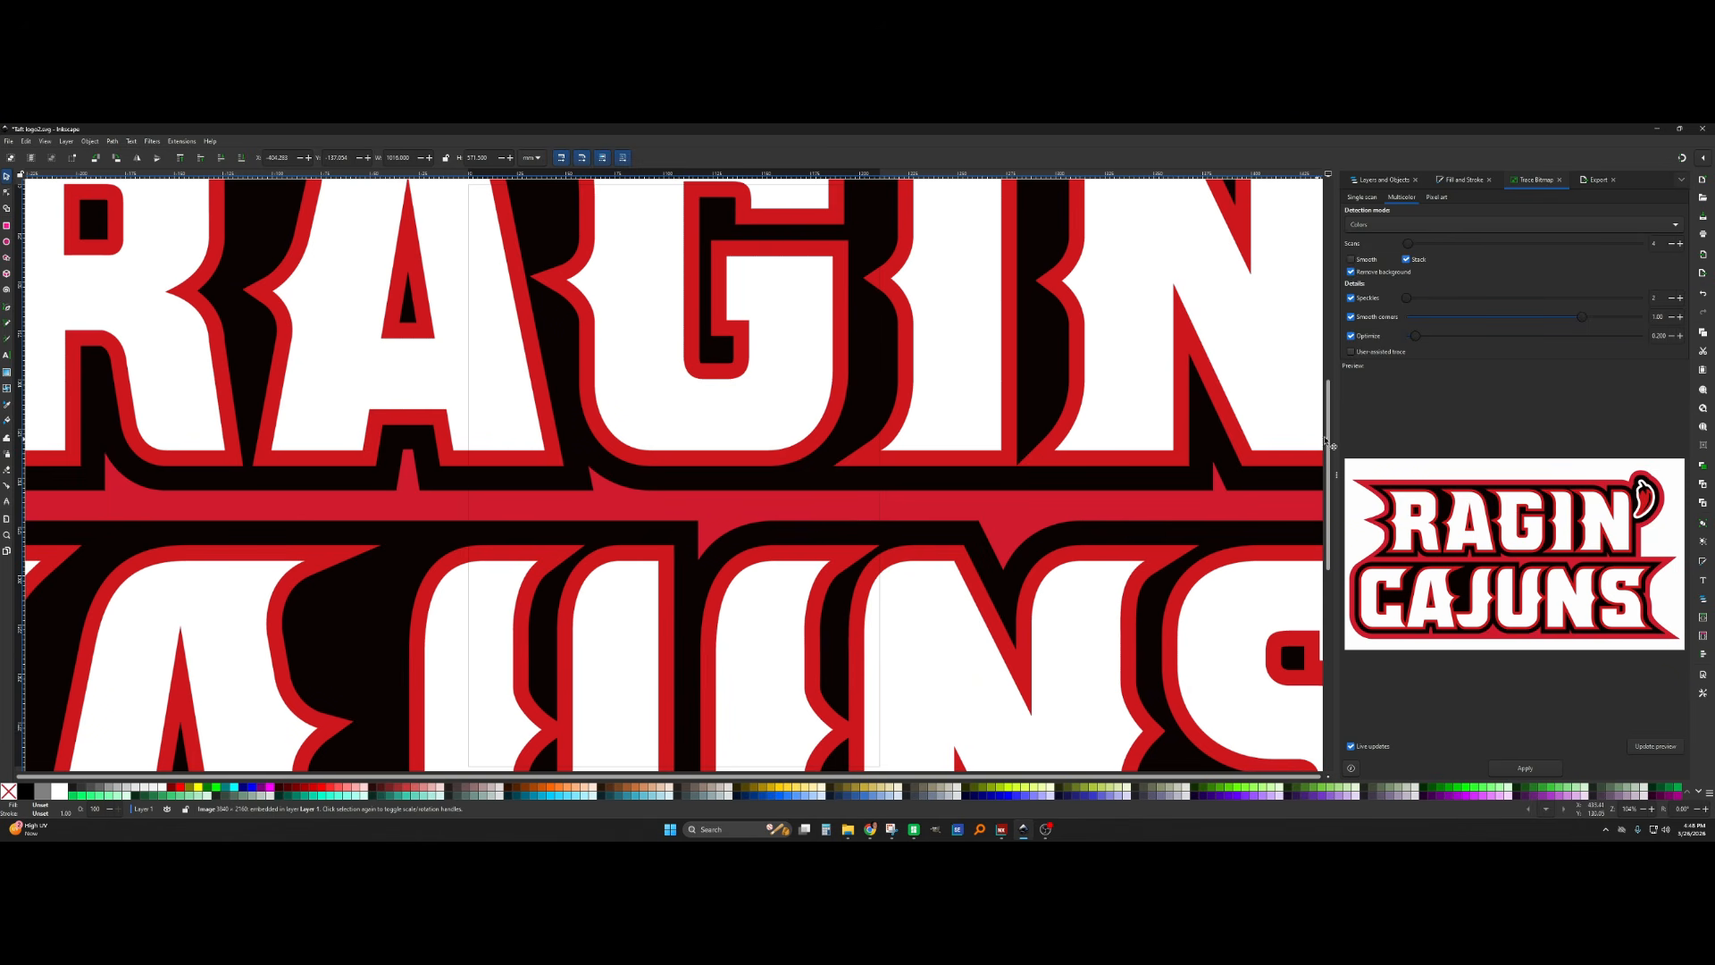
Scale the imported logo image down from its edge handles to about 542 mm wide
{"action": "left_click_drag", "start_coordinate": [1328, 473], "coordinate": [1317, 321]}
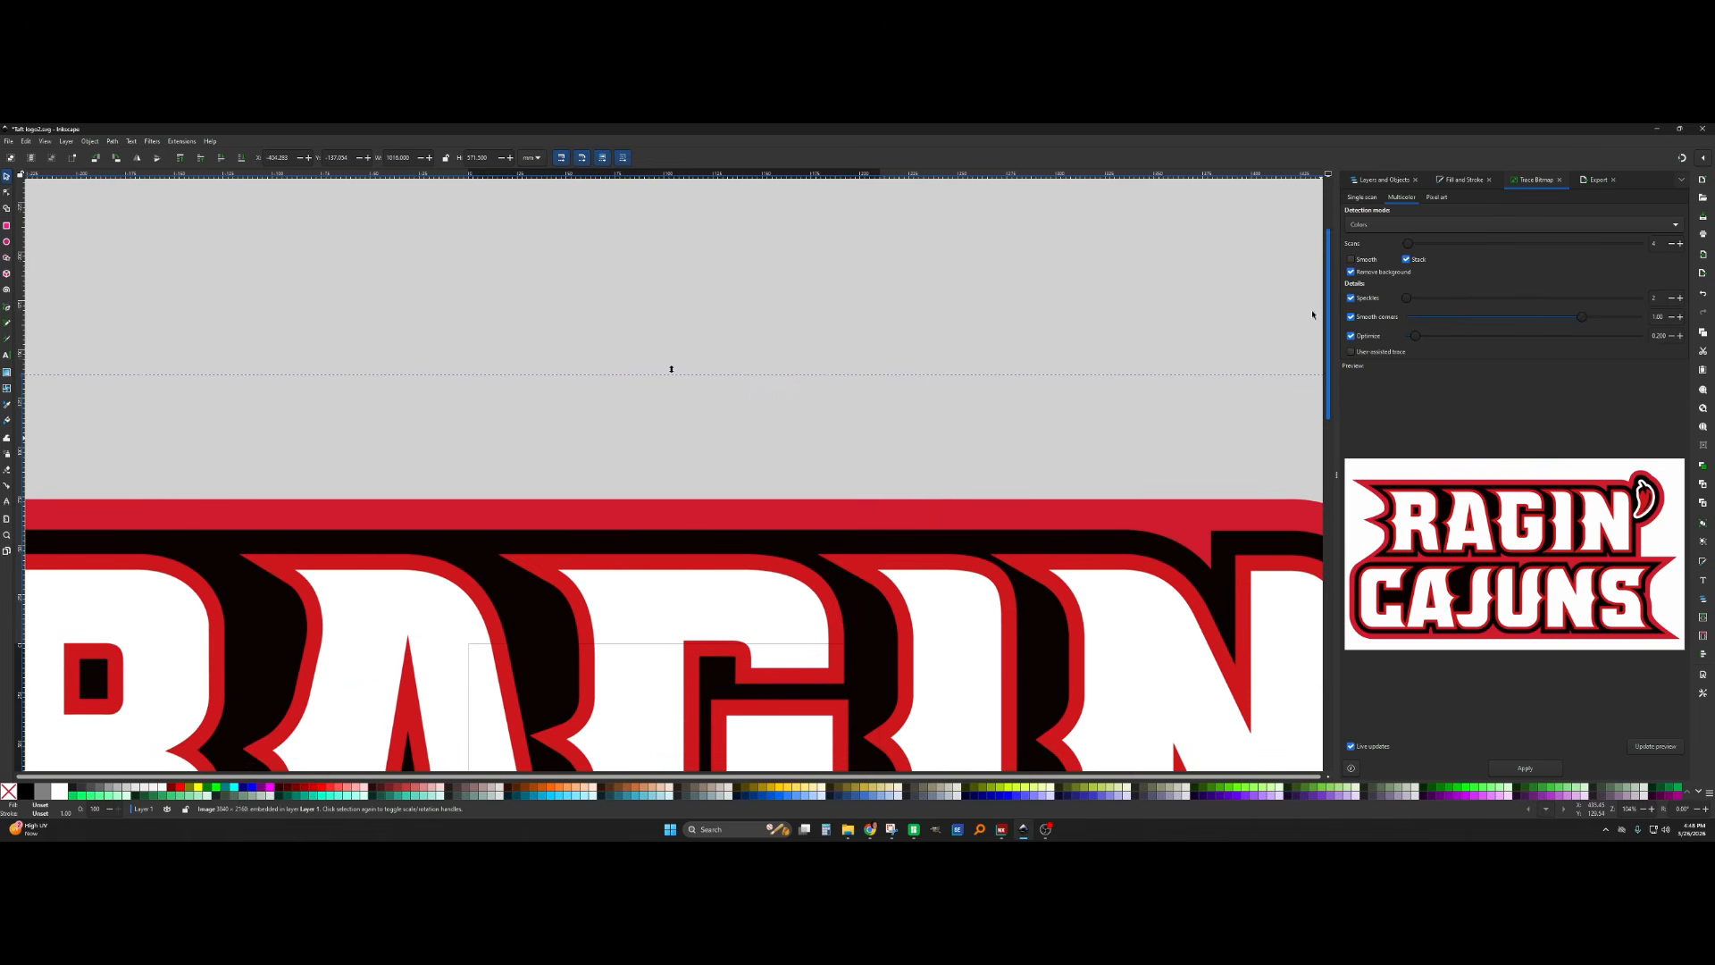
{"action": "left_click_drag", "start_coordinate": [652, 776], "coordinate": [520, 757]}
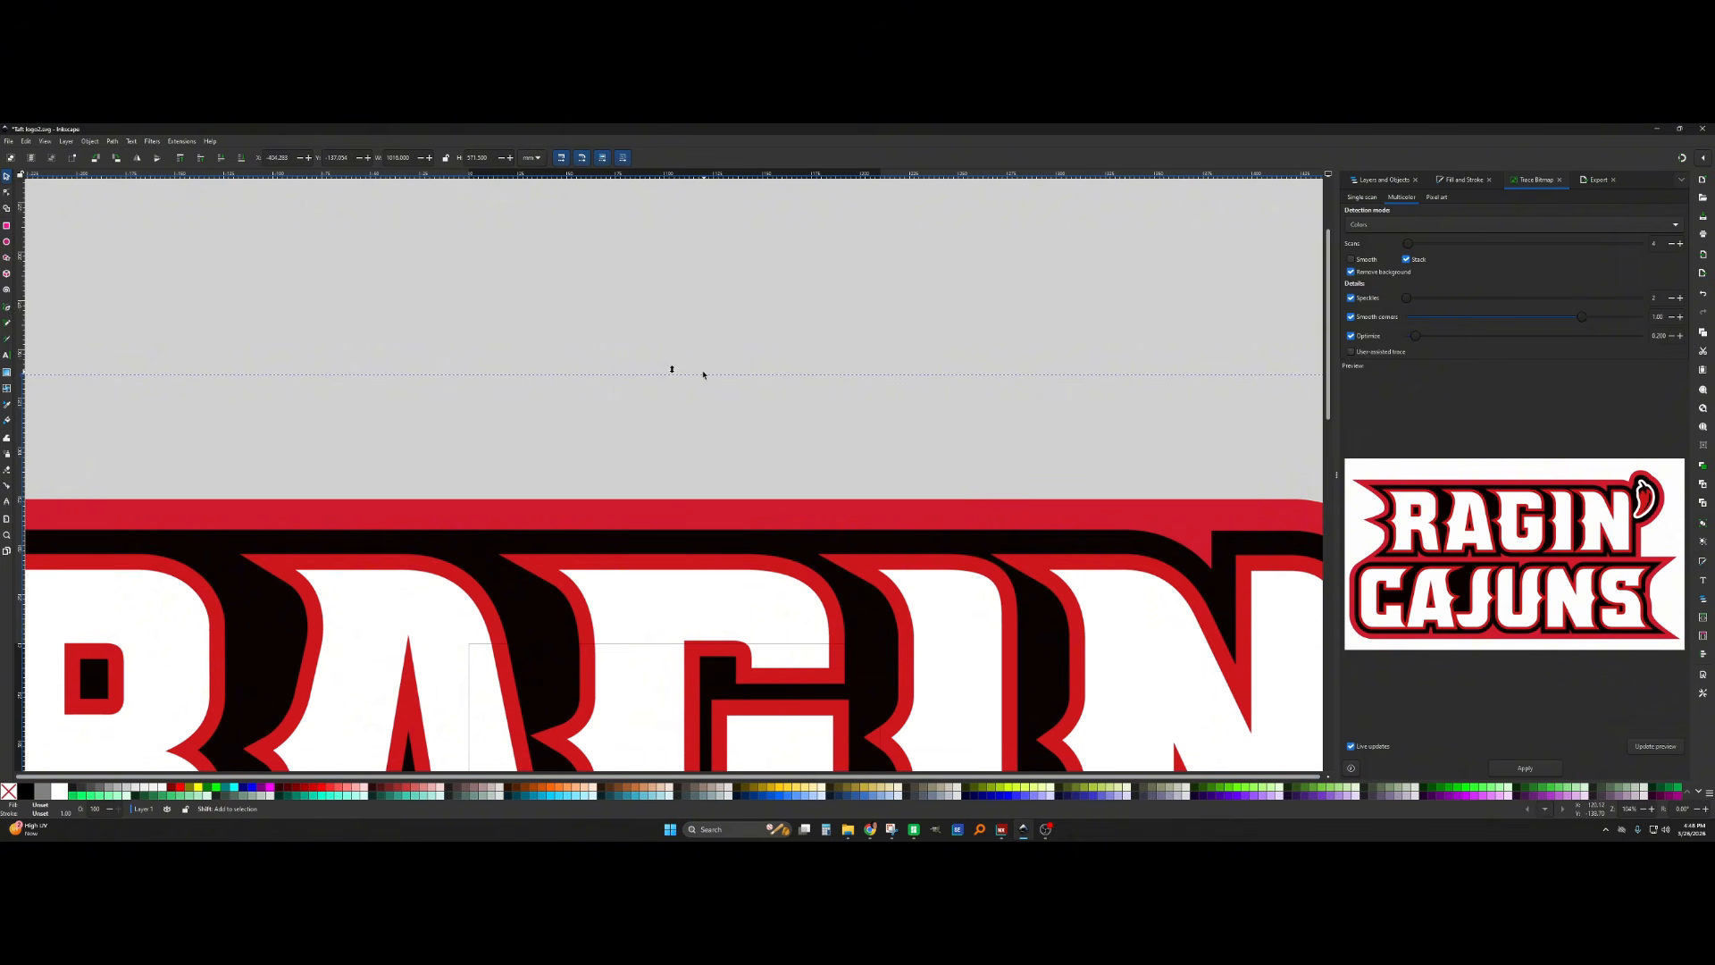
{"action": "left_click_drag", "start_coordinate": [672, 371], "coordinate": [744, 410]}
{"action": "key", "text": "Escape"}
{"action": "left_click_drag", "start_coordinate": [672, 371], "coordinate": [720, 641]}
{"action": "scroll", "coordinate": [694, 498], "scroll_direction": "down", "scroll_amount": 10}
{"action": "scroll", "coordinate": [701, 494], "scroll_direction": "down", "scroll_amount": 8}
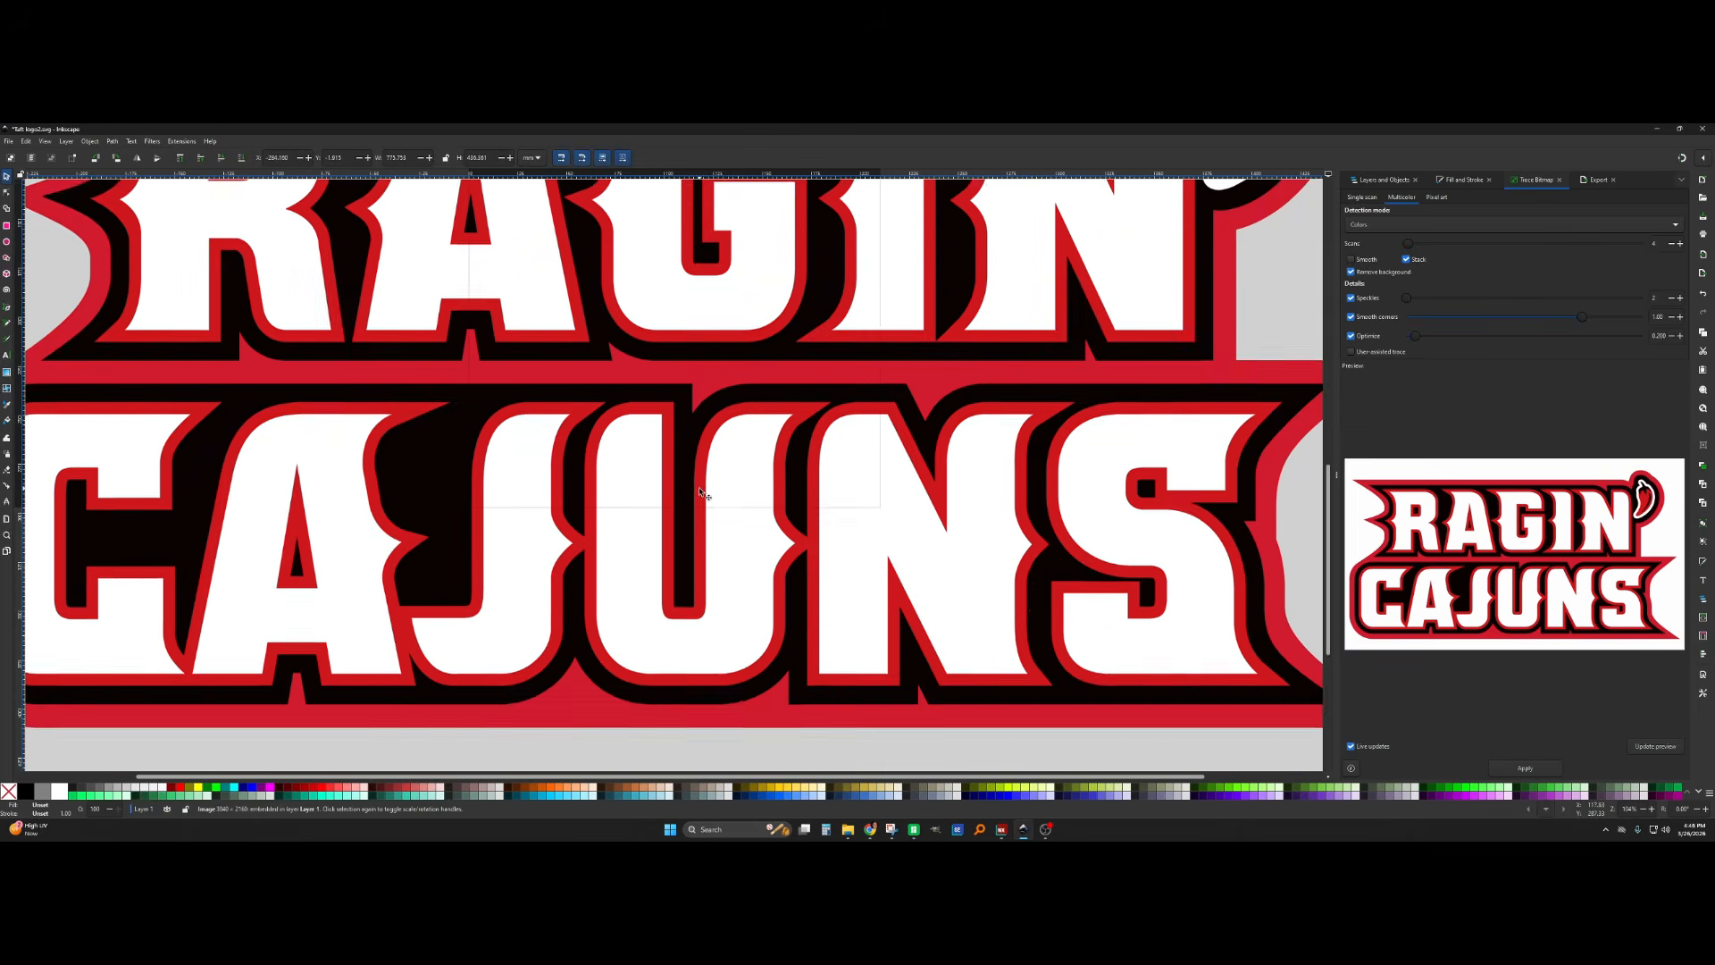
{"action": "left_click_drag", "start_coordinate": [671, 665], "coordinate": [674, 400]}
{"action": "scroll", "coordinate": [650, 532], "scroll_direction": "up", "scroll_amount": 5}
{"action": "scroll", "coordinate": [653, 549], "scroll_direction": "up", "scroll_amount": 5}
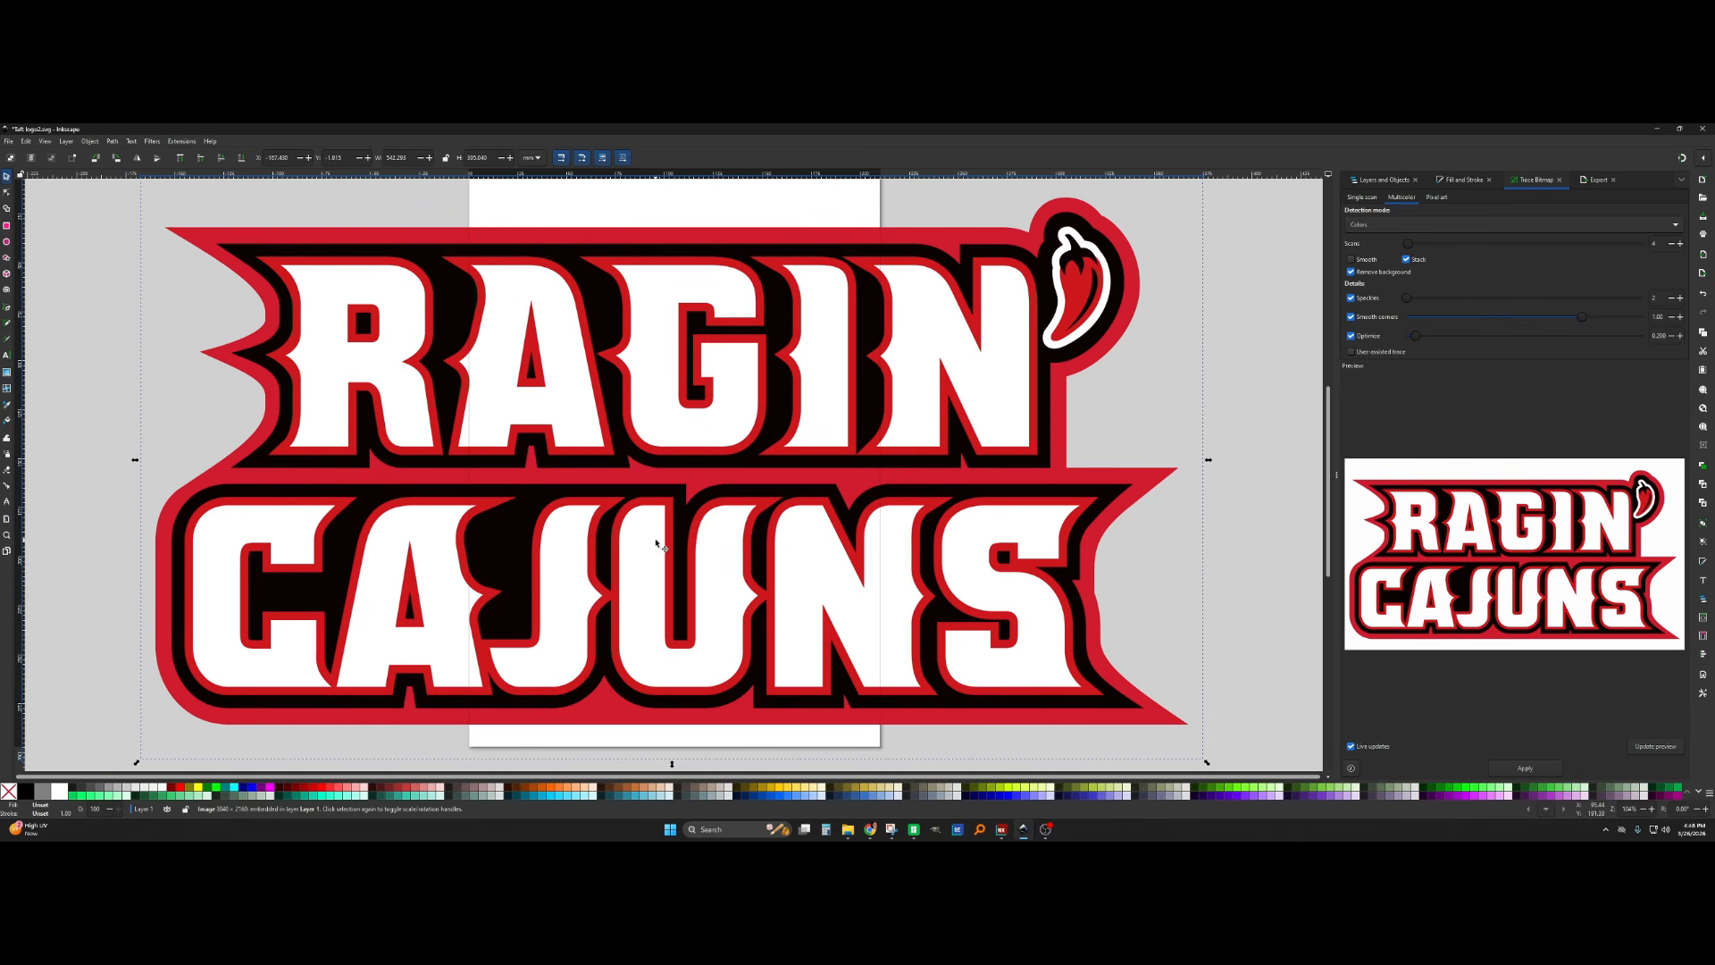
{"action": "scroll", "coordinate": [666, 542], "scroll_direction": "down", "scroll_amount": 3}
Compare higher and lower scan counts in the multicolor trace preview, then trace the logo with 4 scans
{"action": "left_click", "coordinate": [1681, 243]}
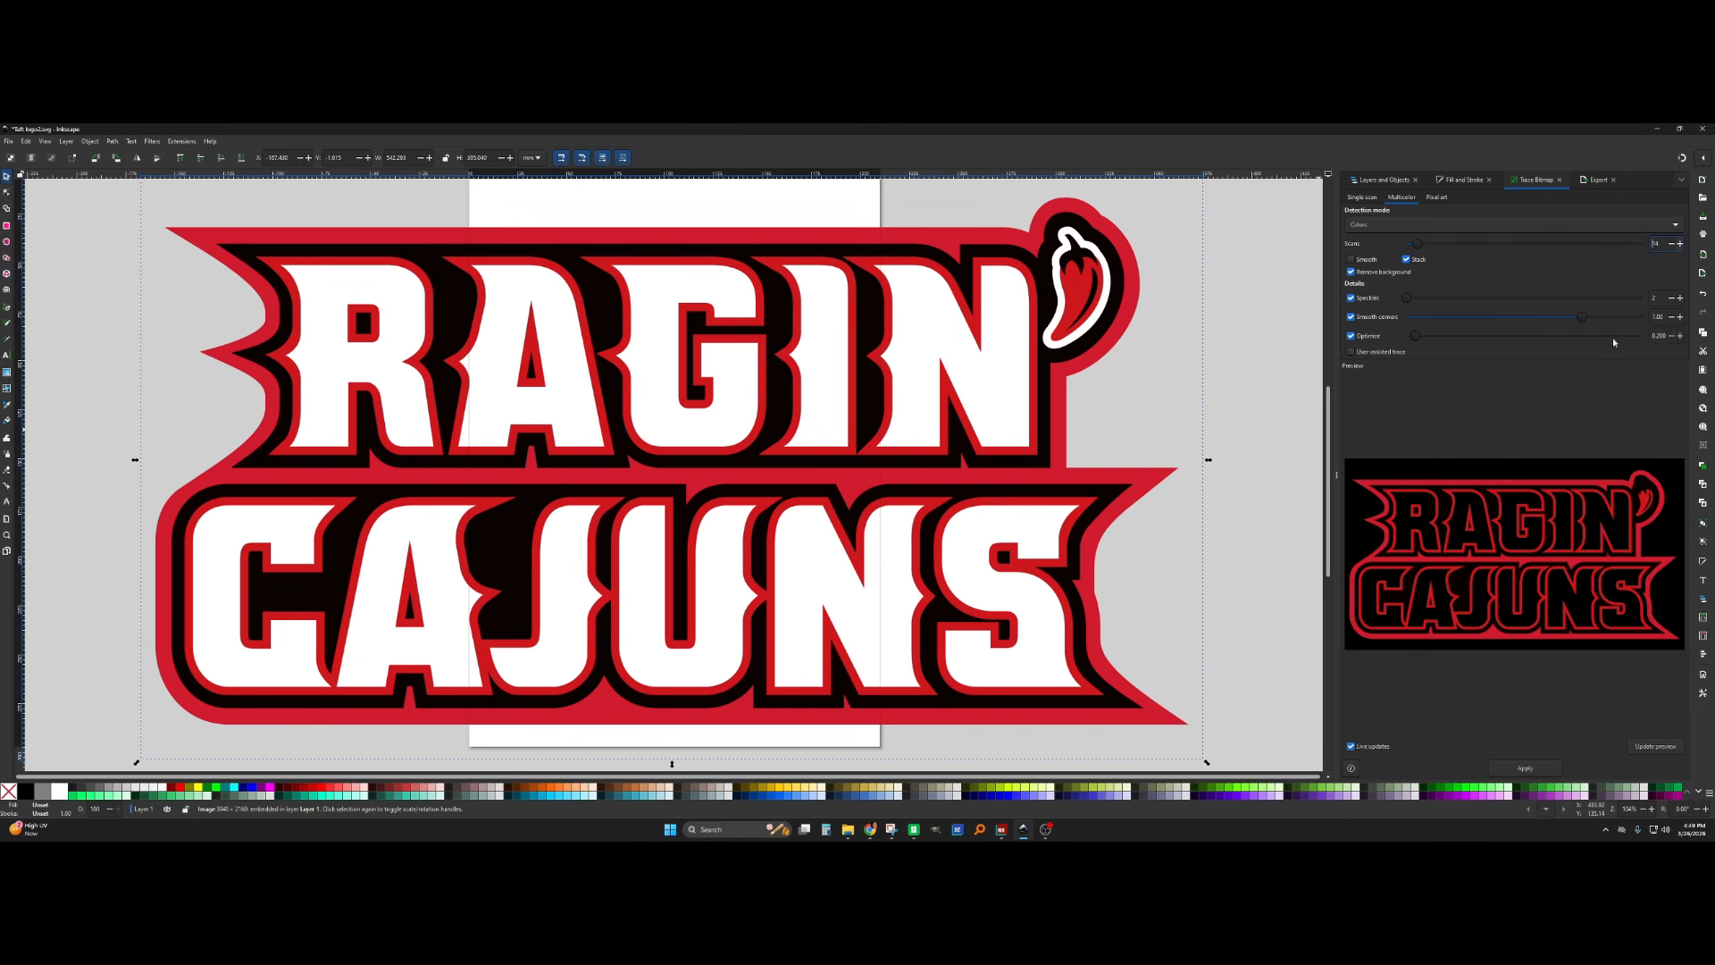
{"action": "left_click", "coordinate": [1672, 244]}
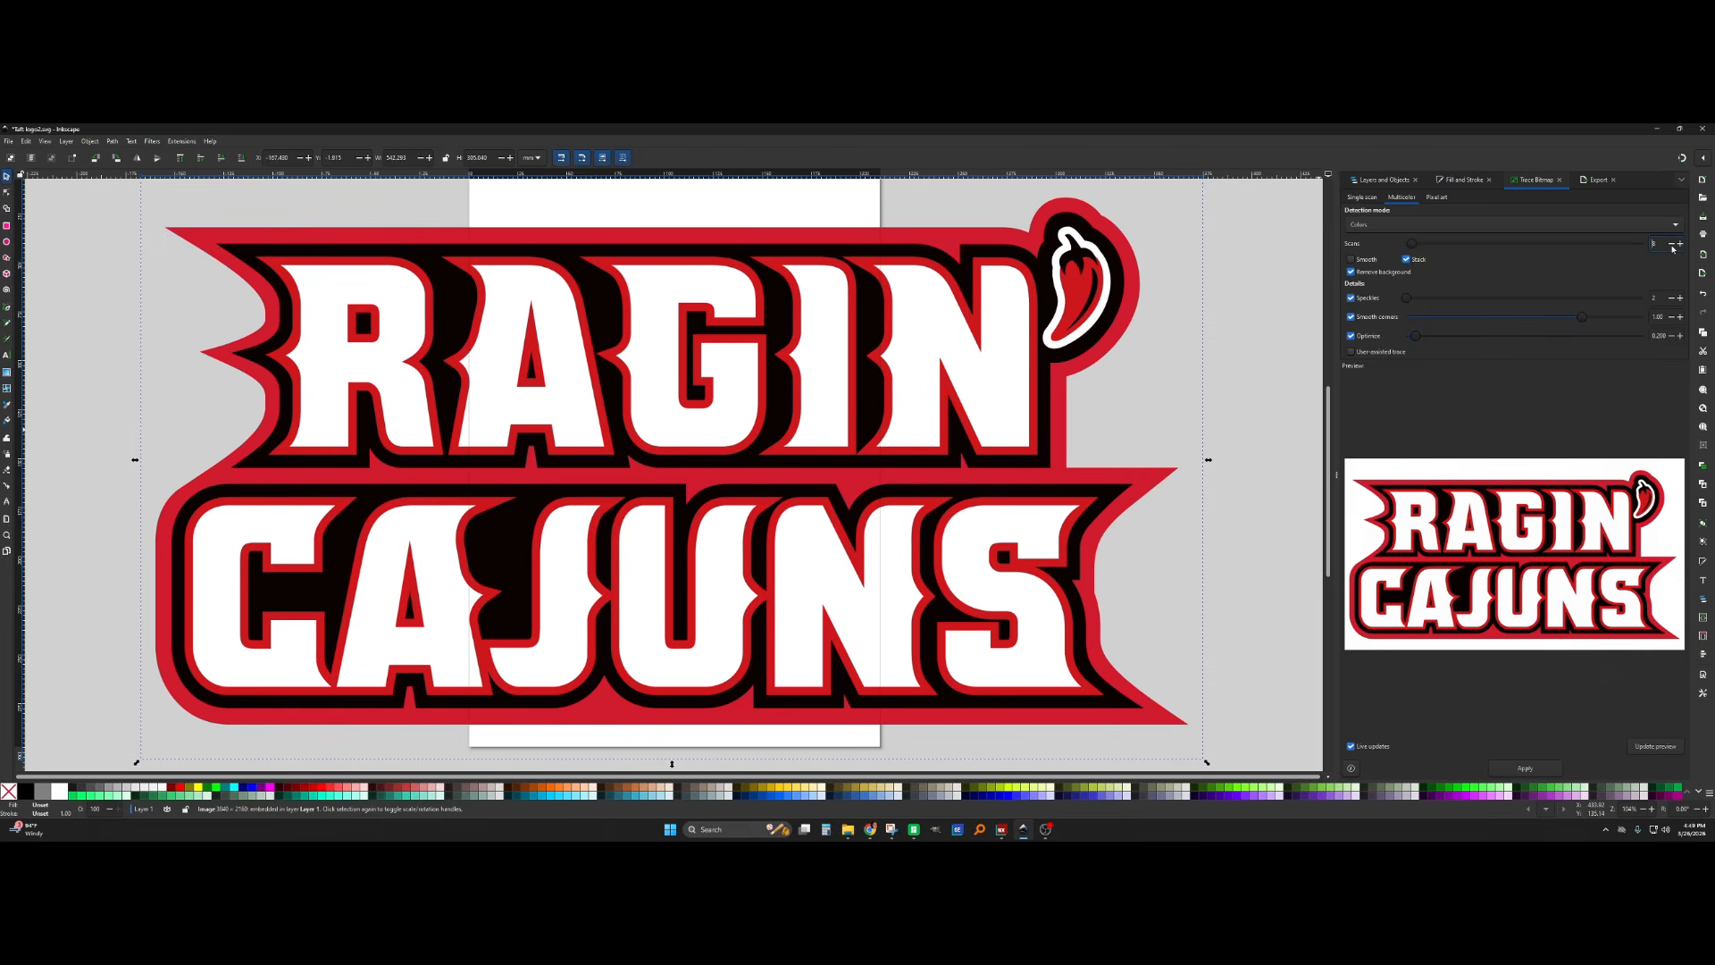
{"action": "left_click", "coordinate": [1671, 244]}
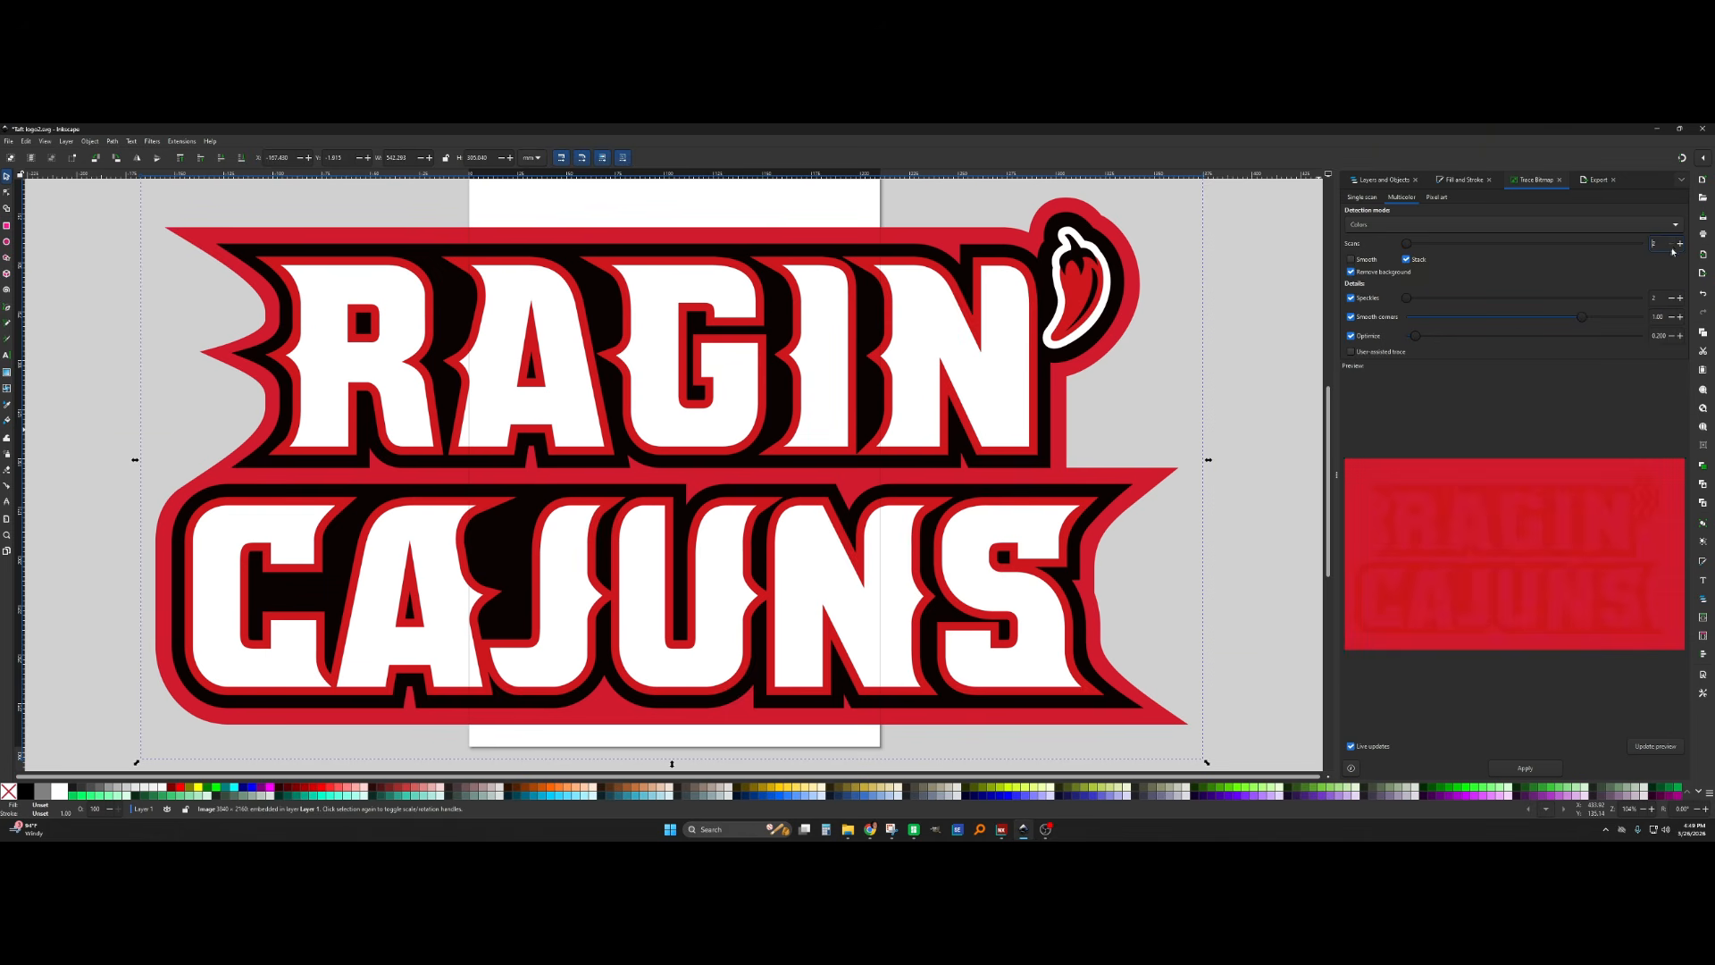
{"action": "left_click", "coordinate": [1679, 244]}
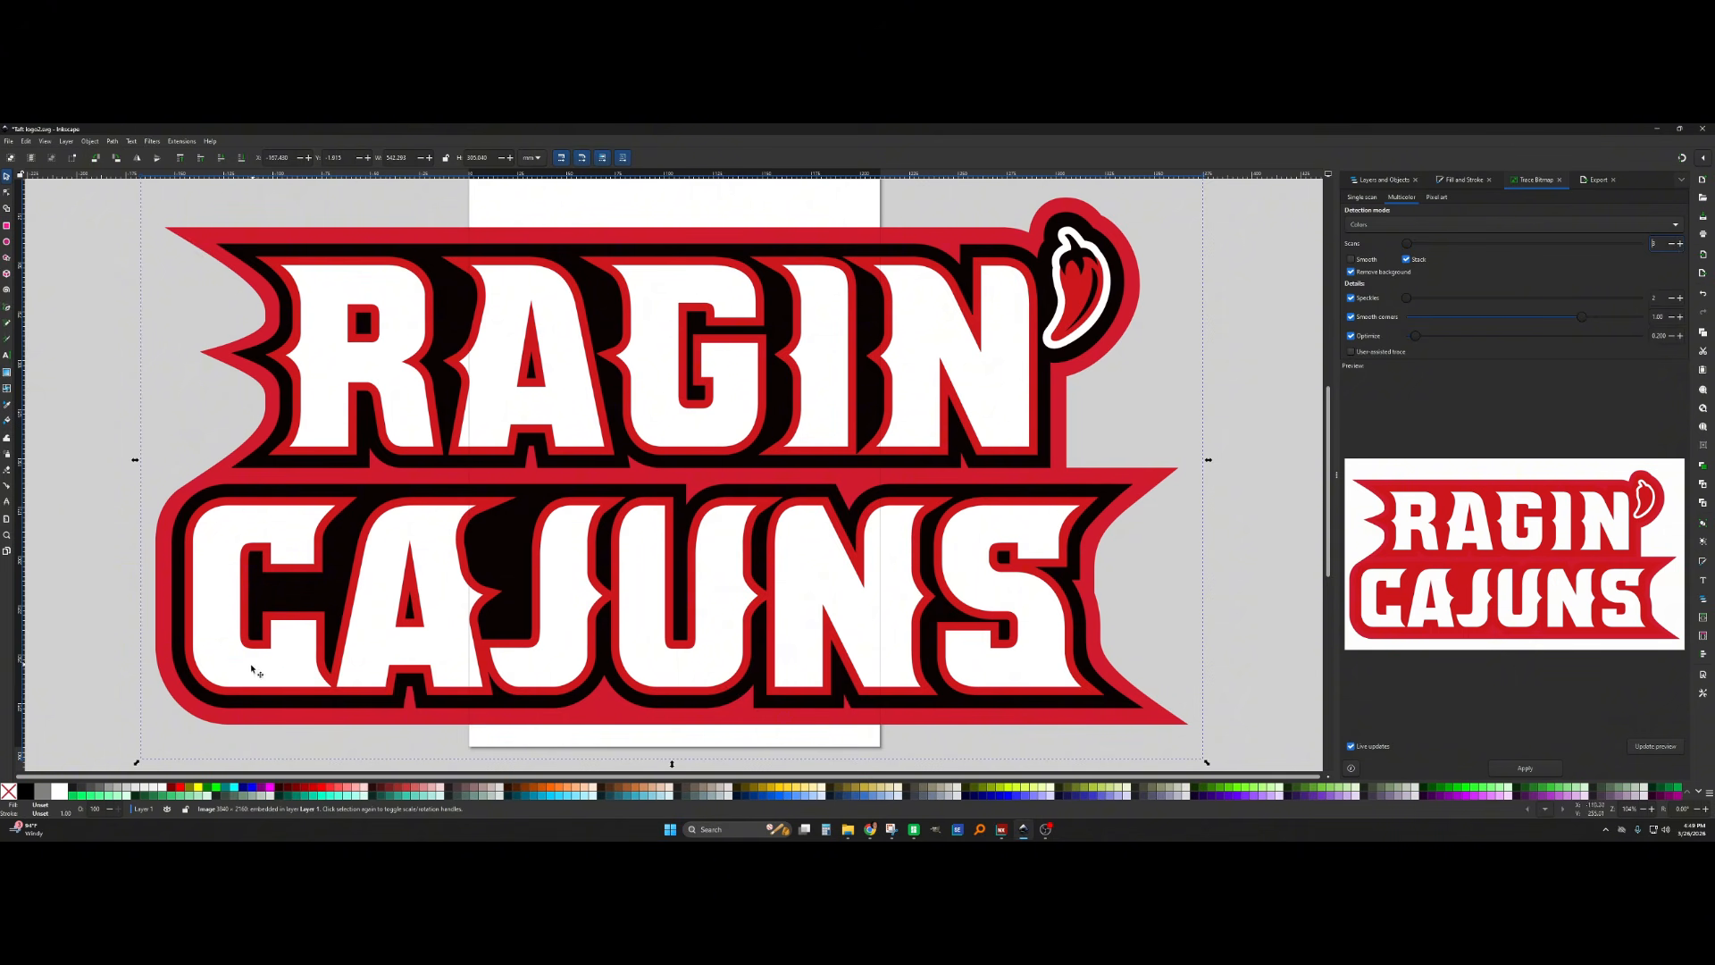
{"action": "left_click", "coordinate": [1680, 244]}
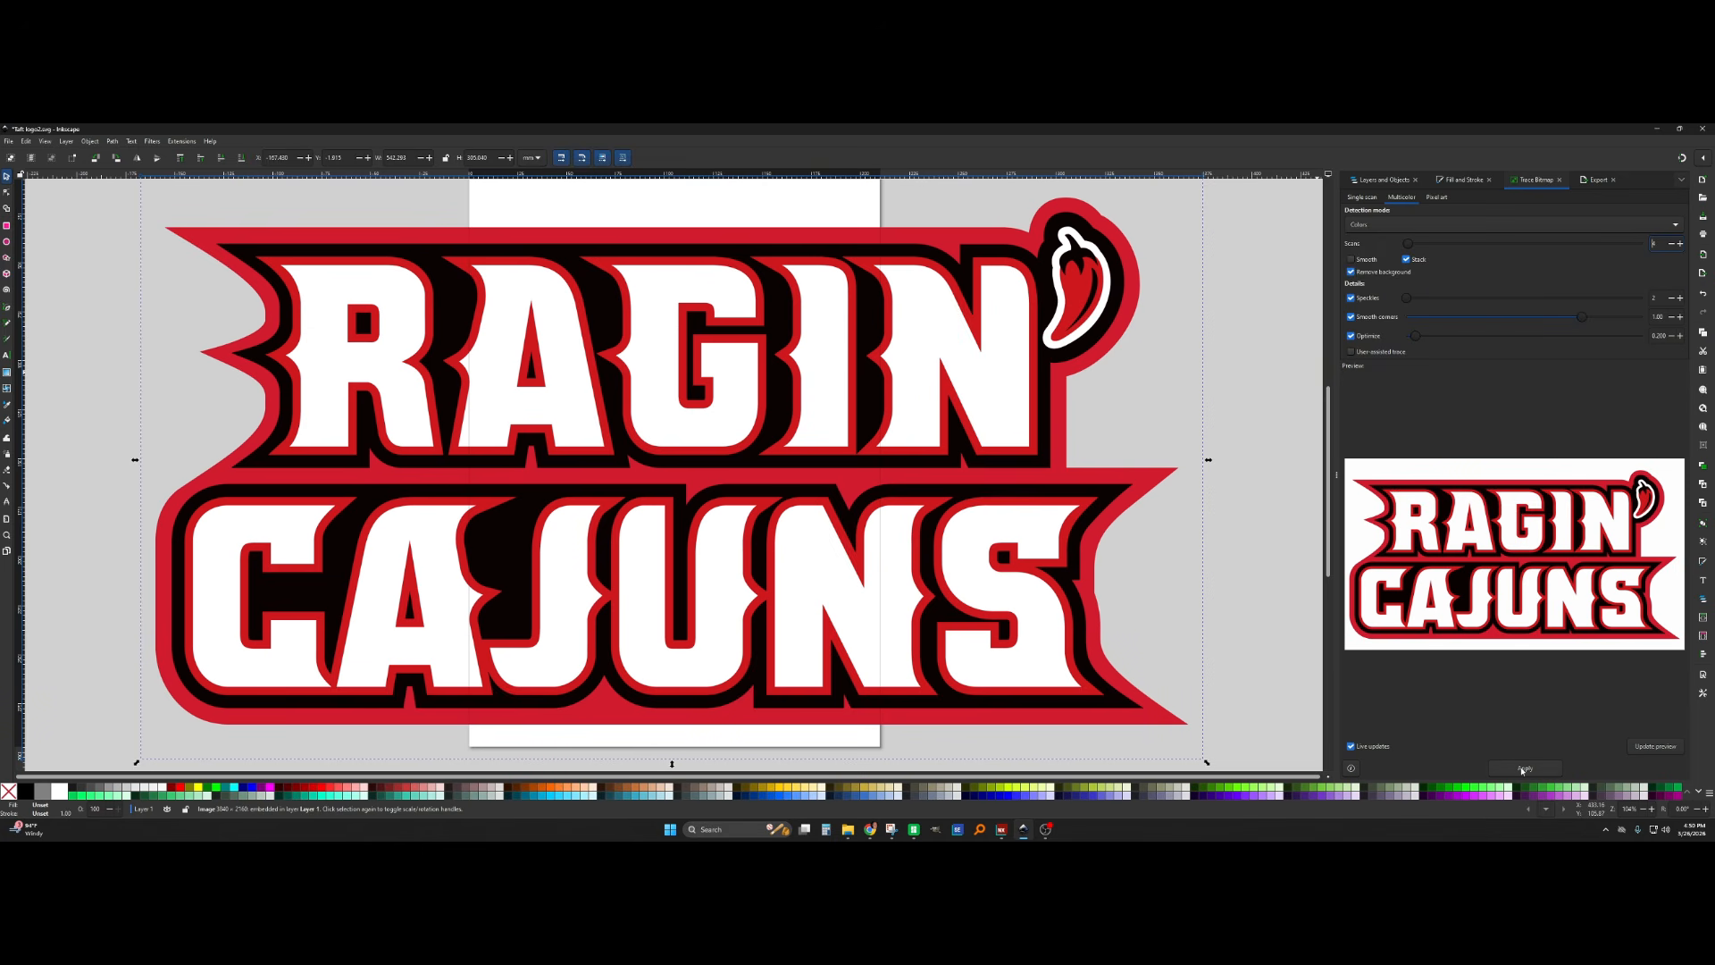
{"action": "left_click", "coordinate": [1523, 768]}
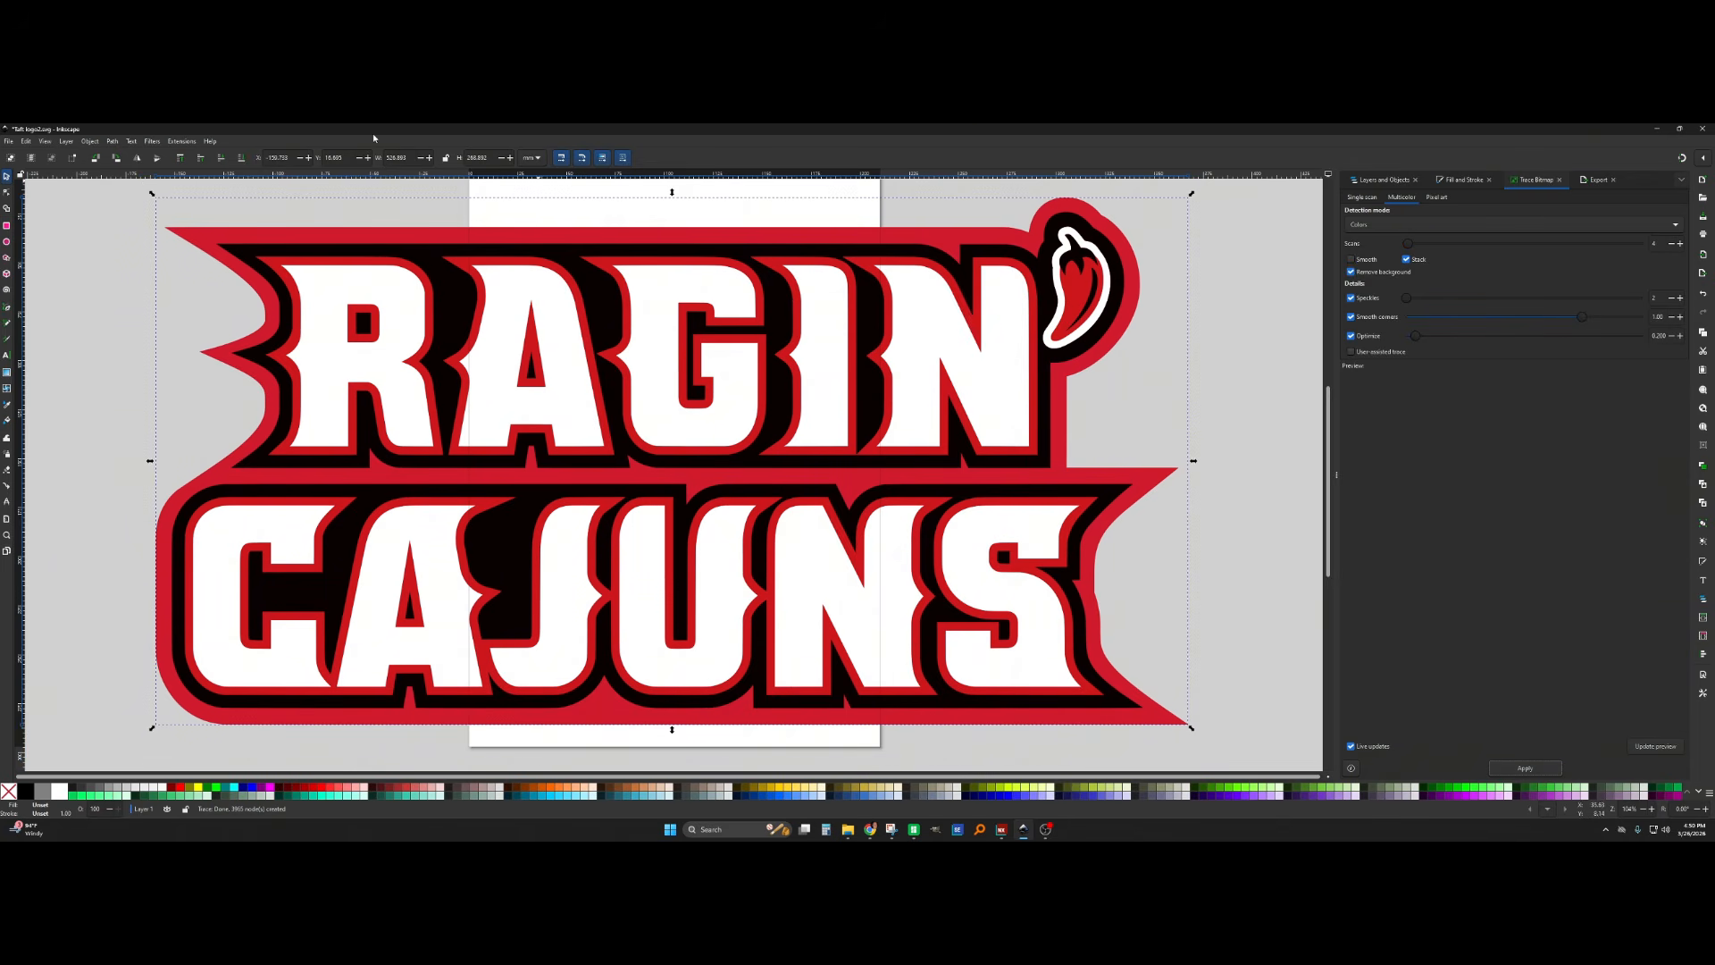
Move the traced logo aside, delete the original image underneath, and move the trace back across the page
{"action": "left_click", "coordinate": [607, 323]}
{"action": "mouse_move", "coordinate": [530, 502]}
{"action": "left_mouse_down"}
{"action": "mouse_move", "coordinate": [500, 511]}
{"action": "mouse_move", "coordinate": [795, 558]}
{"action": "mouse_move", "coordinate": [536, 427]}
{"action": "mouse_move", "coordinate": [663, 502]}
{"action": "mouse_move", "coordinate": [1013, 581]}
{"action": "mouse_move", "coordinate": [745, 563]}
{"action": "mouse_move", "coordinate": [1209, 580]}
{"action": "mouse_move", "coordinate": [1235, 556]}
{"action": "left_mouse_up"}
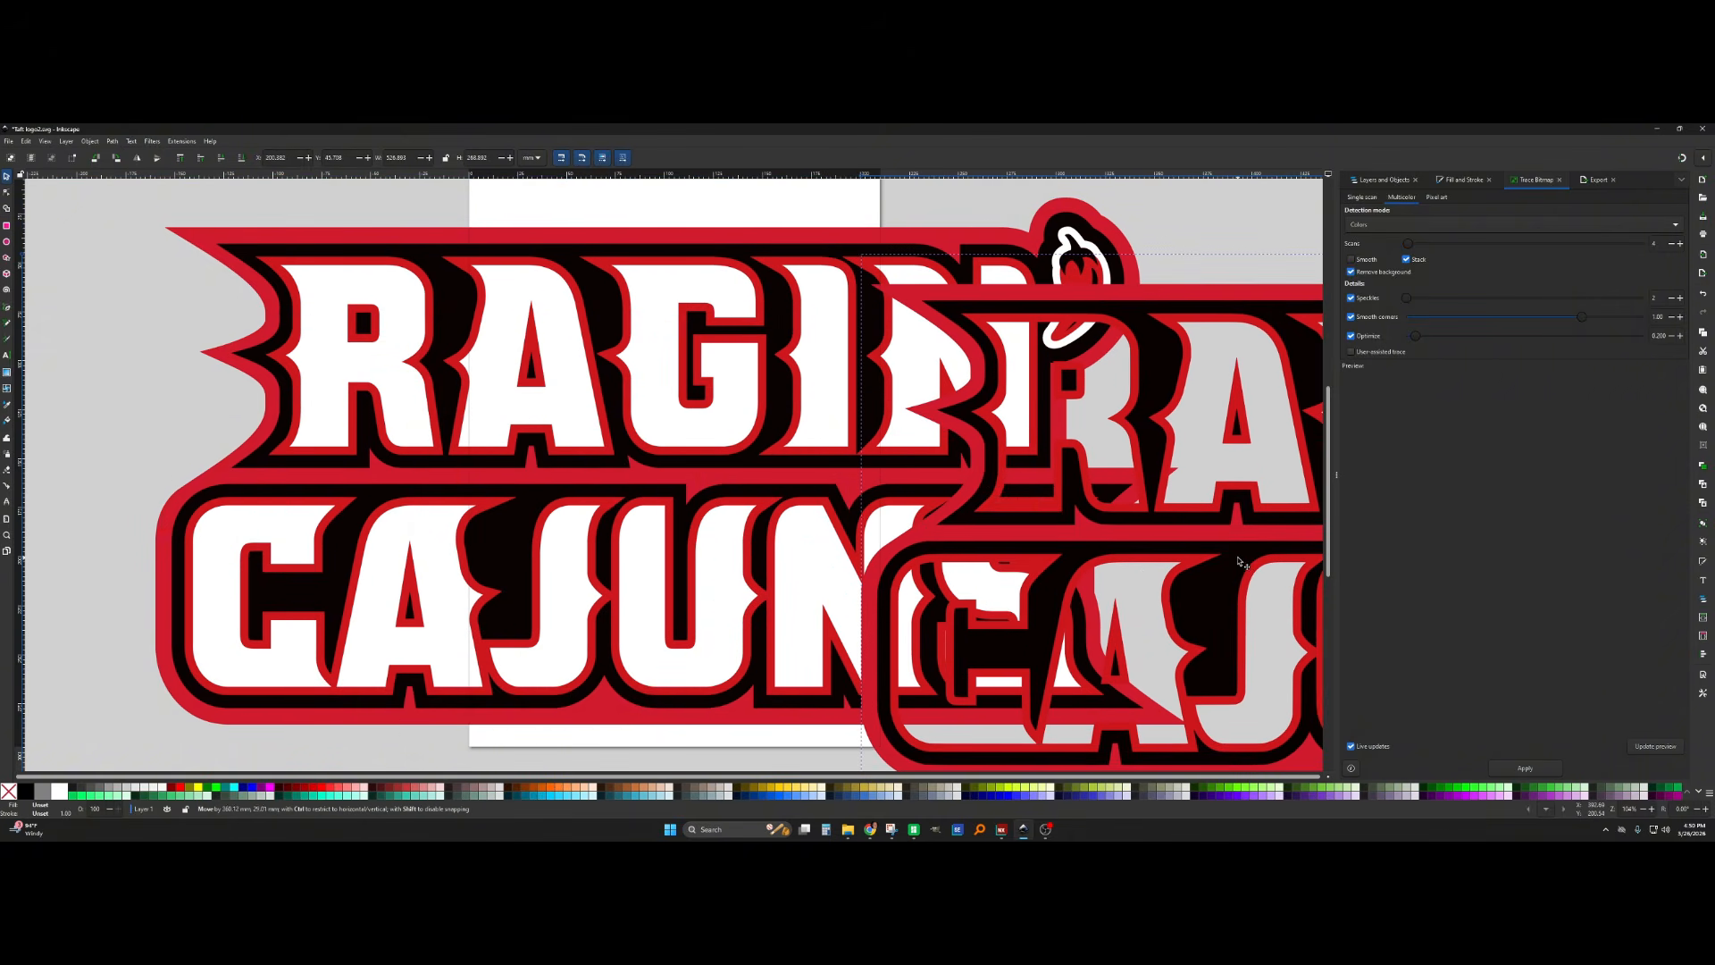
{"action": "left_click", "coordinate": [576, 424]}
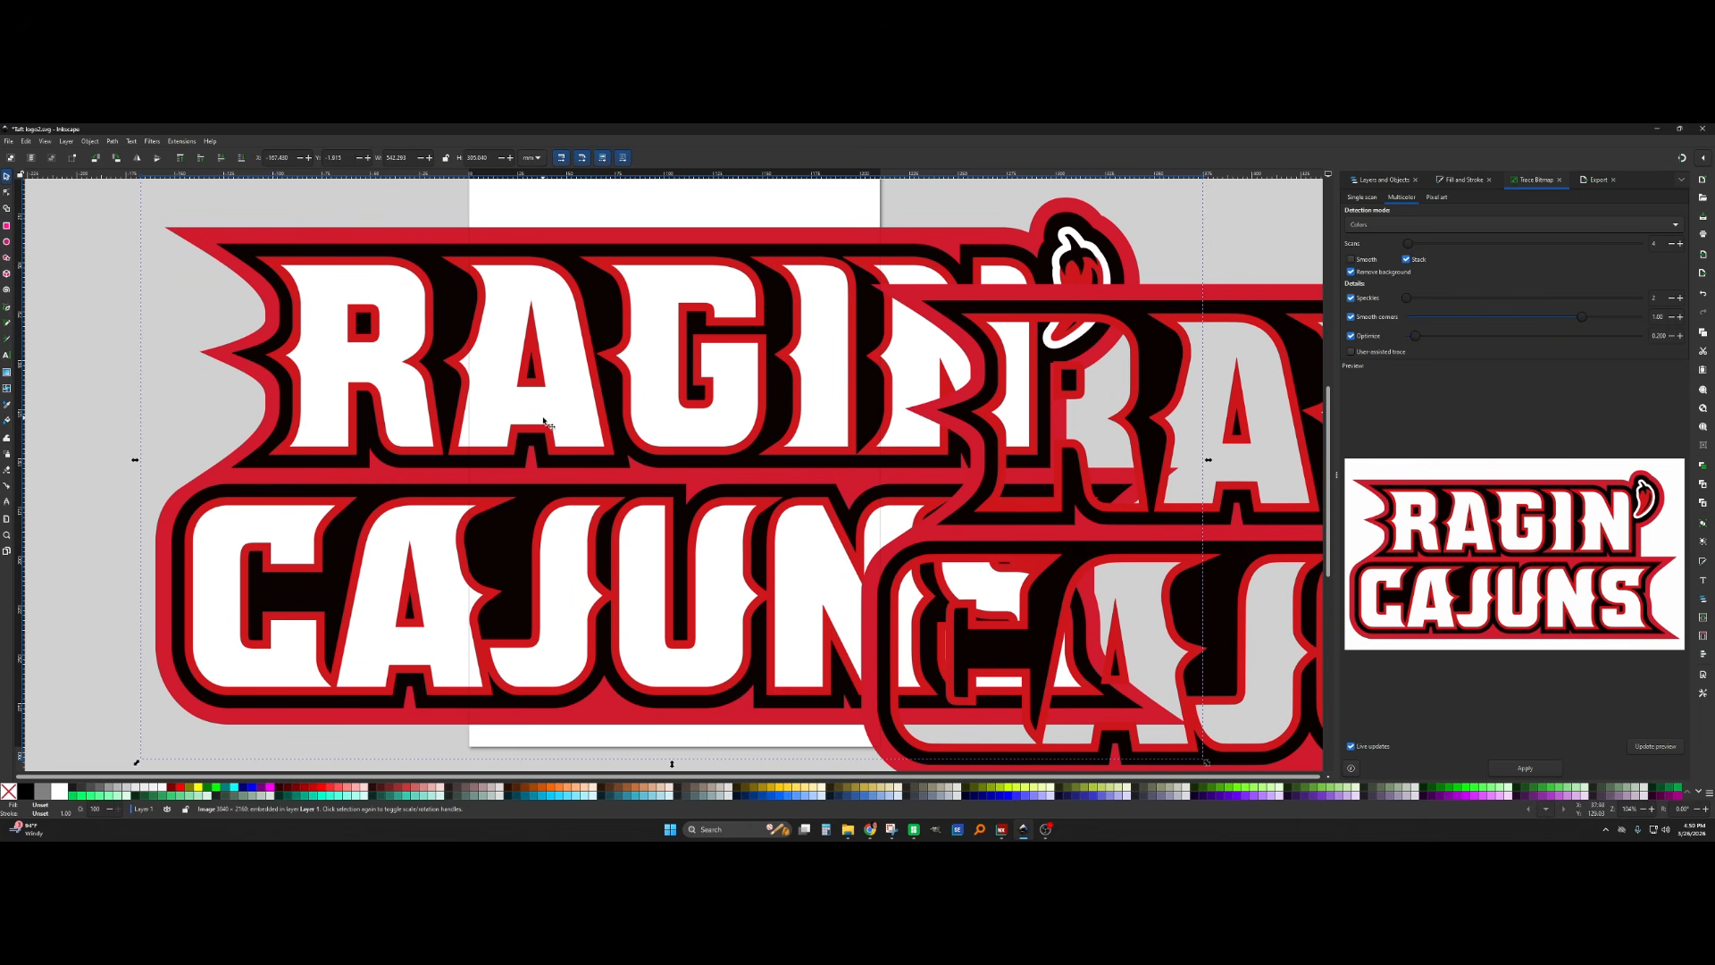
{"action": "key", "text": "Delete"}
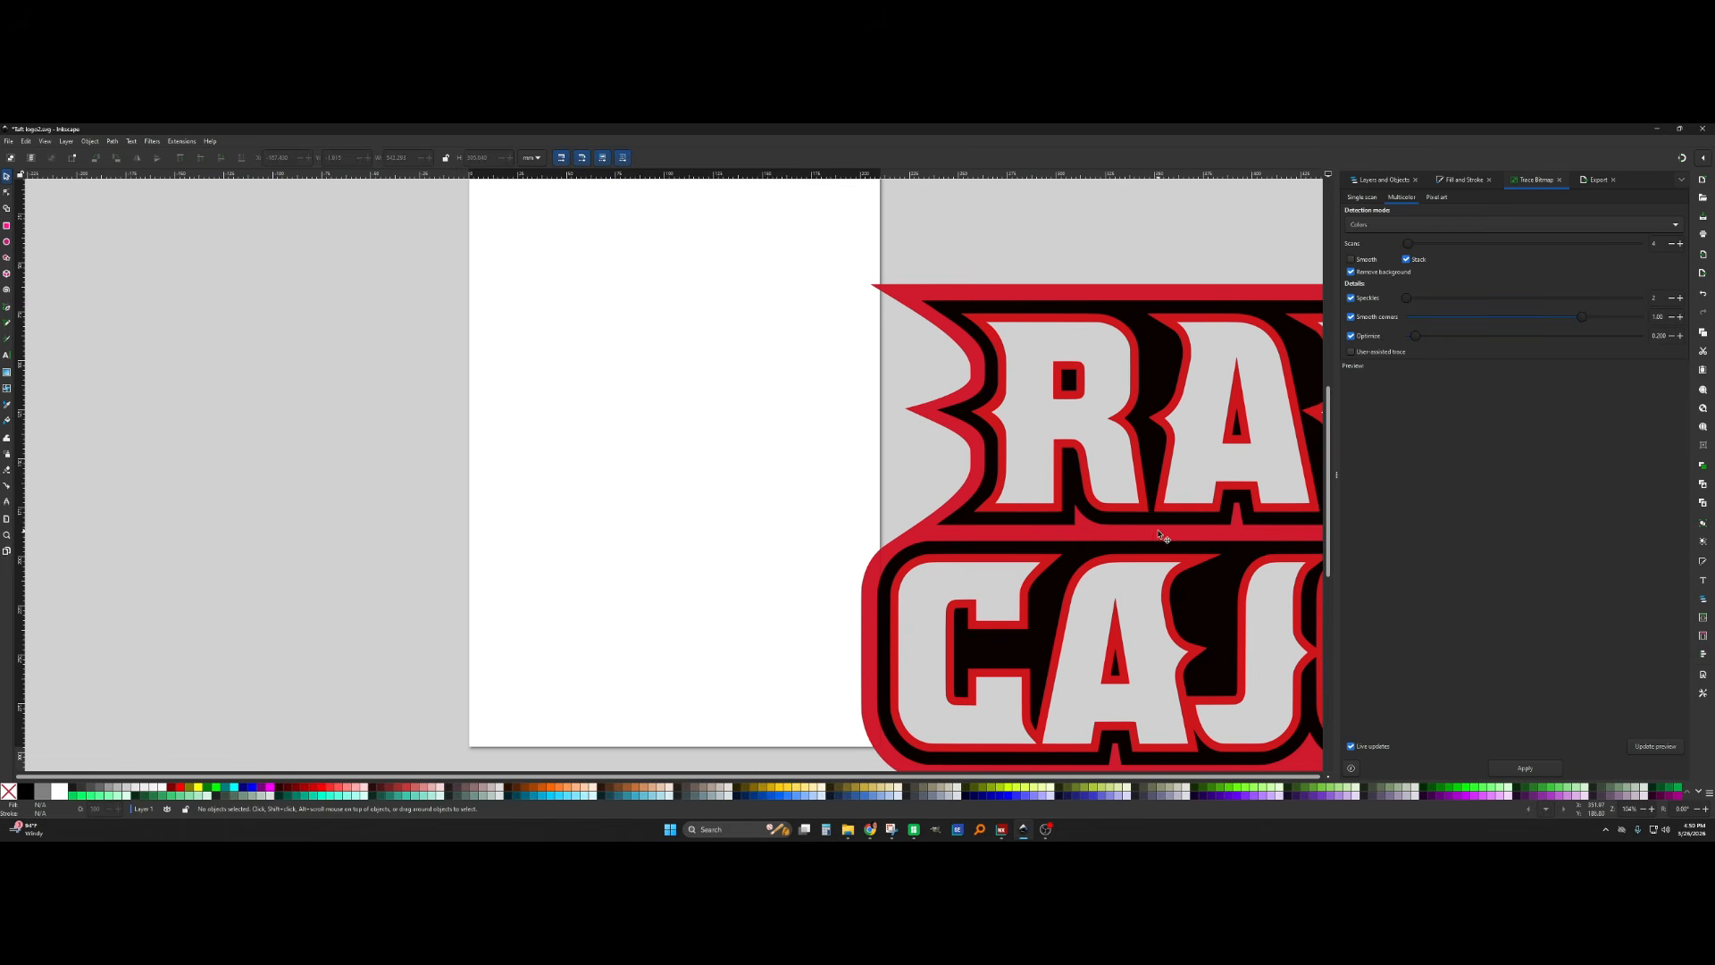
{"action": "mouse_move", "coordinate": [1170, 527]}
{"action": "left_mouse_down"}
{"action": "mouse_move", "coordinate": [789, 473]}
{"action": "mouse_move", "coordinate": [382, 478]}
{"action": "mouse_move", "coordinate": [496, 474]}
{"action": "left_mouse_up"}
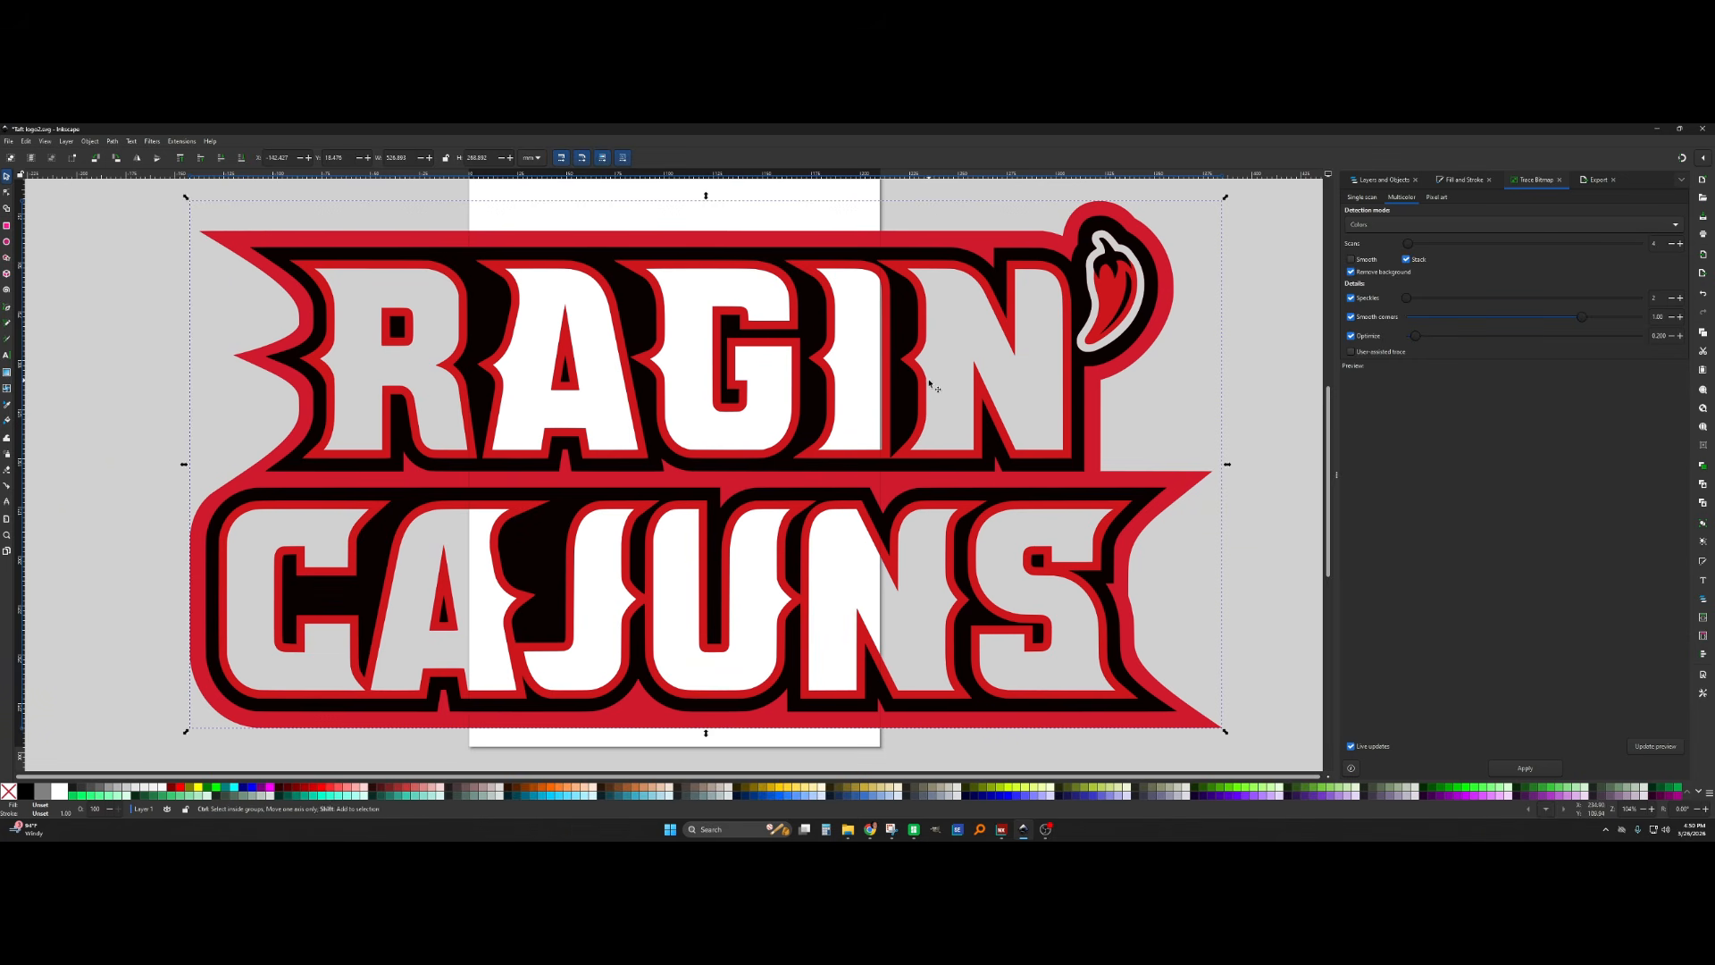
Ungroup the traced logo into separate paths and test that the black path moves independently, returning it to its place
{"action": "key", "text": "ctrl+shift+g"}
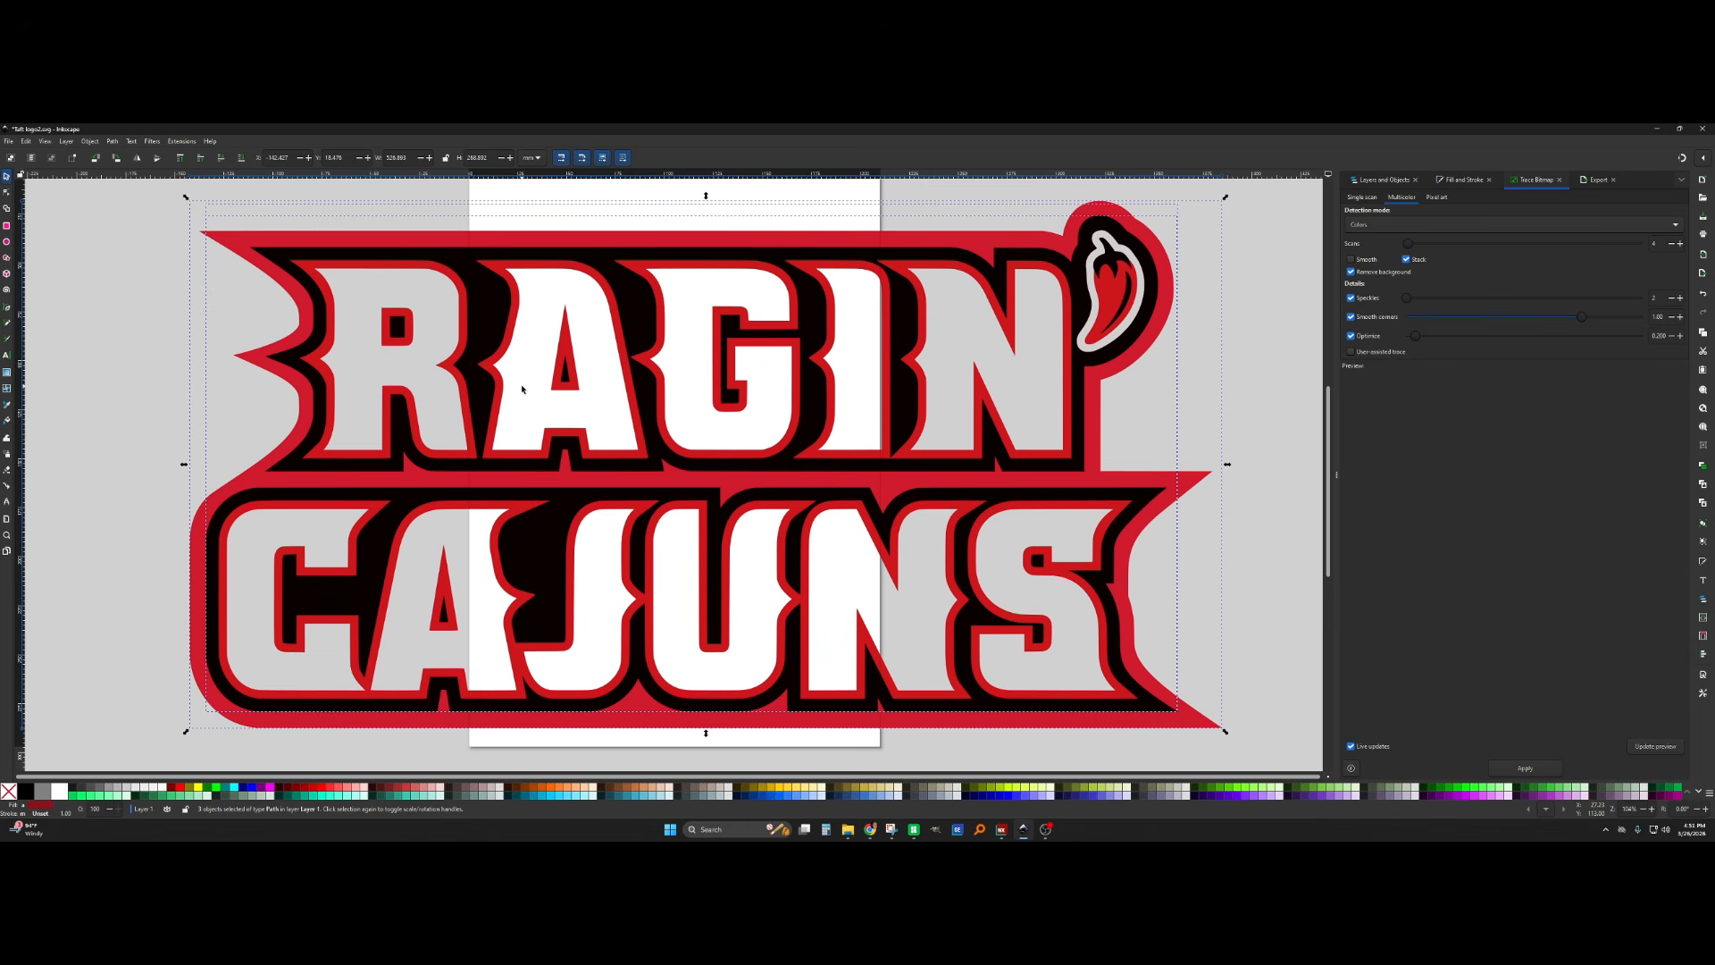
{"action": "key", "text": "Escape"}
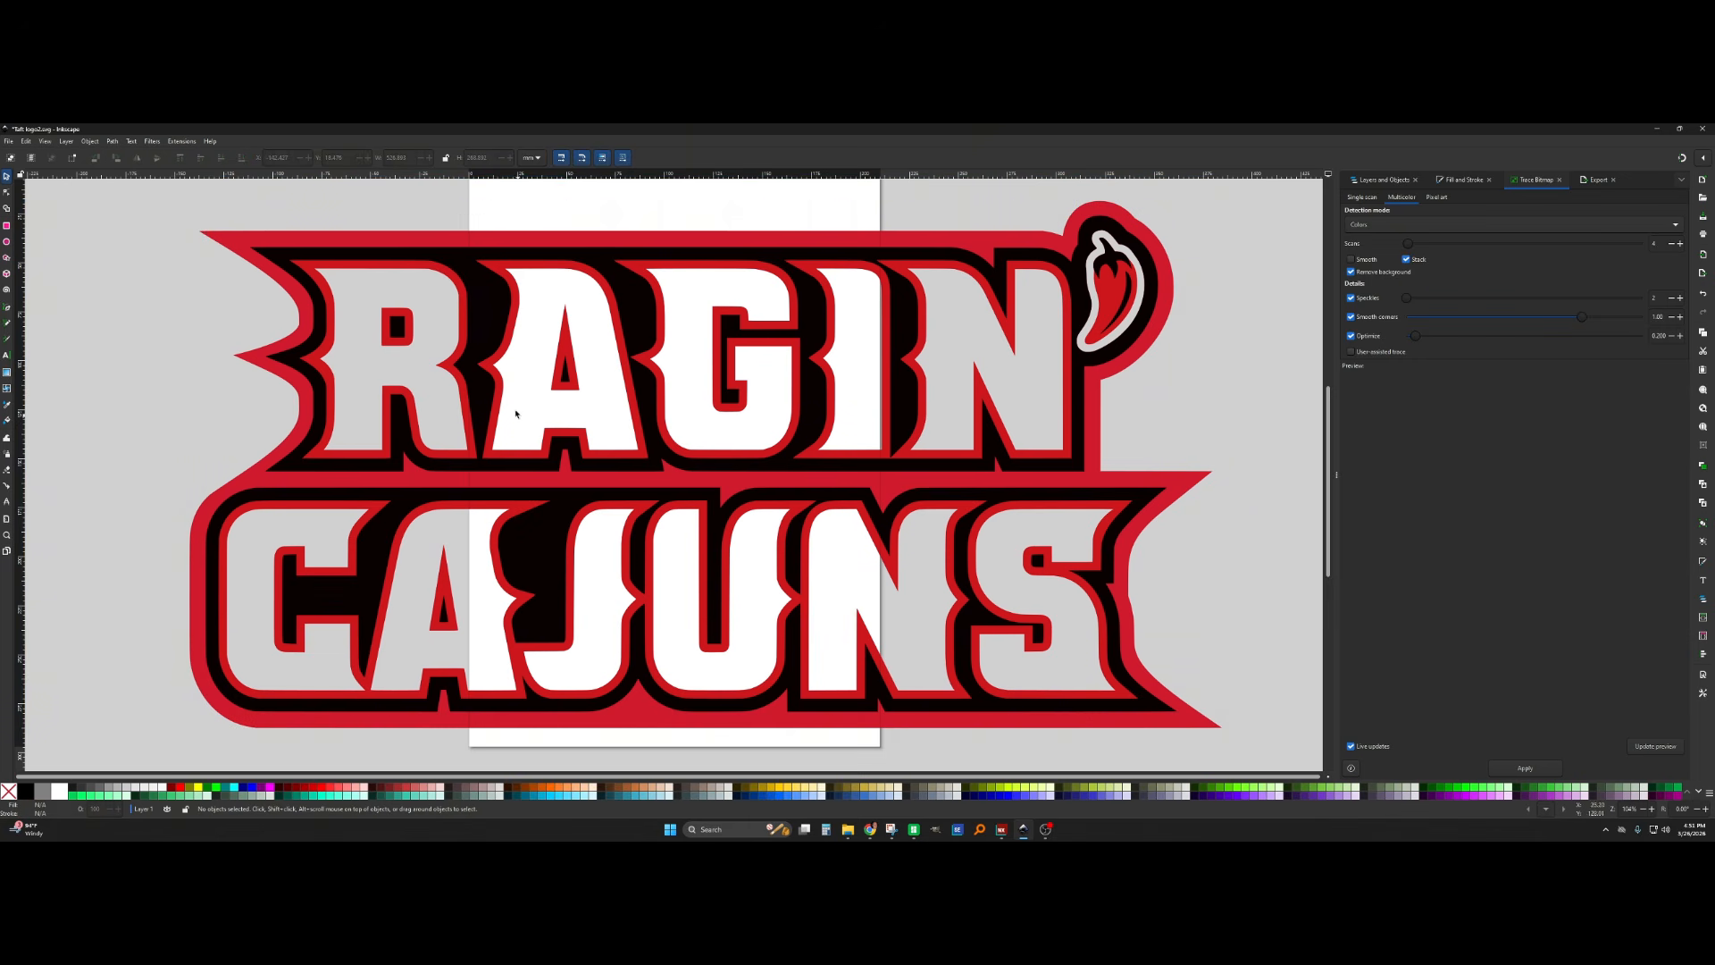
{"action": "mouse_move", "coordinate": [497, 323]}
{"action": "left_mouse_down"}
{"action": "mouse_move", "coordinate": [565, 398]}
{"action": "mouse_move", "coordinate": [701, 433]}
{"action": "mouse_move", "coordinate": [340, 460]}
{"action": "mouse_move", "coordinate": [260, 307]}
{"action": "mouse_move", "coordinate": [605, 360]}
{"action": "mouse_move", "coordinate": [563, 300]}
{"action": "mouse_move", "coordinate": [466, 336]}
{"action": "mouse_move", "coordinate": [490, 329]}
{"action": "left_mouse_up"}
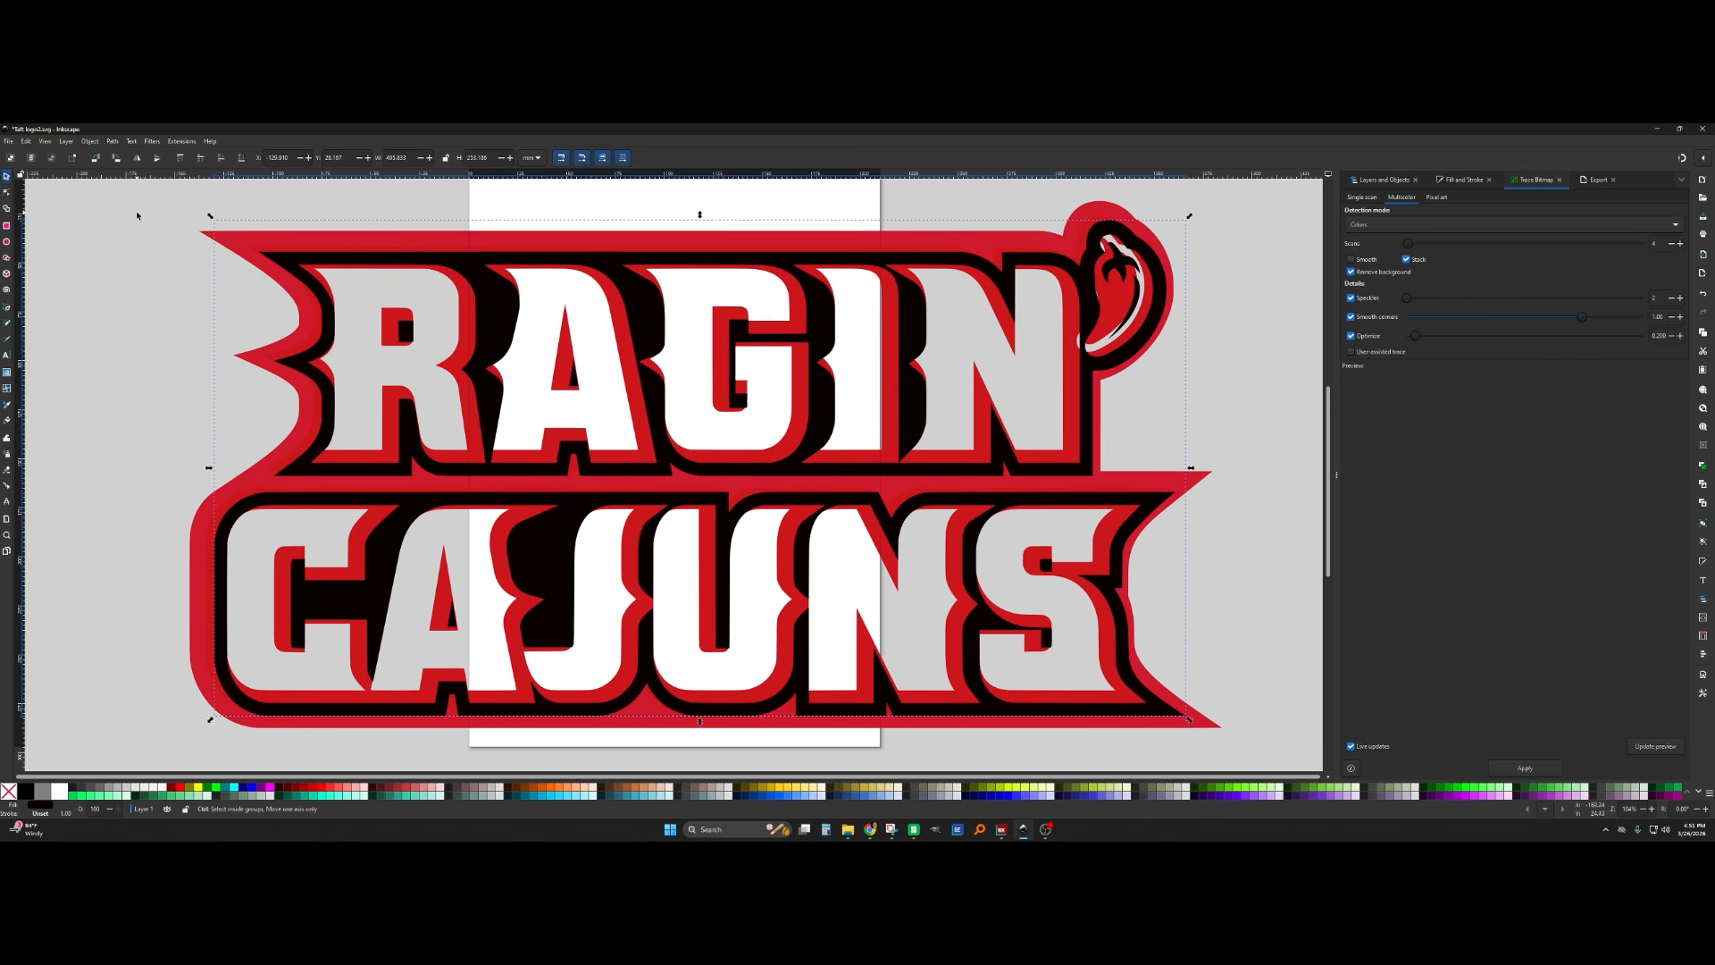
{"action": "left_click_drag", "start_coordinate": [694, 484], "coordinate": [685, 479]}
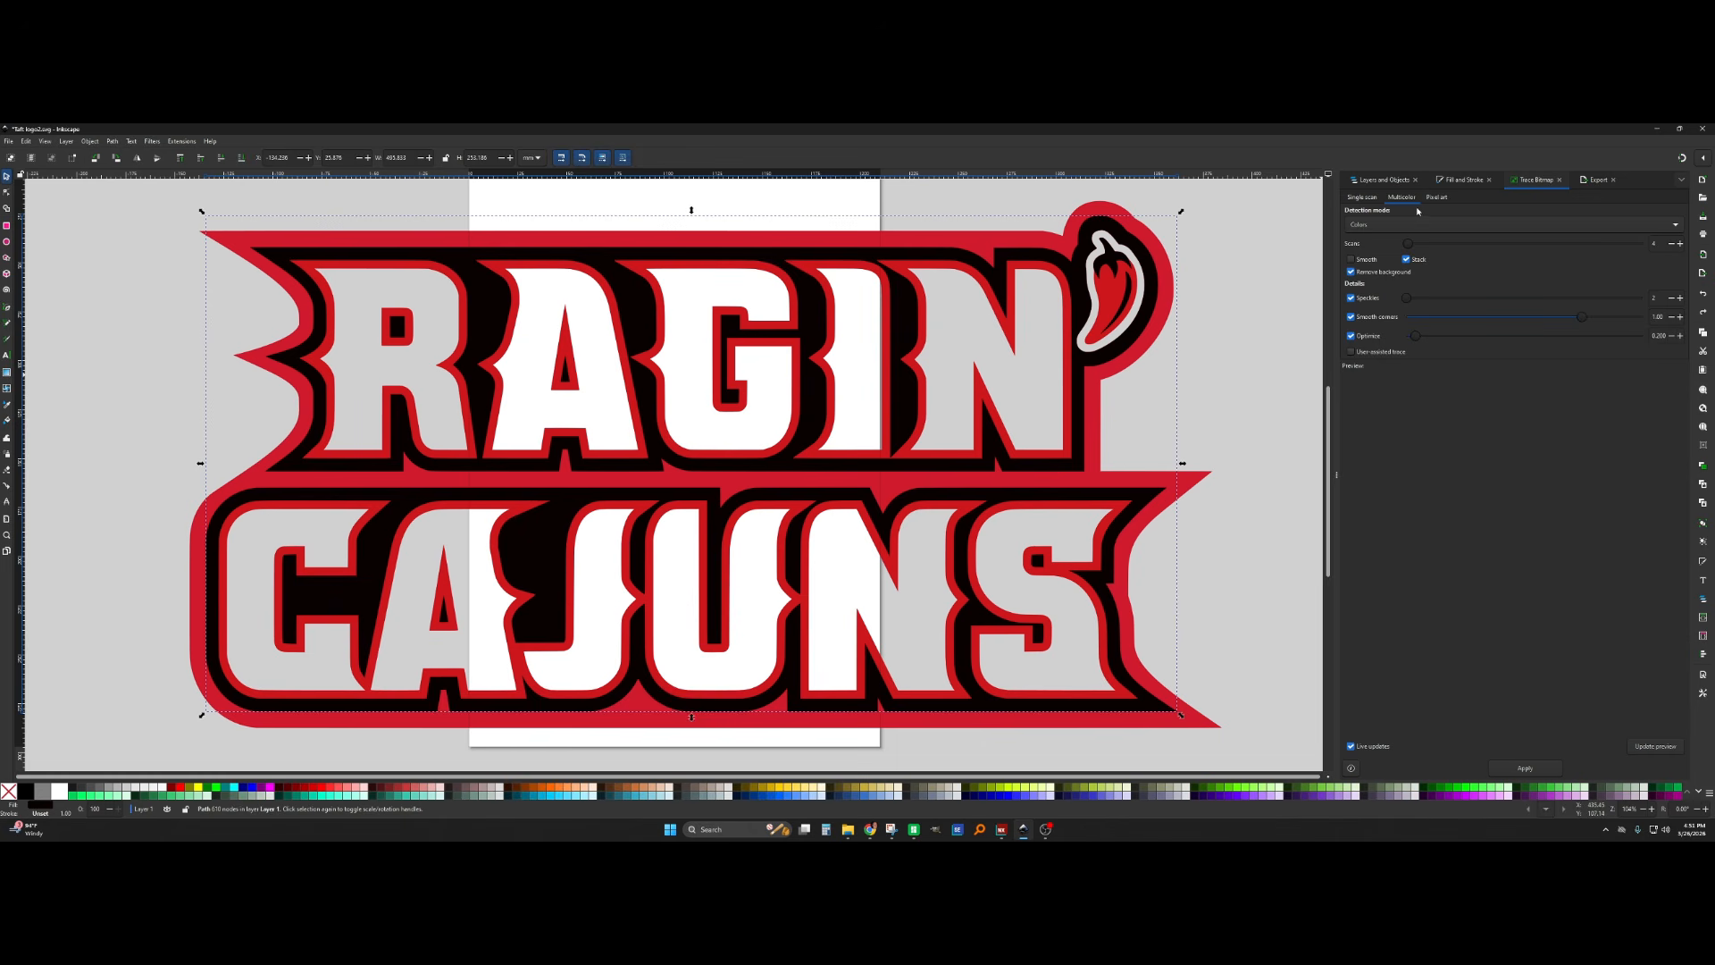
Check the separated colour paths by temporarily hiding the black path and the outer red path in the object list
{"action": "left_click", "coordinate": [1384, 181]}
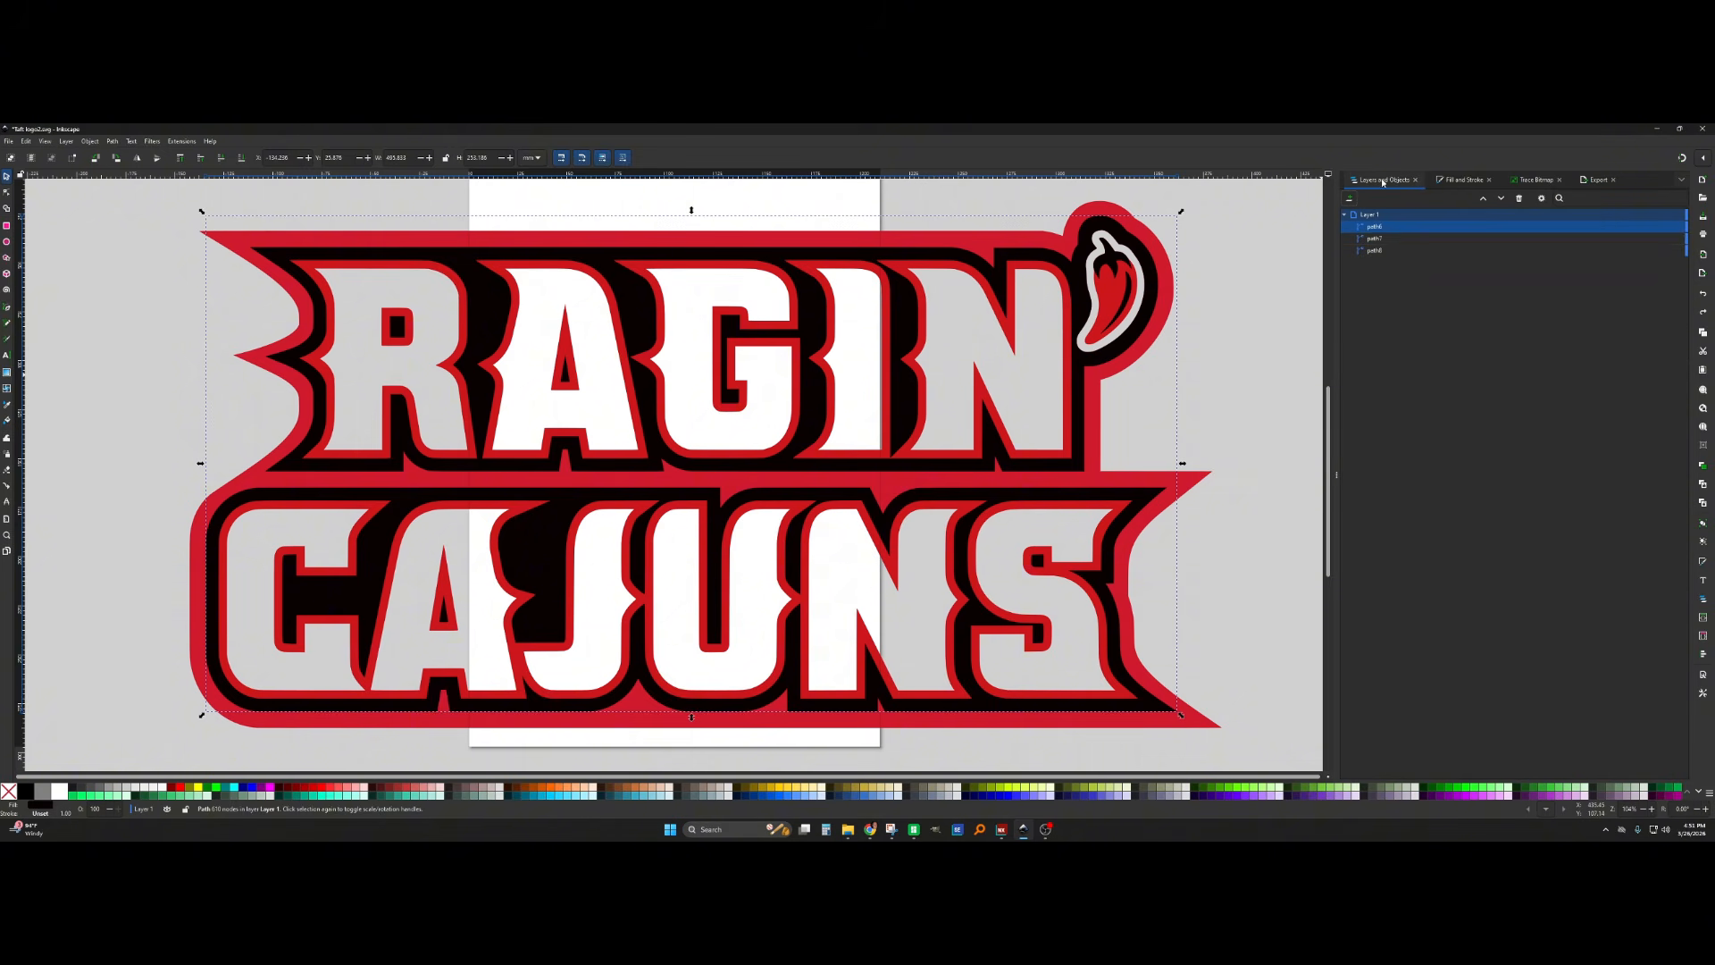
{"action": "left_click", "coordinate": [1668, 228]}
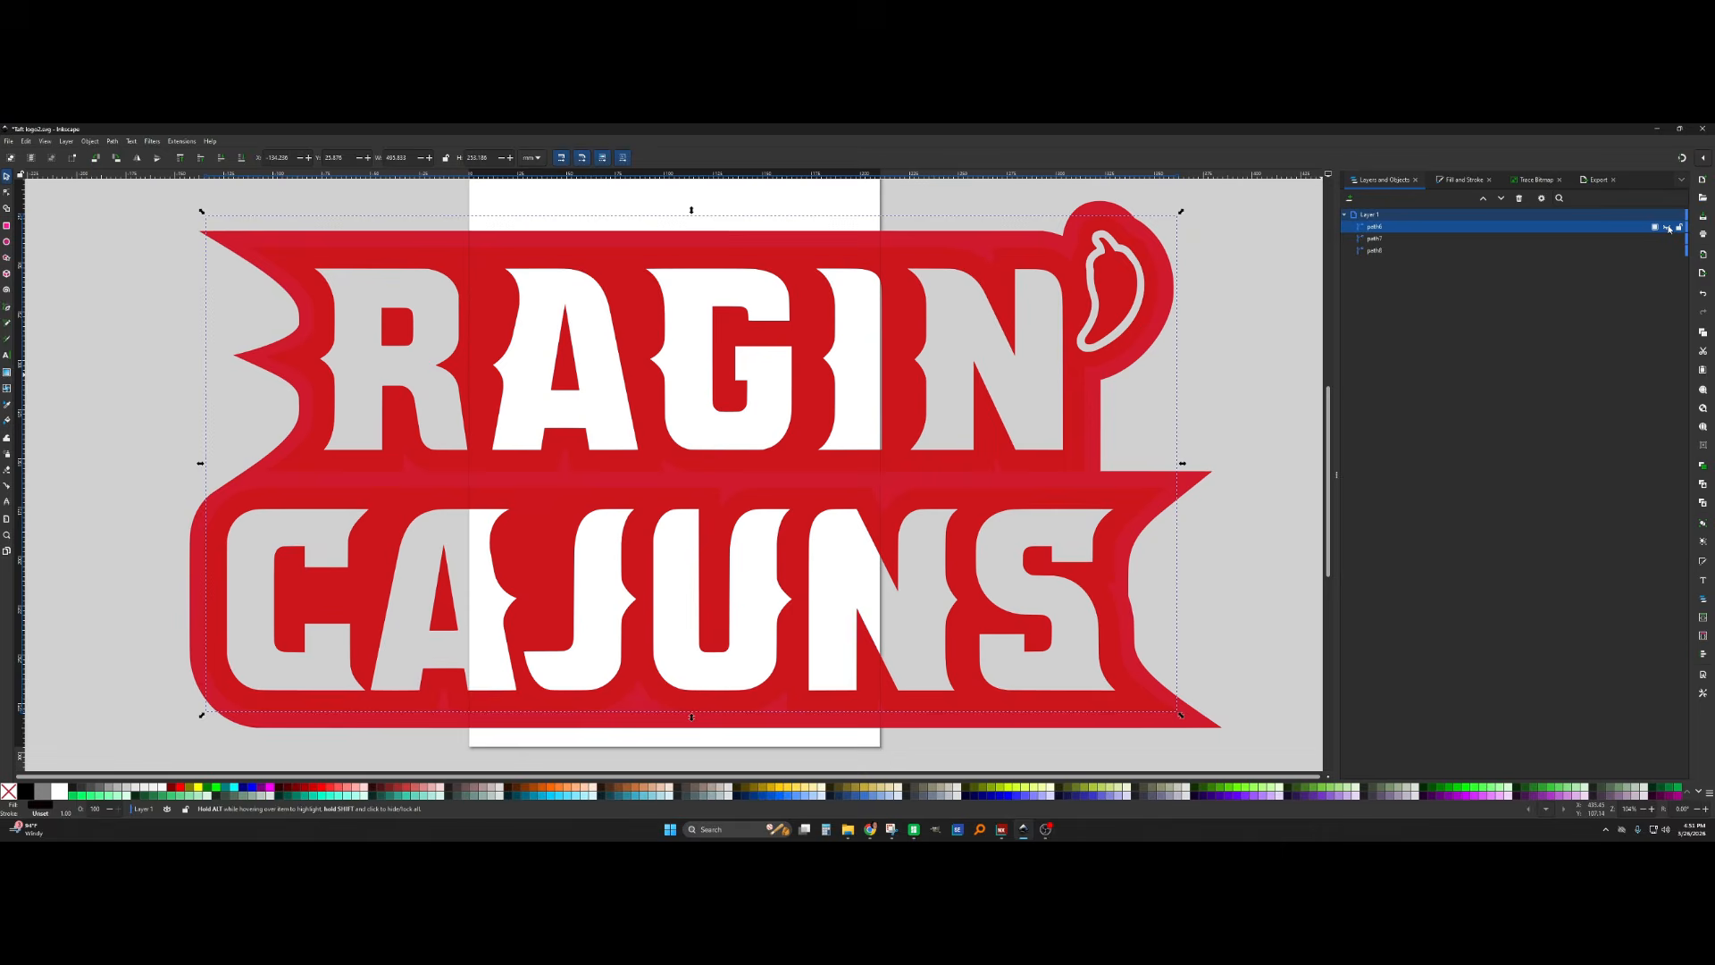
{"action": "left_click", "coordinate": [1667, 228]}
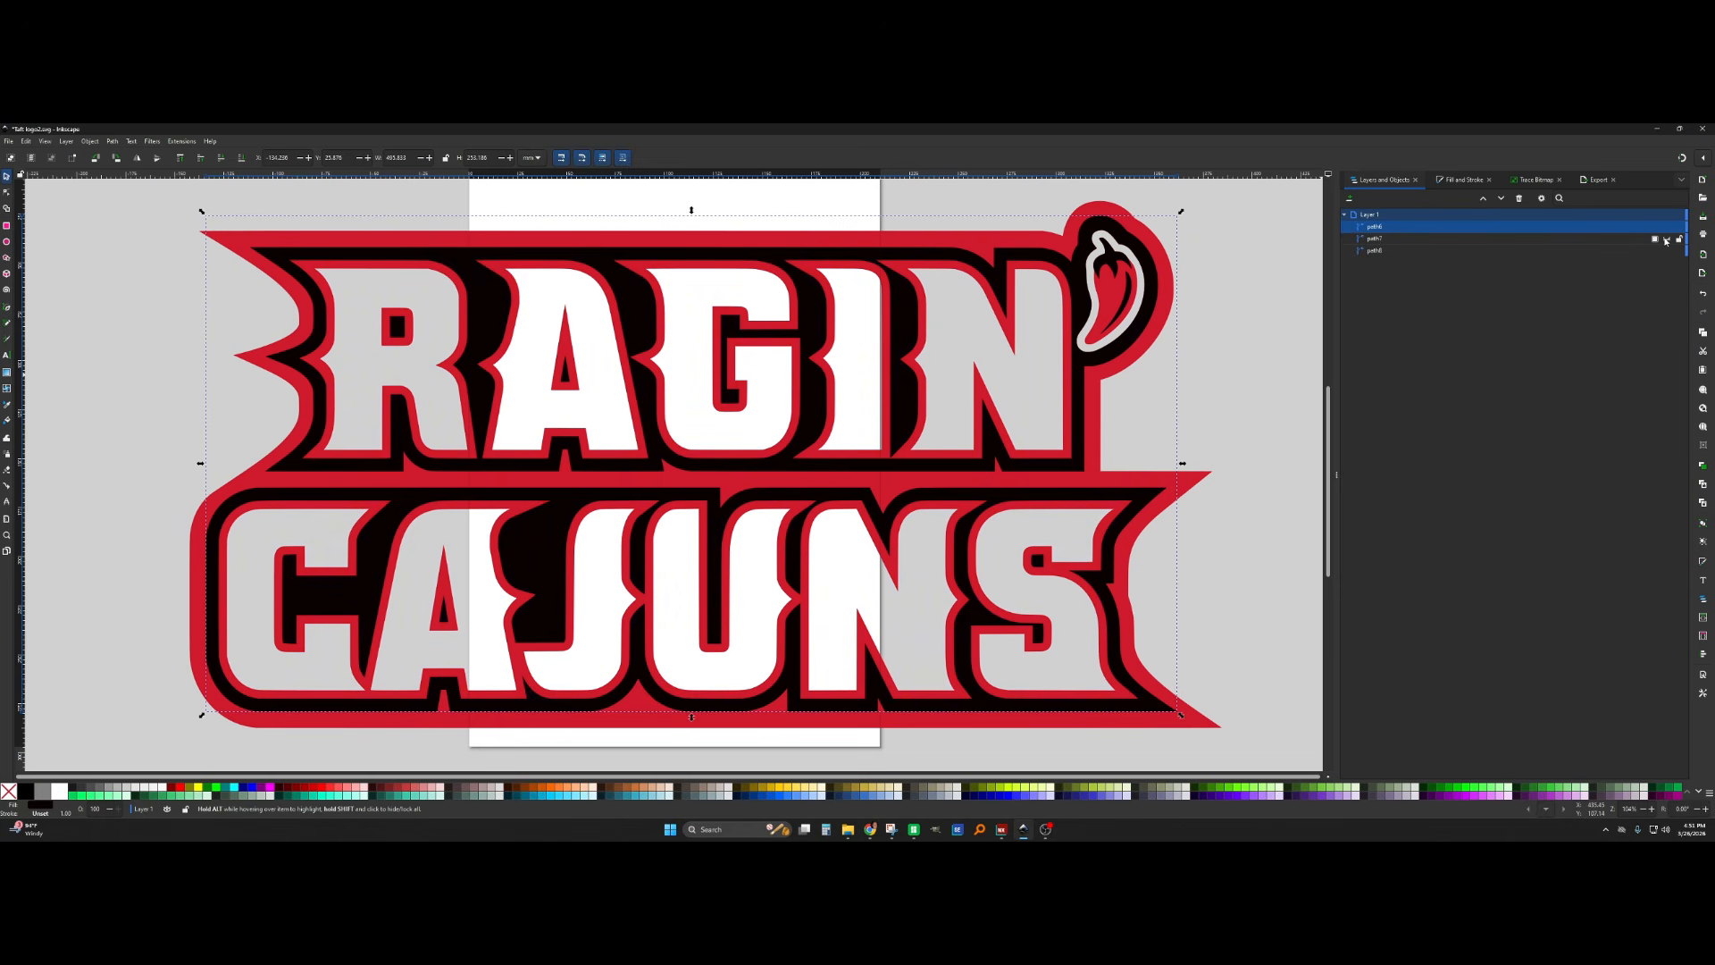
{"action": "left_click", "coordinate": [1667, 253]}
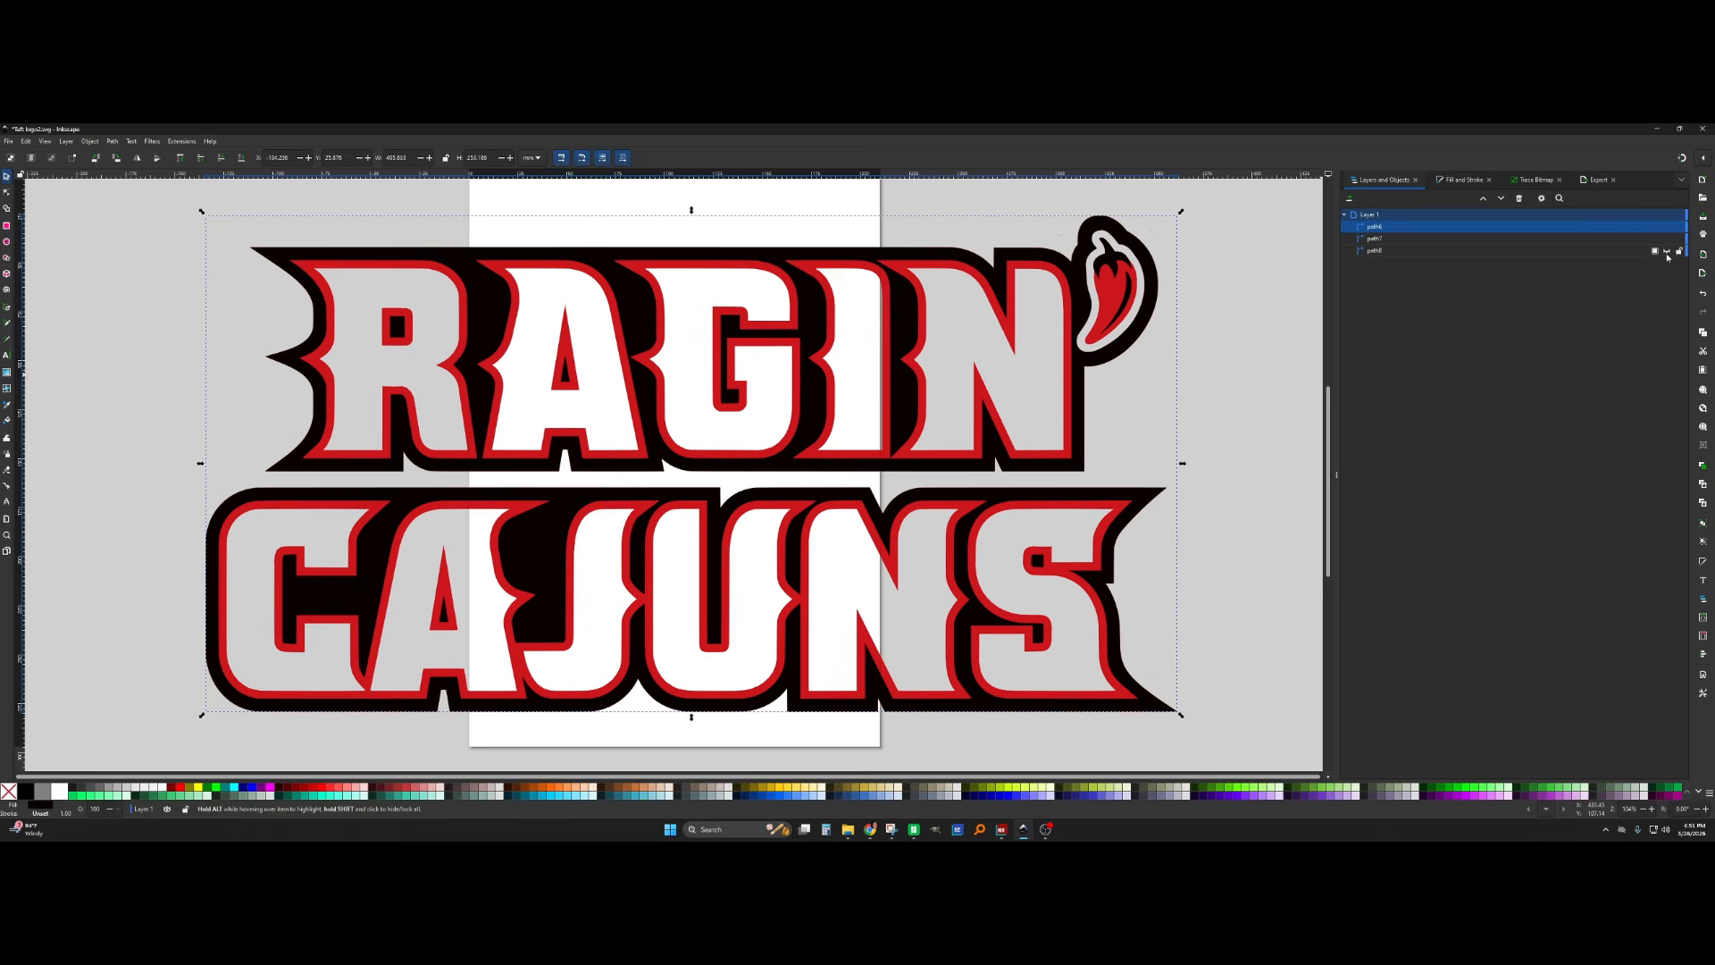
{"action": "left_click", "coordinate": [1667, 253]}
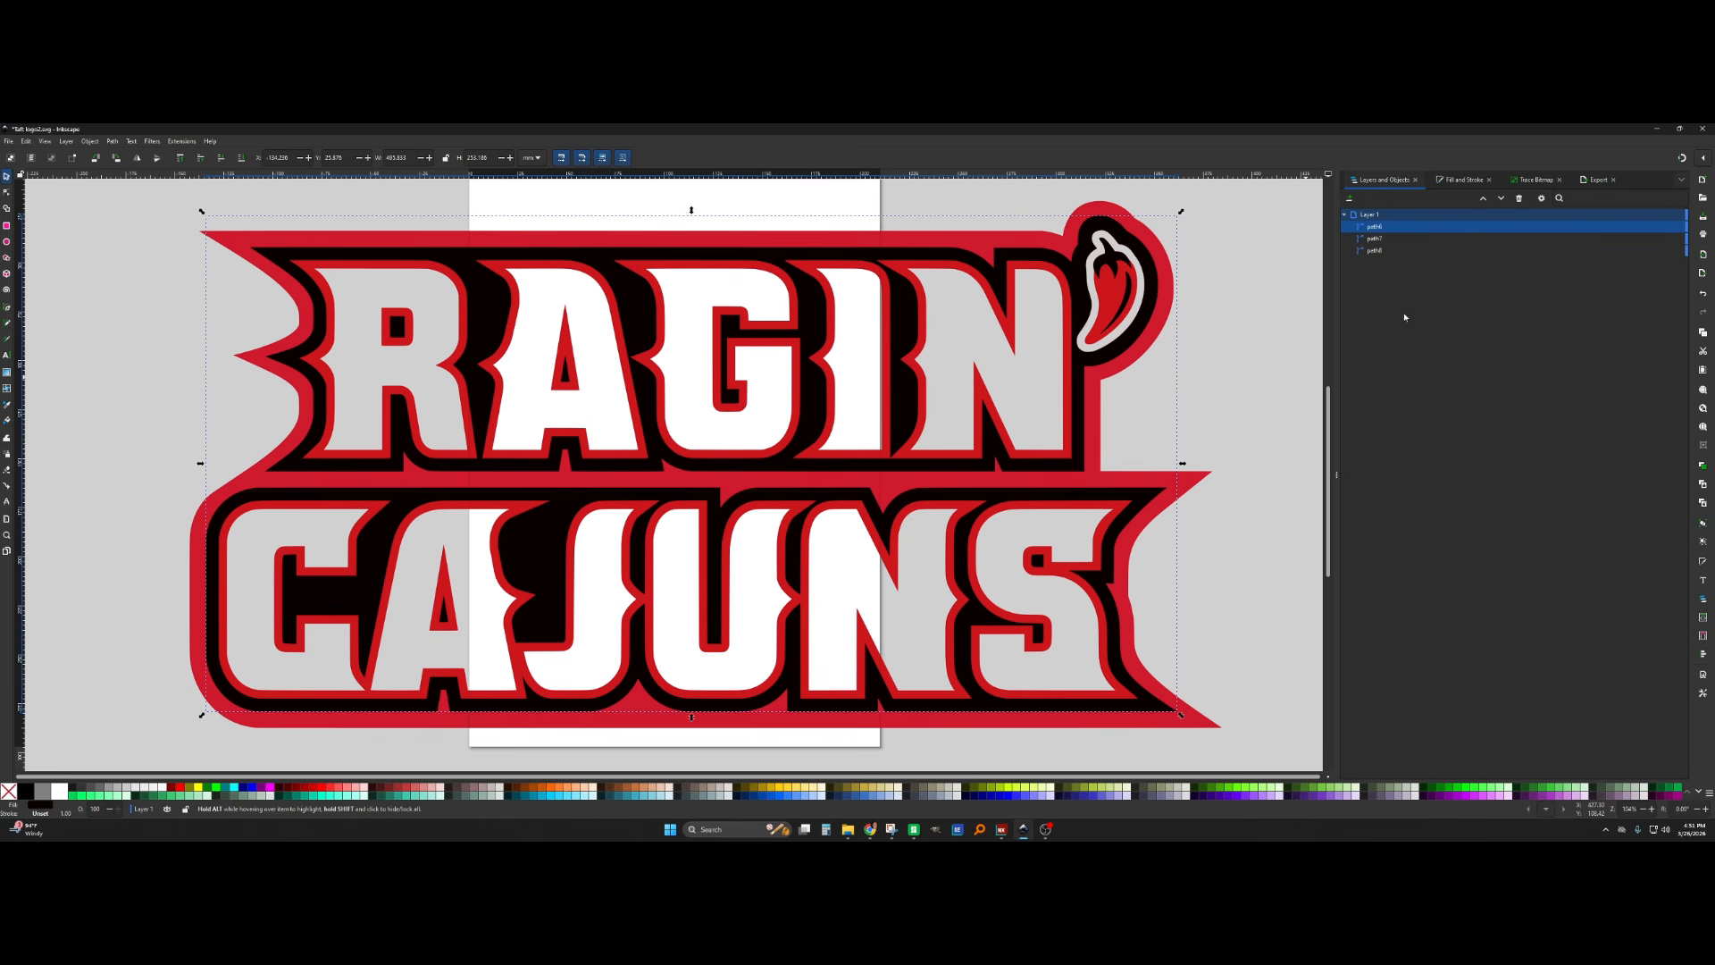
{"action": "left_click", "coordinate": [1465, 181]}
{"action": "left_click", "coordinate": [1529, 181]}
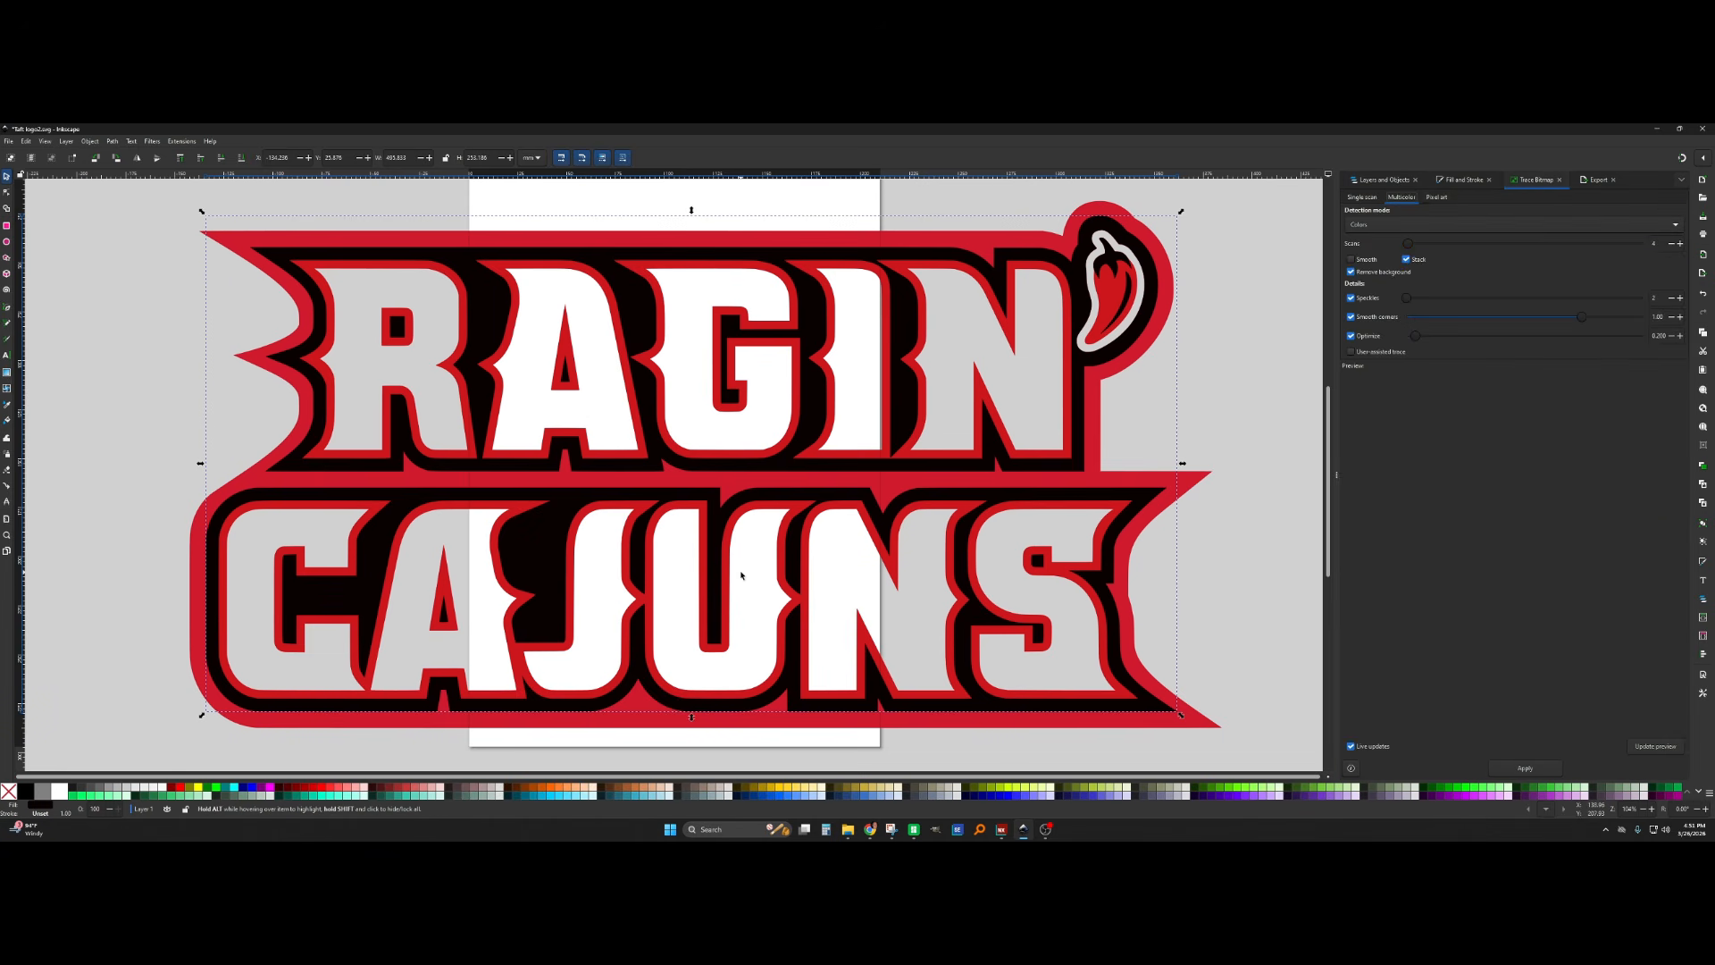
Save a copy of the document in the parent Football folder as "ULL Ragin Cajuns Logo" in Inkscape SVG format
{"action": "left_click", "coordinate": [9, 141]}
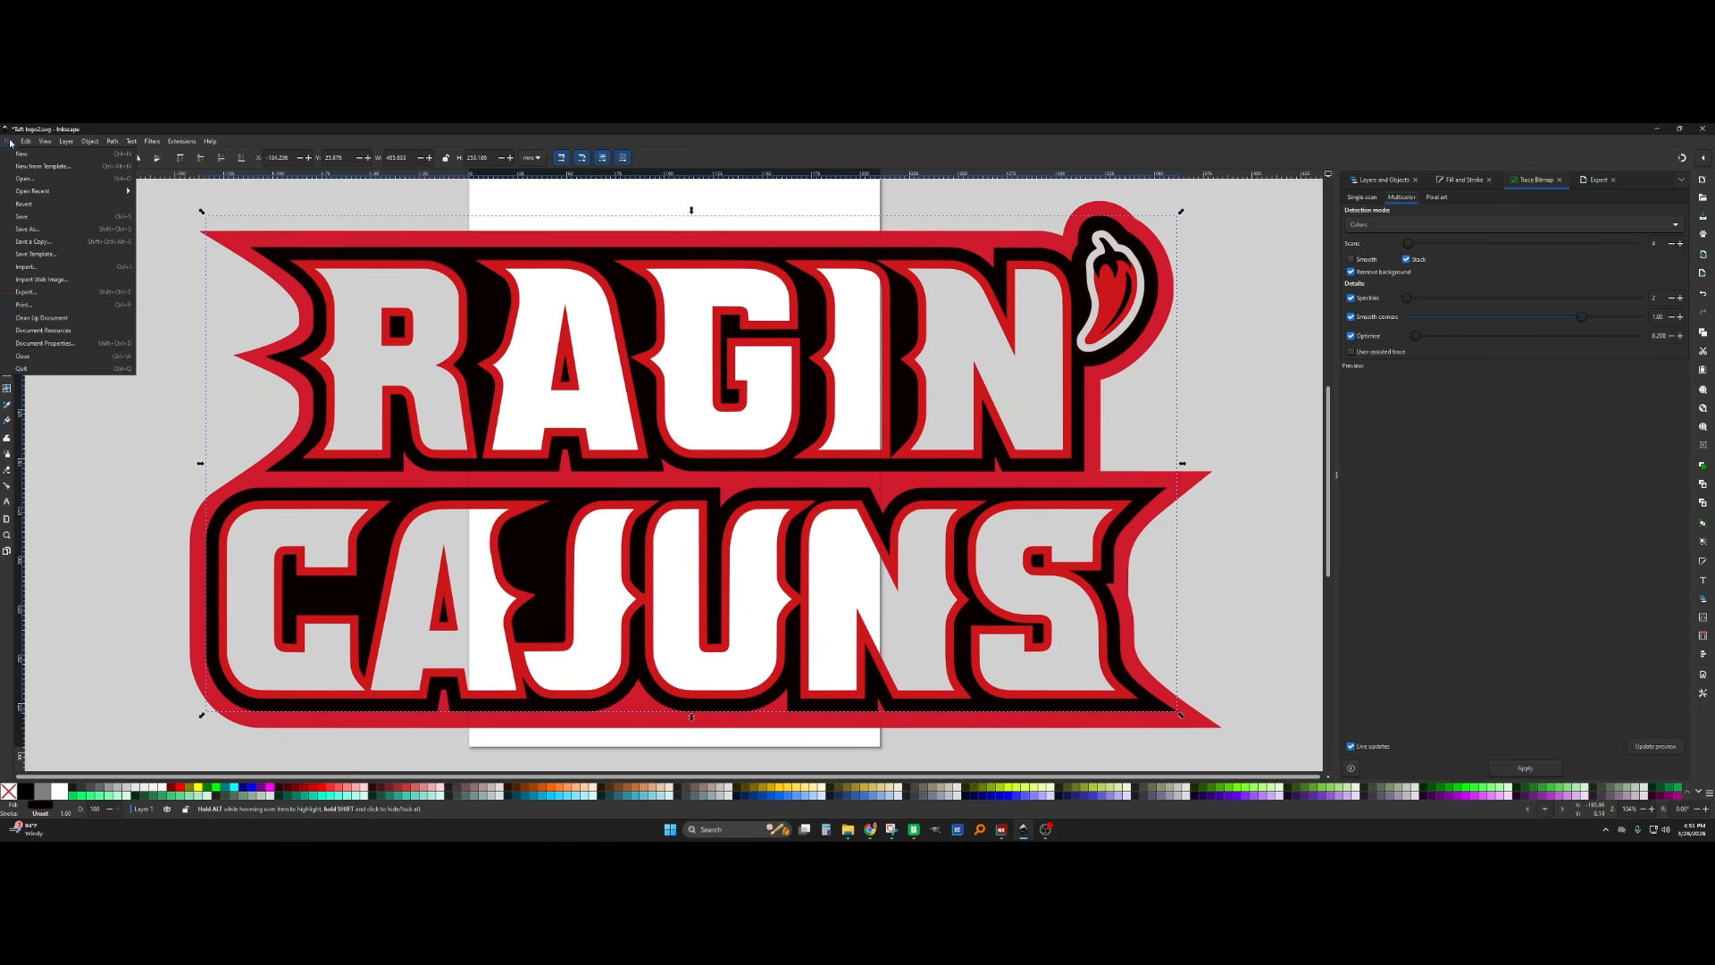
{"action": "left_click", "coordinate": [48, 232]}
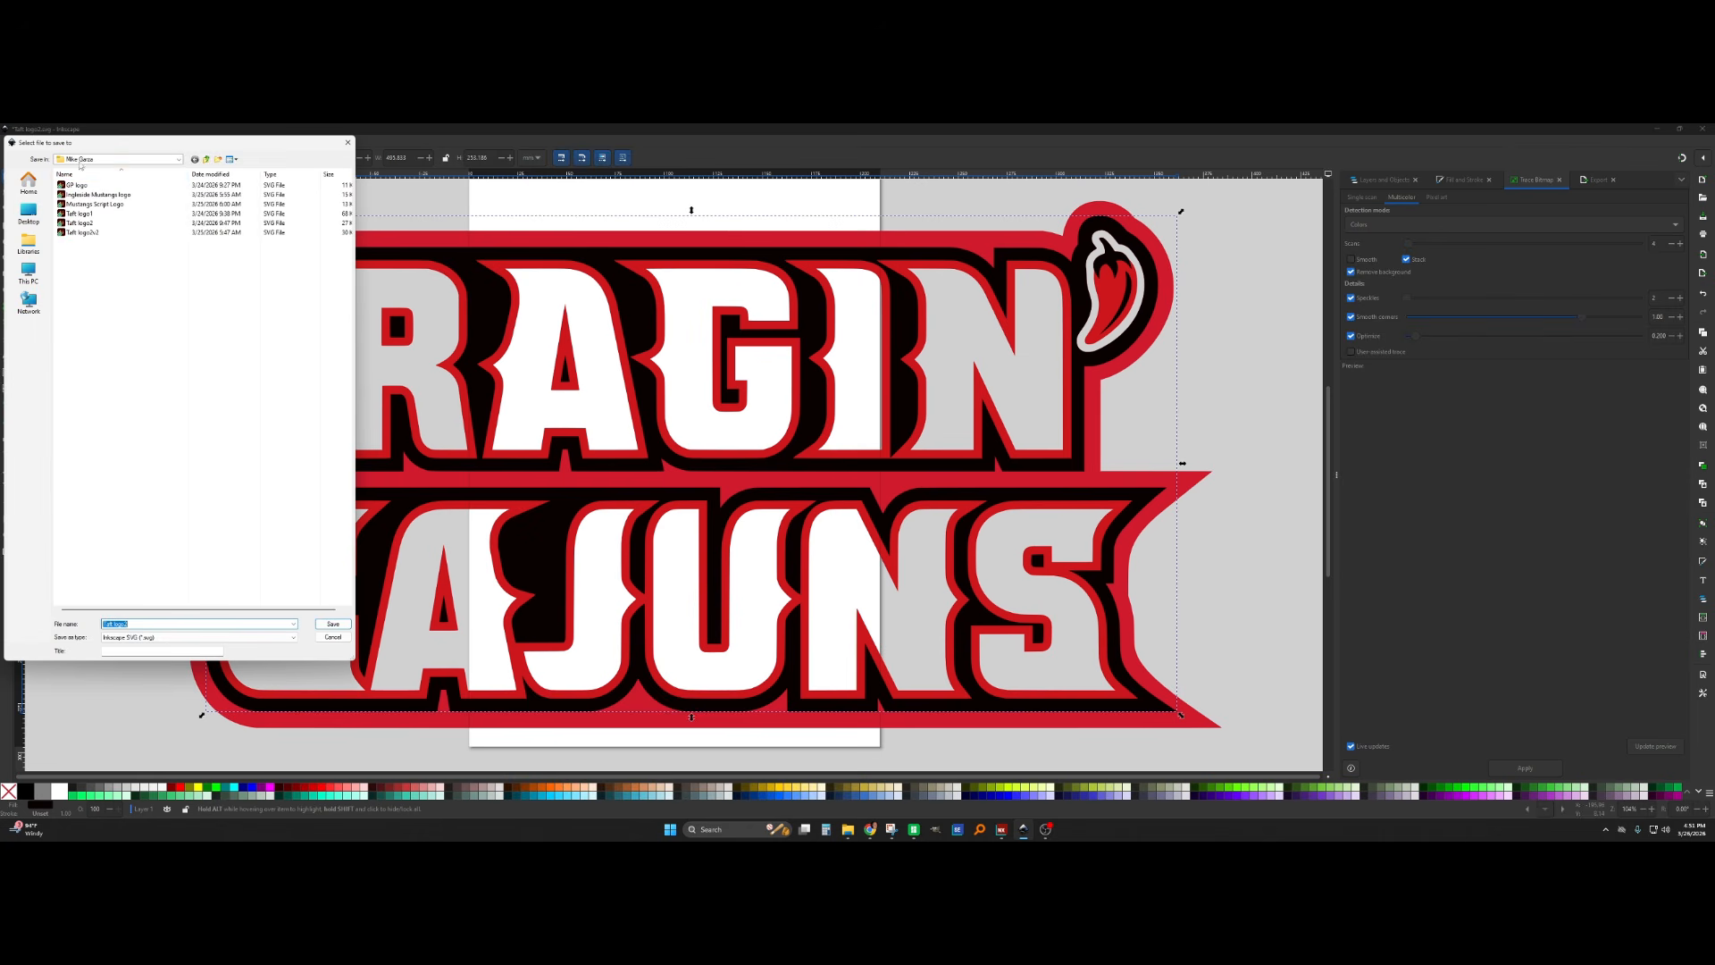
{"action": "left_click", "coordinate": [207, 160]}
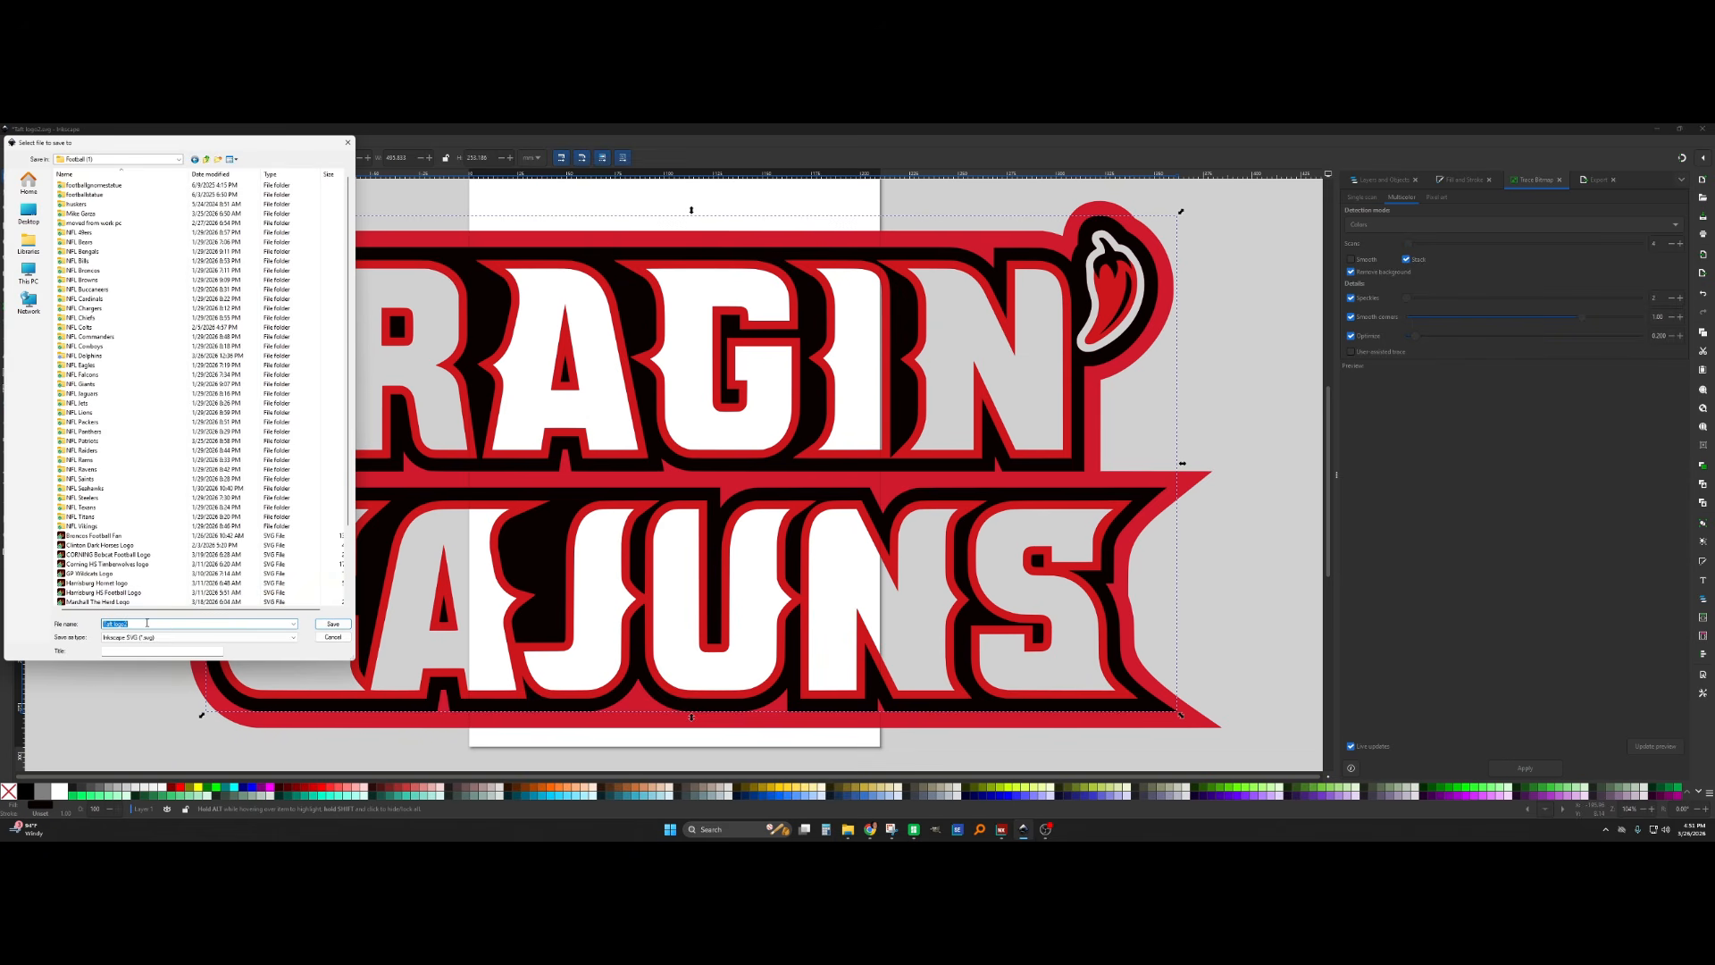
{"action": "type", "text": "ULL"}
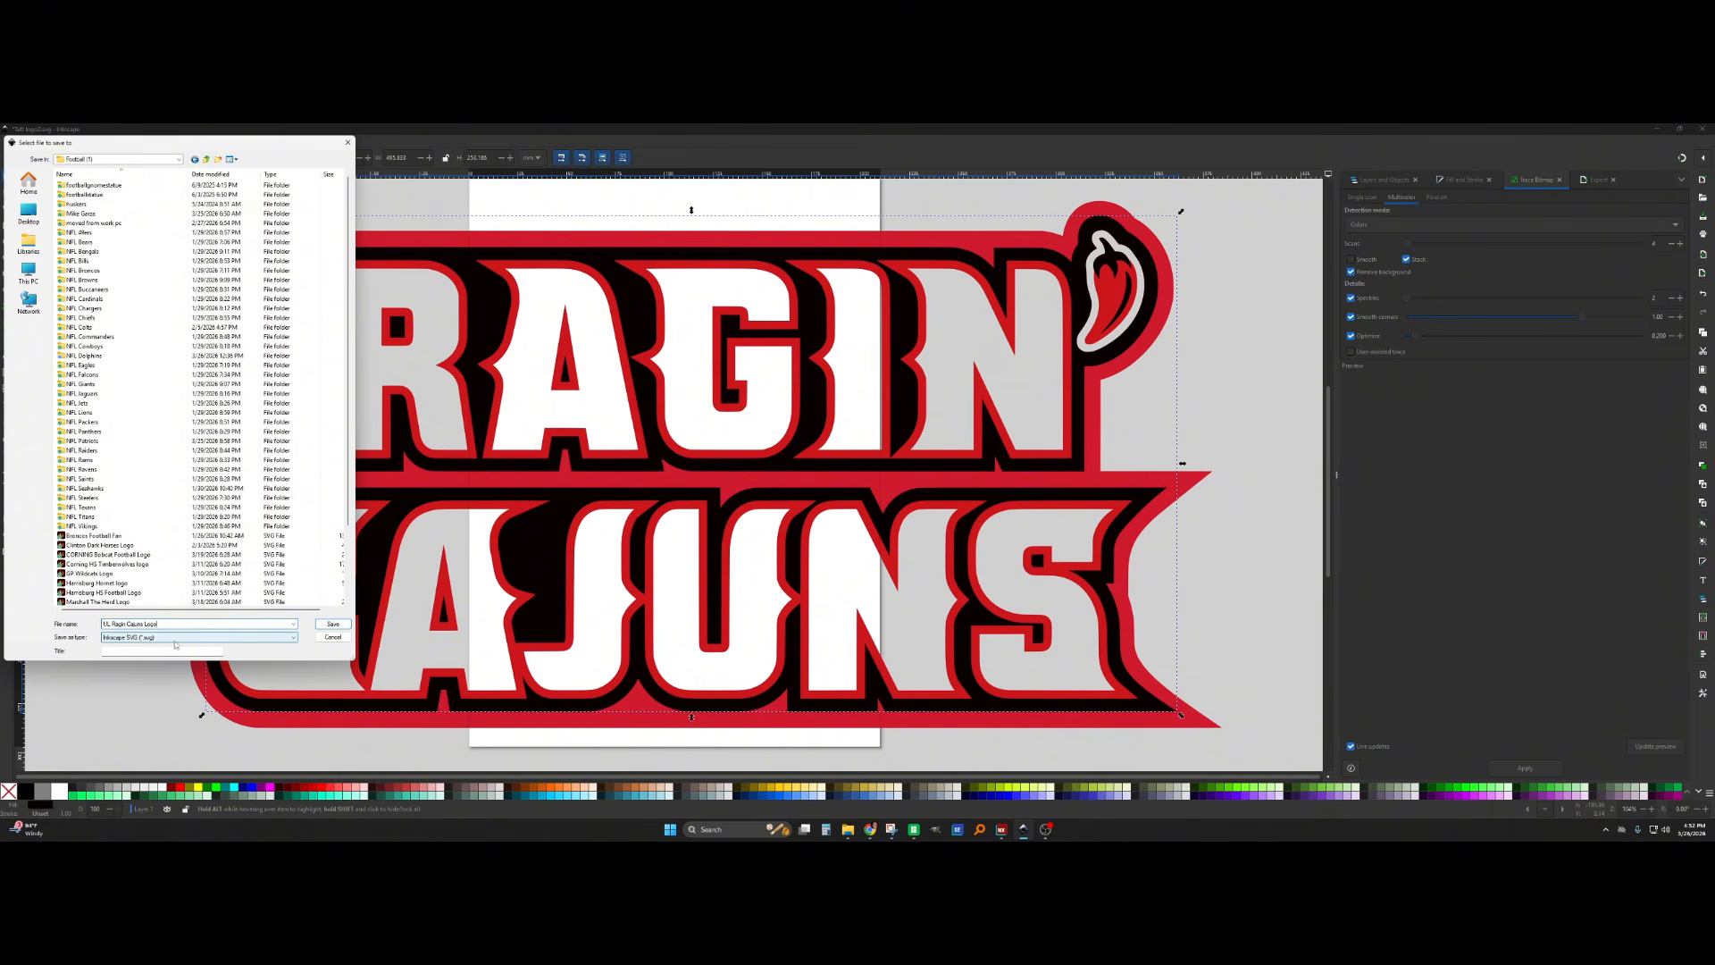
{"action": "left_click", "coordinate": [175, 641]}
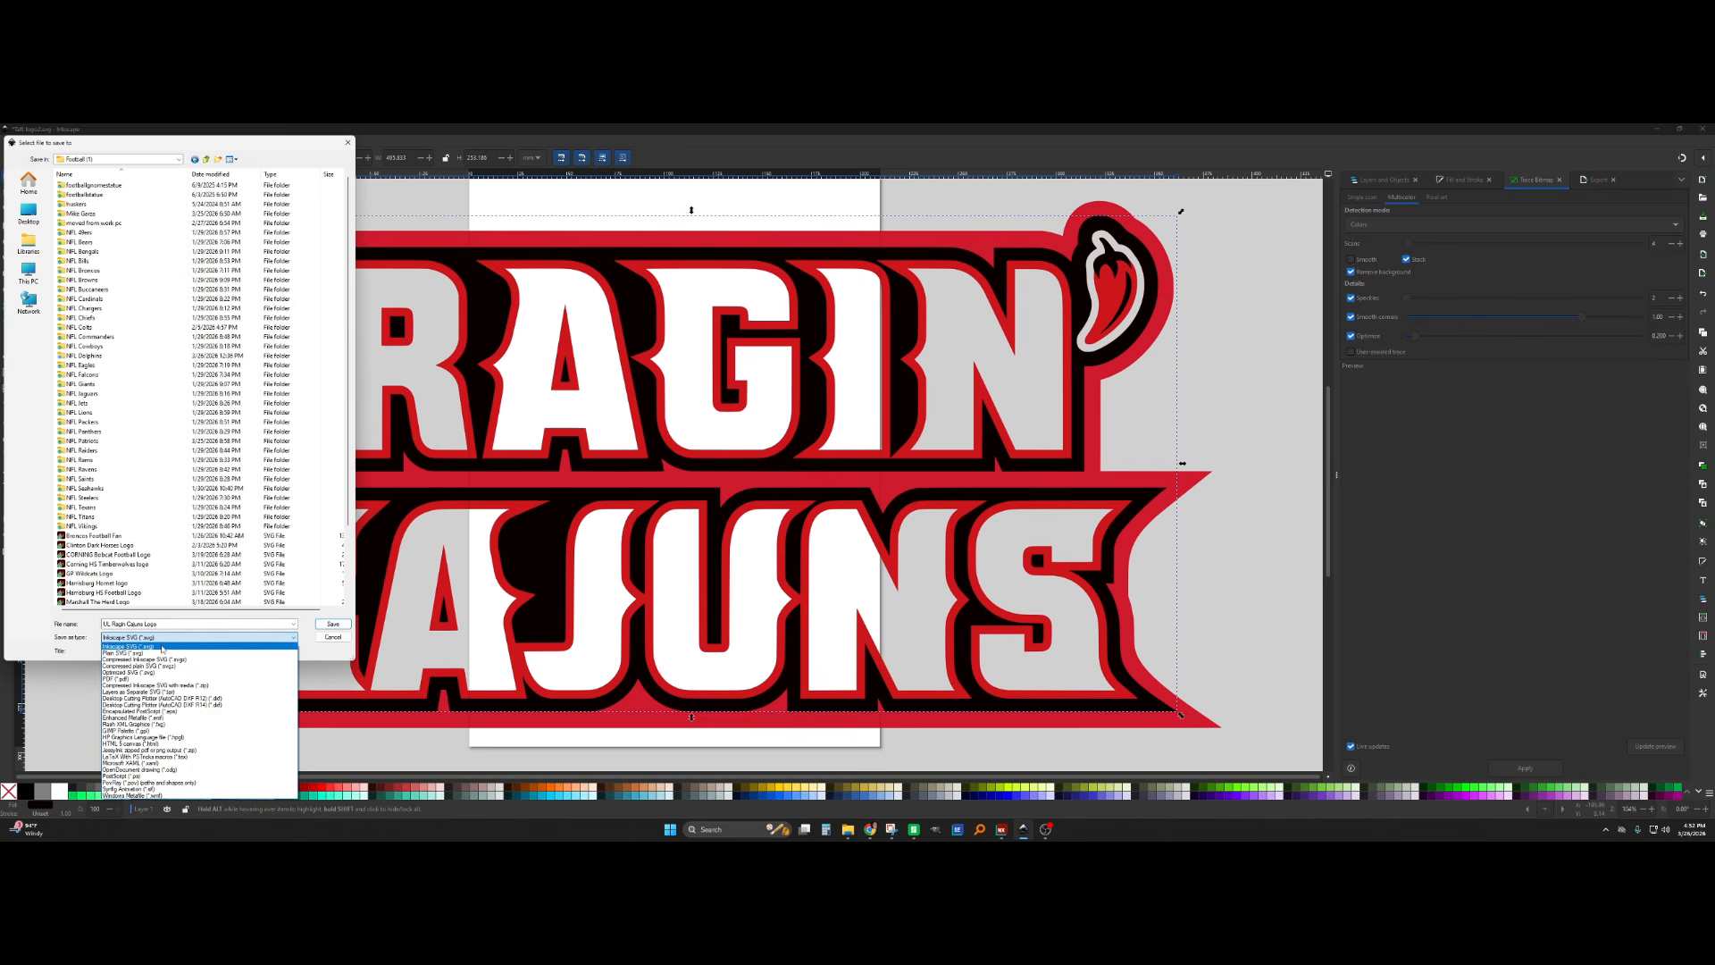
{"action": "left_click", "coordinate": [151, 646]}
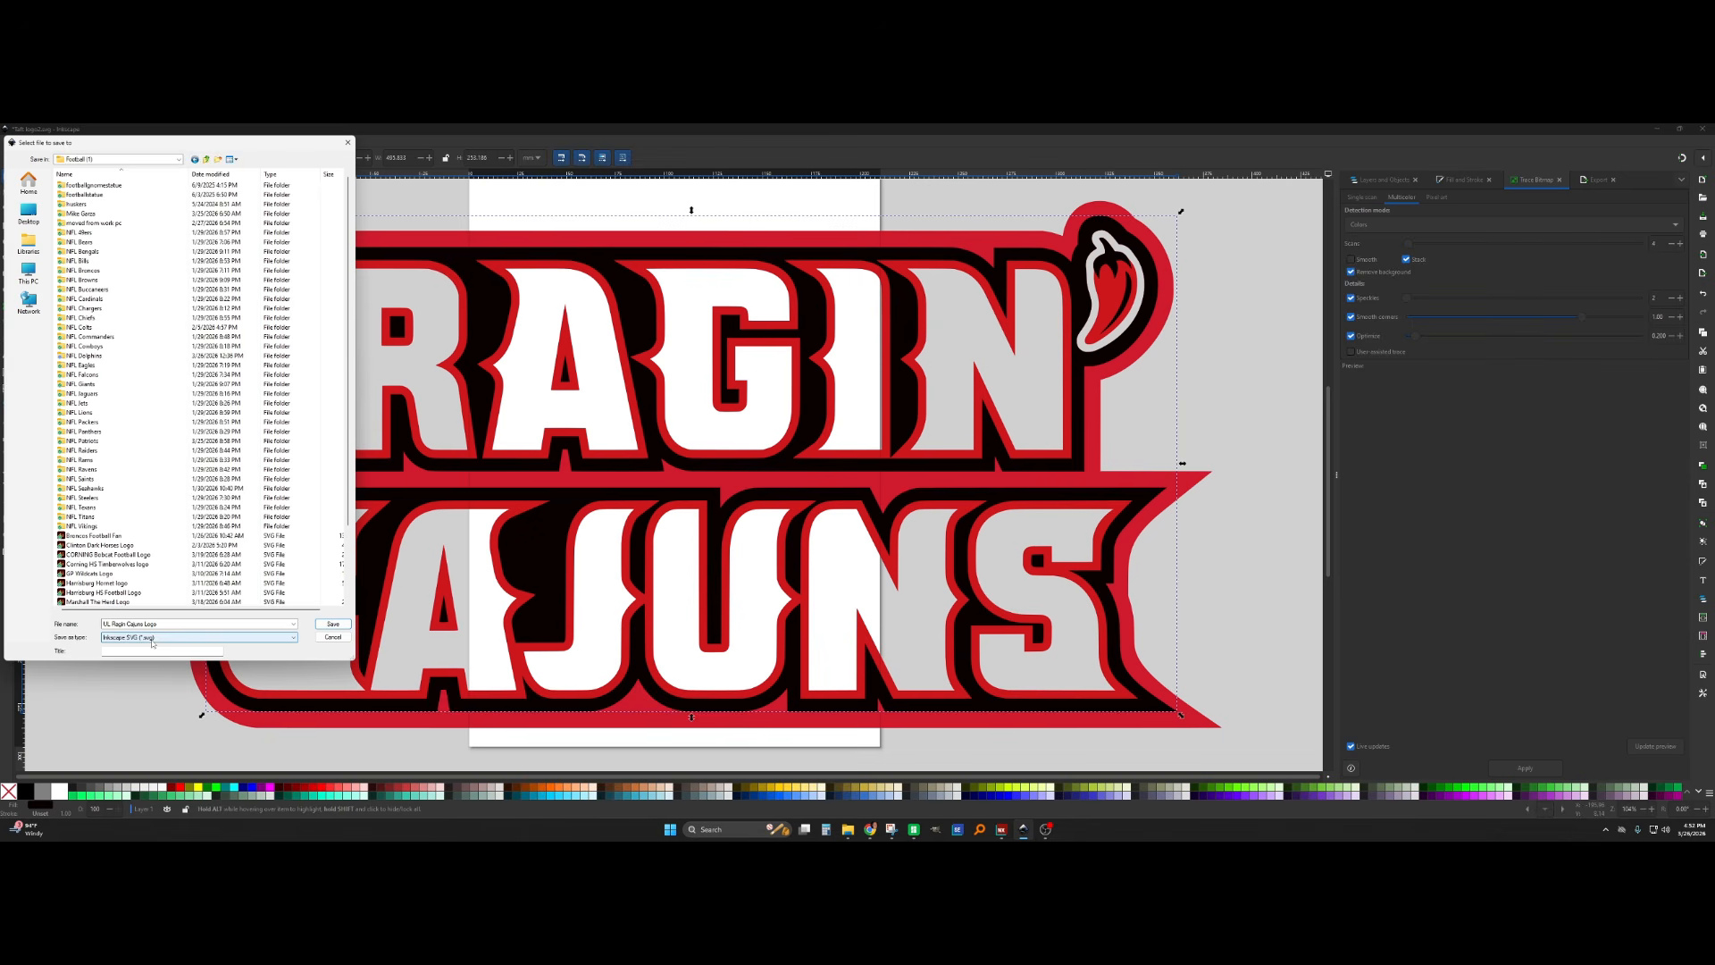
{"action": "left_click", "coordinate": [333, 627]}
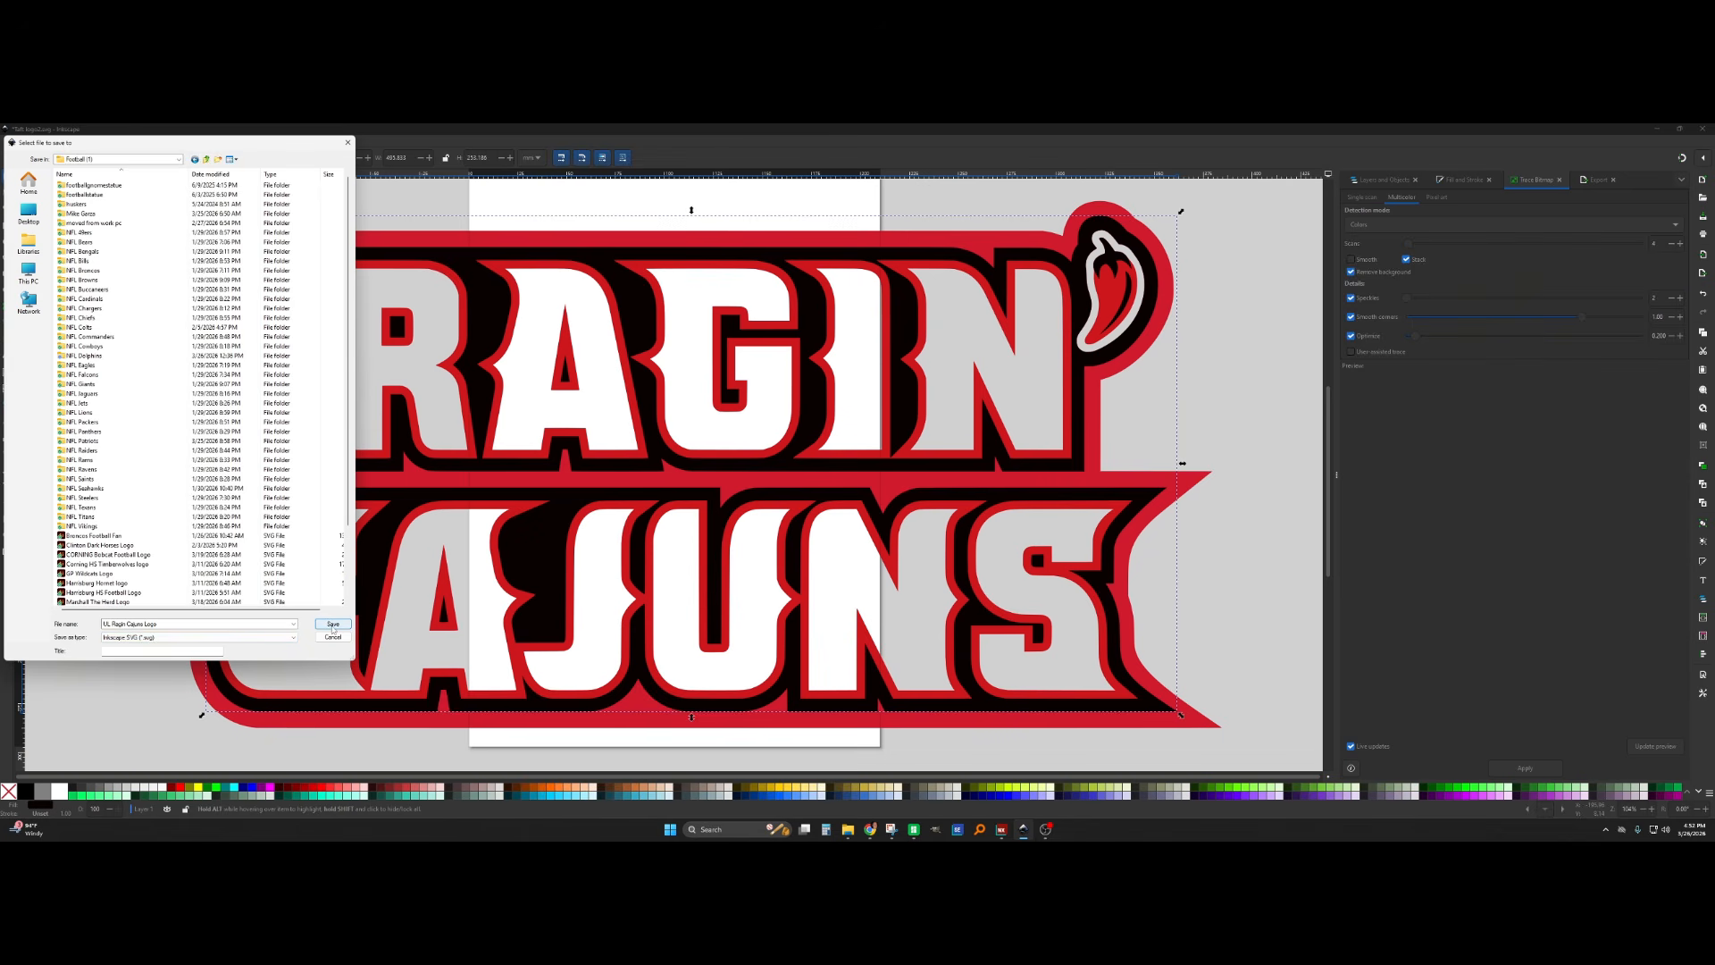
{"action": "left_click", "coordinate": [332, 627]}
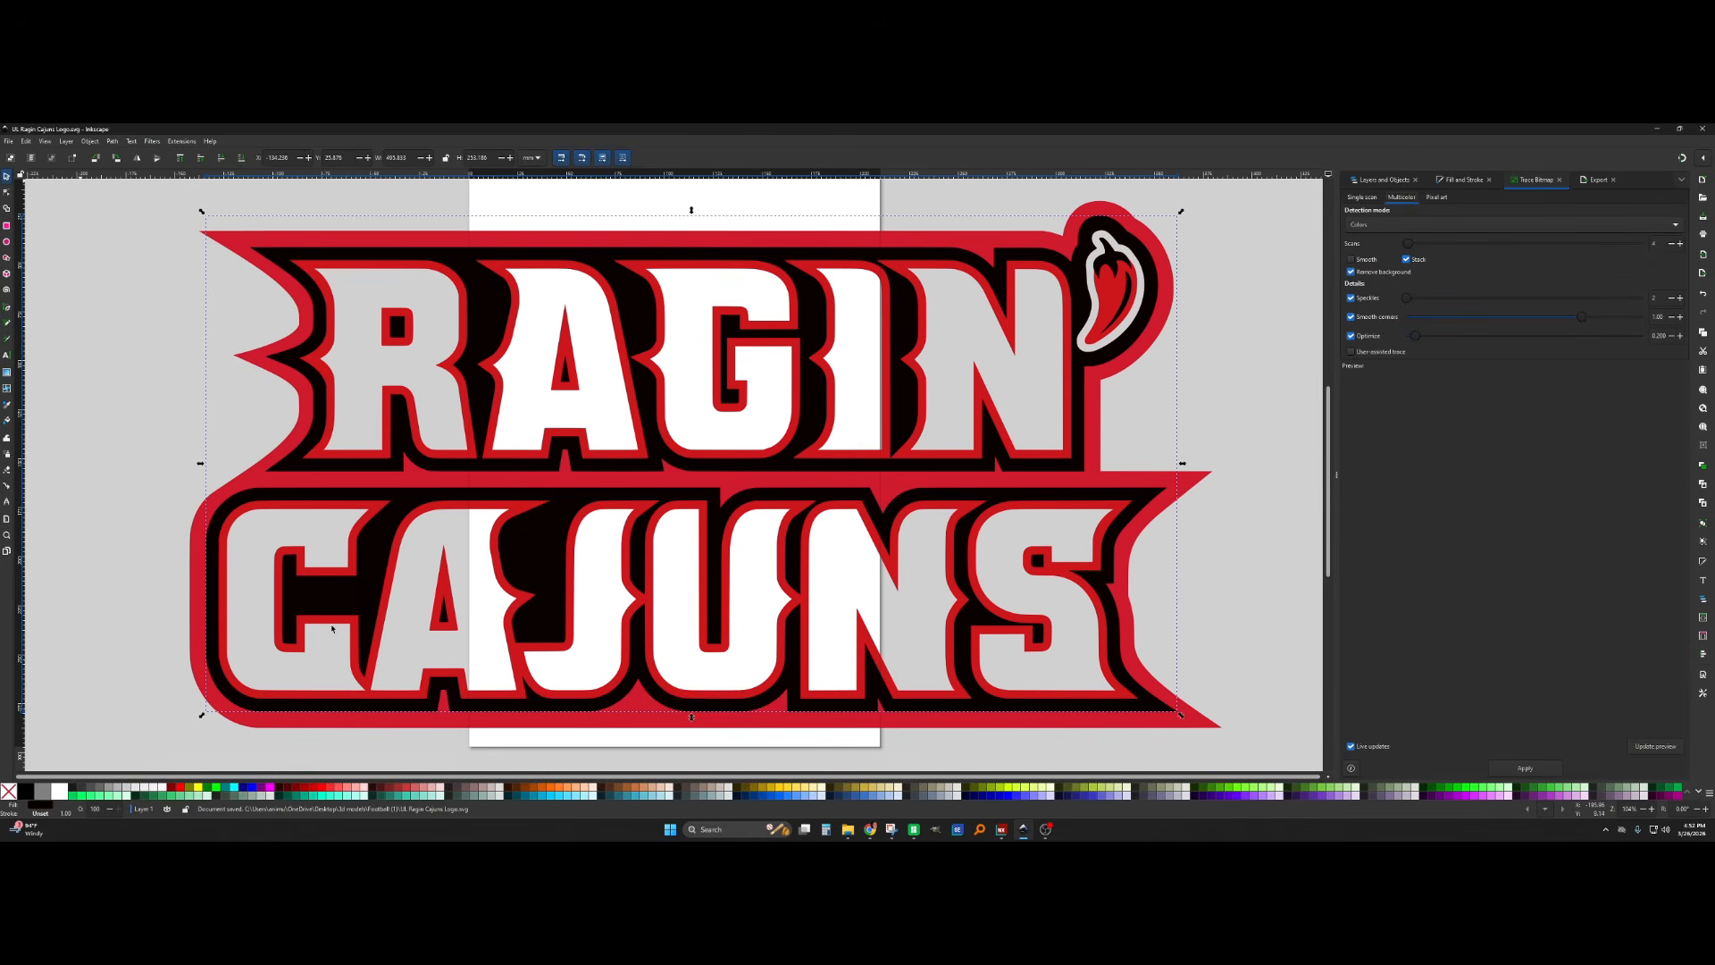
Switch to the untitled Bambu Studio window and create a new project
{"action": "mouse_move", "coordinate": [935, 829]}
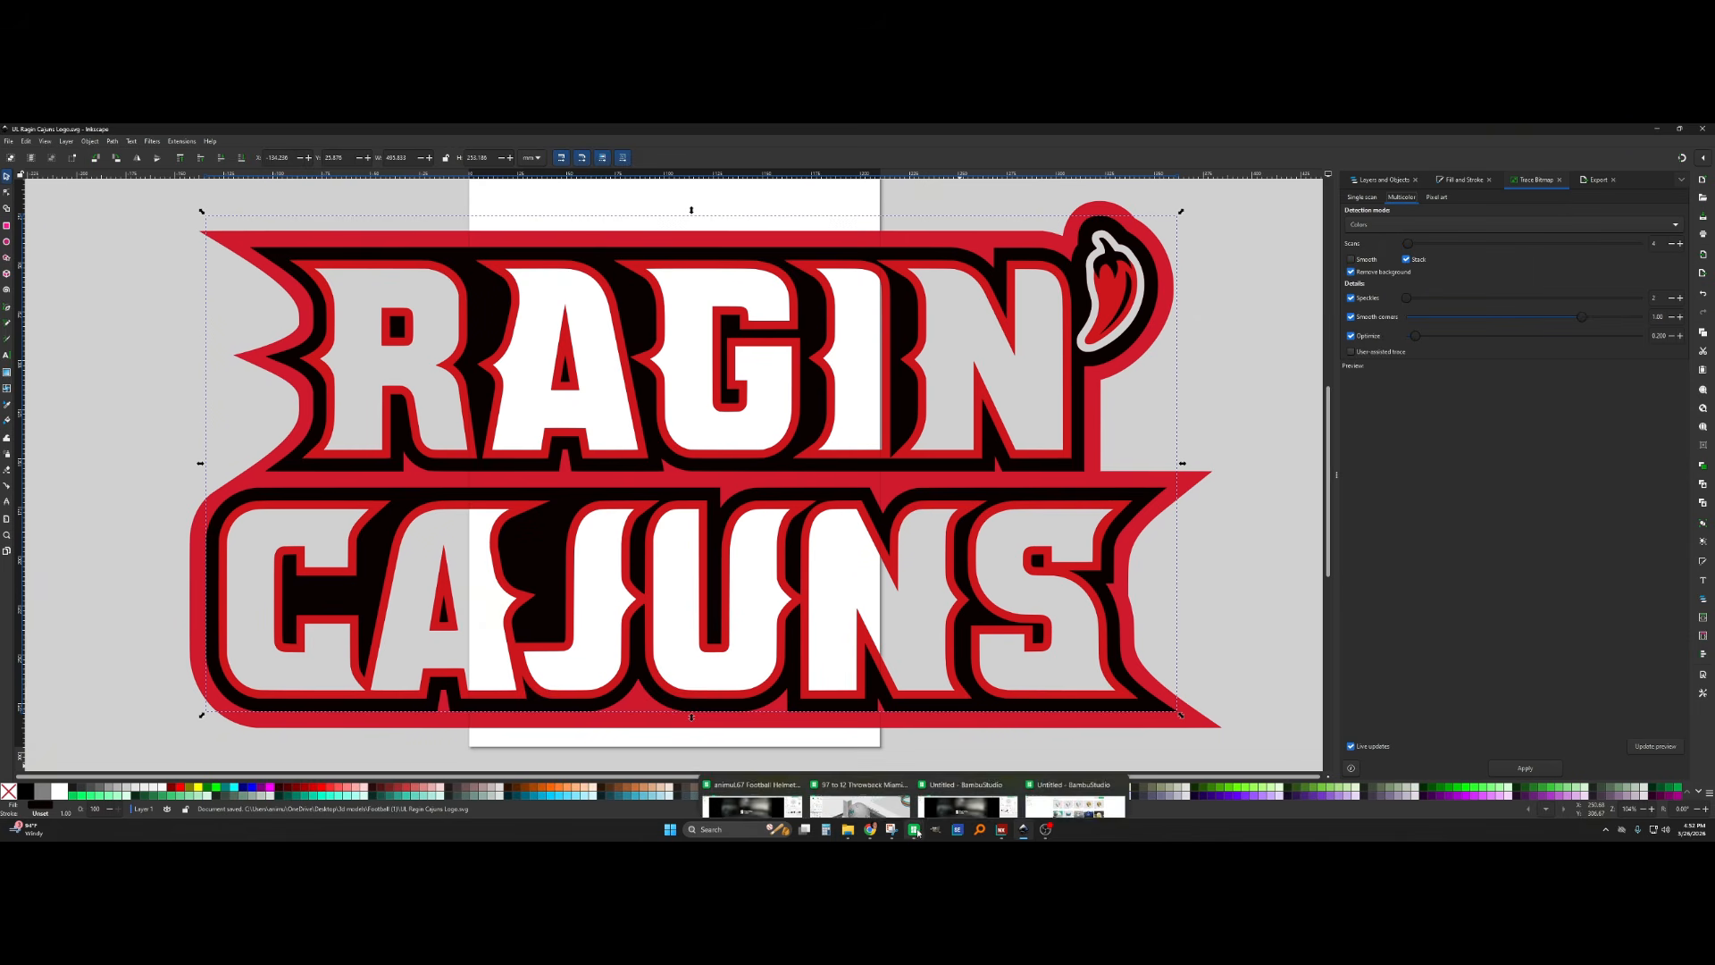
{"action": "left_click", "coordinate": [1036, 769]}
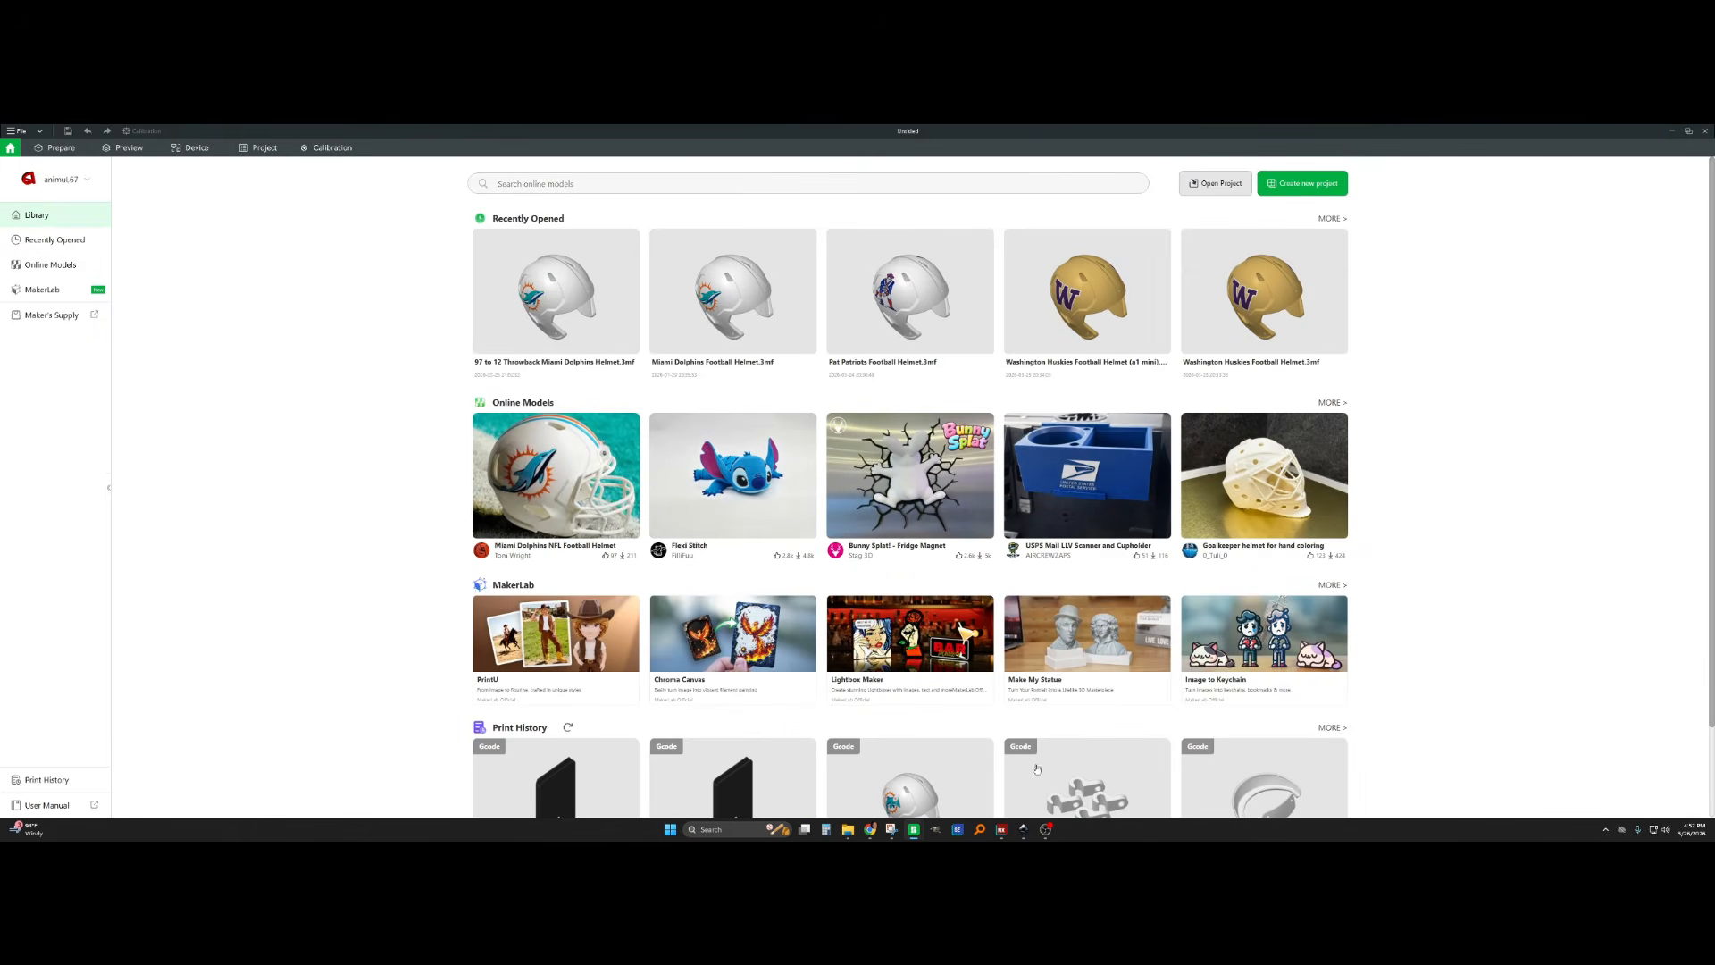
{"action": "left_click", "coordinate": [1302, 183]}
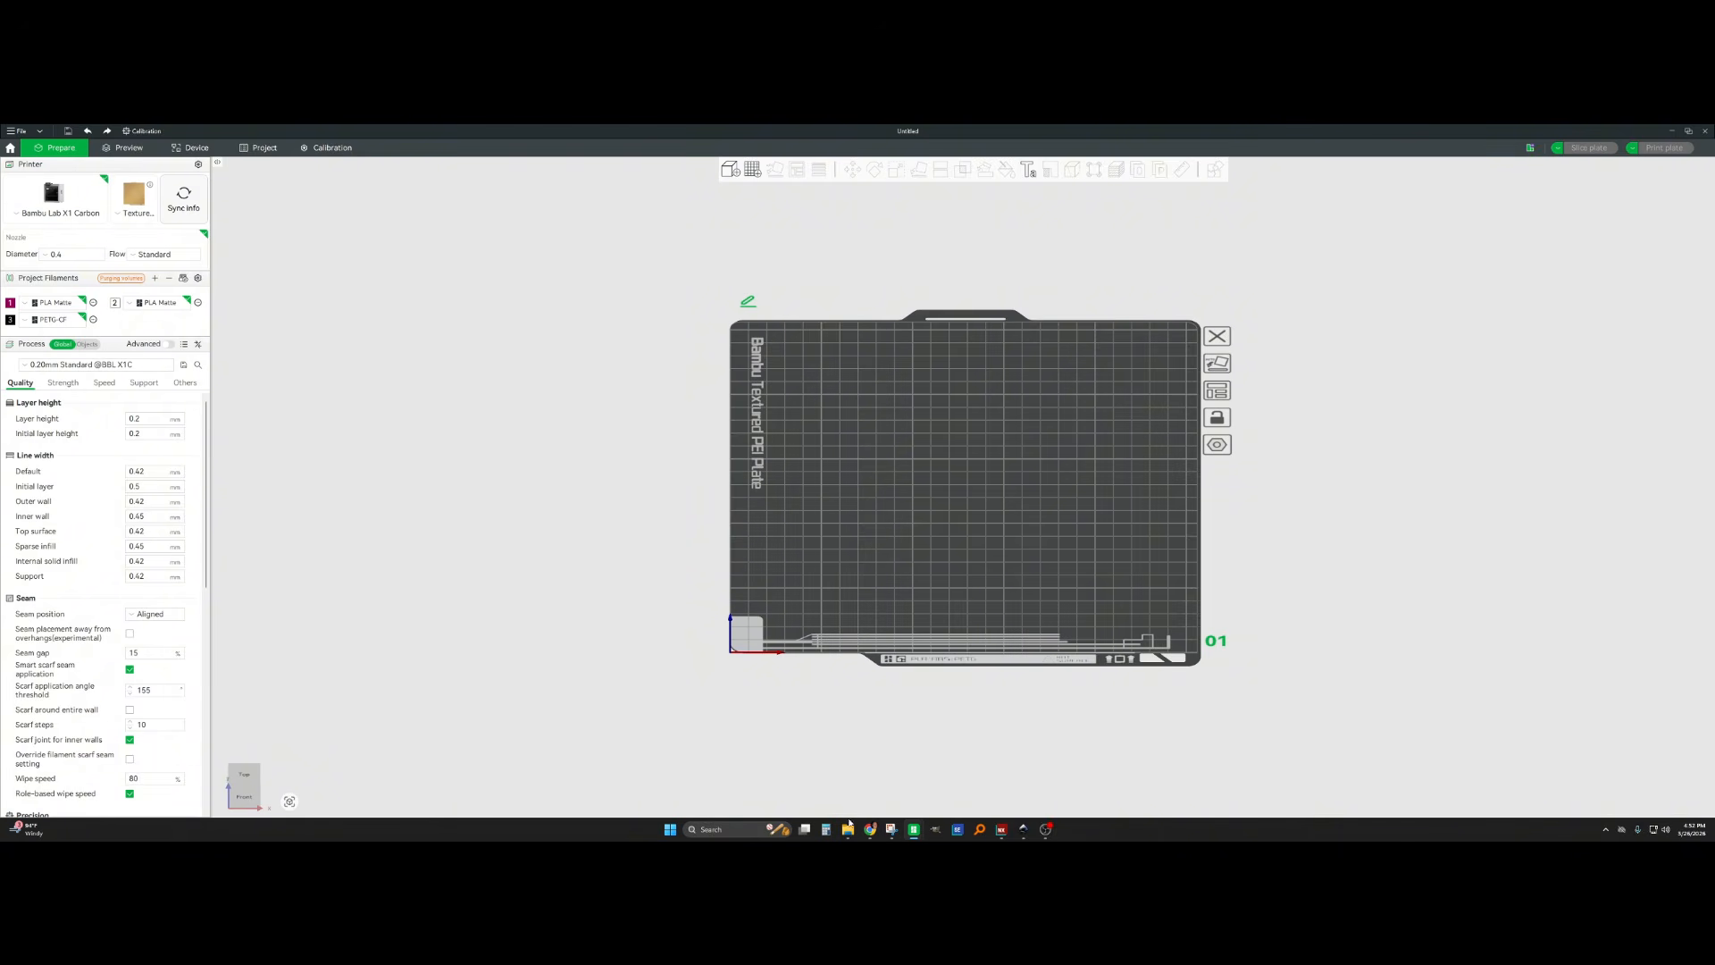
Import the UL Ragin Cajuns Logo file from the Football (1) folder in 3d models onto the plate
{"action": "mouse_move", "coordinate": [851, 828]}
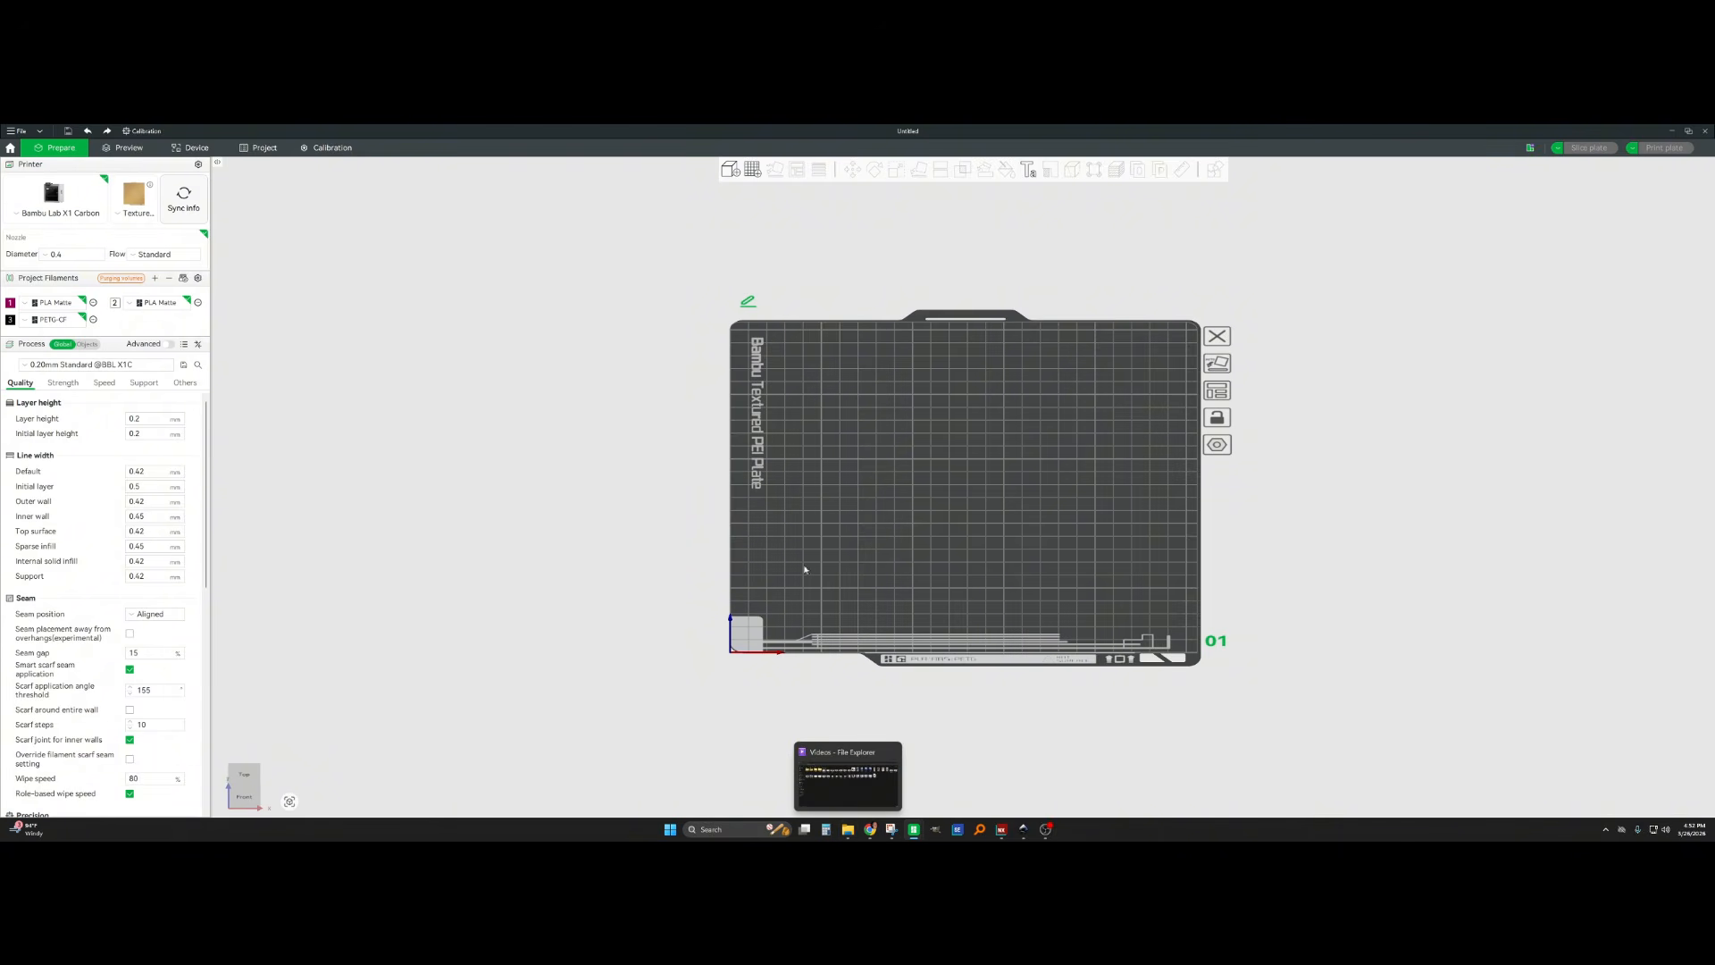
{"action": "left_click", "coordinate": [17, 131]}
{"action": "mouse_move", "coordinate": [40, 204]}
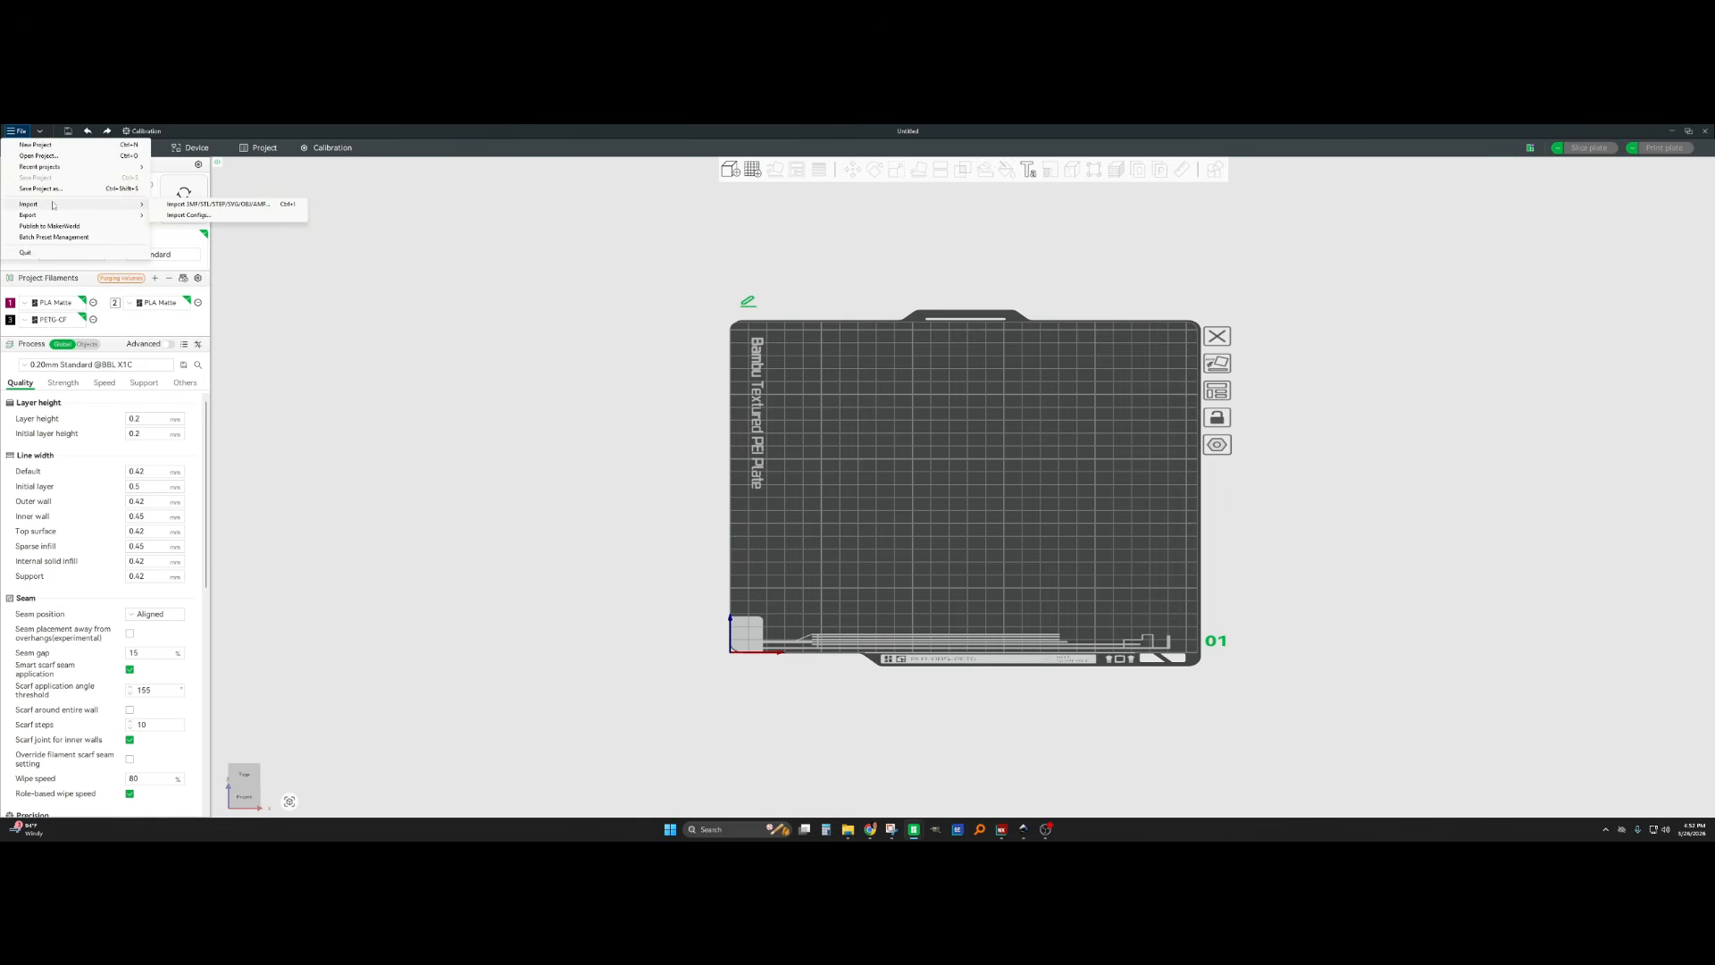
{"action": "left_click", "coordinate": [227, 204]}
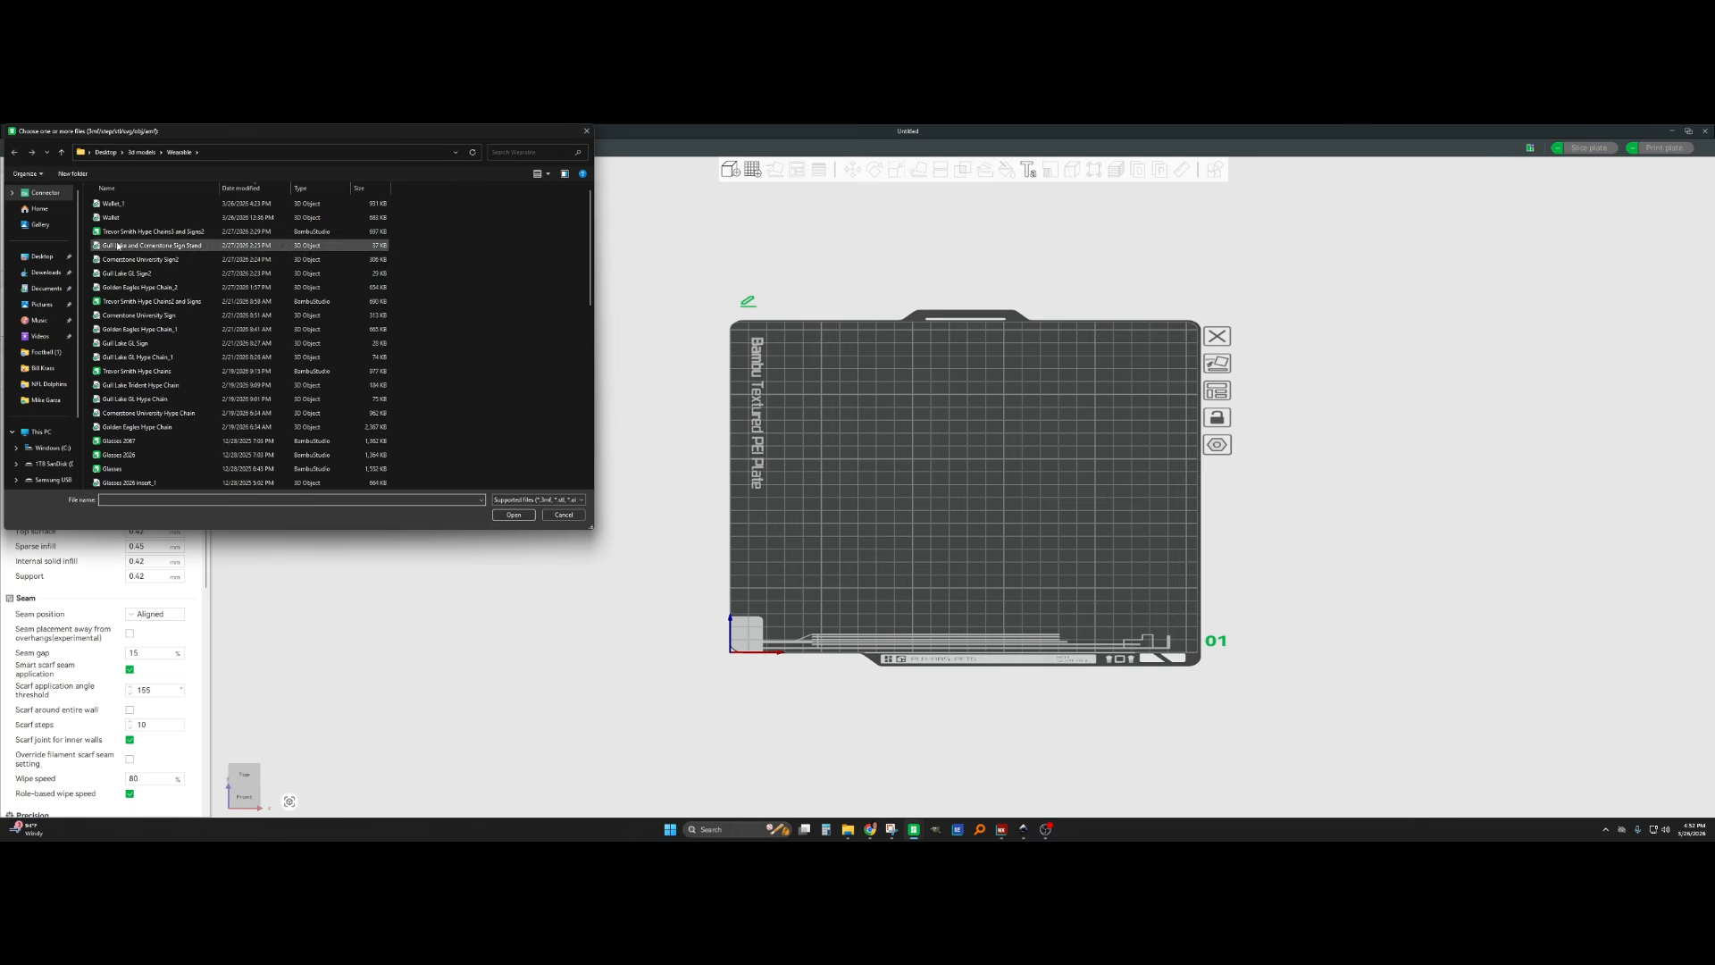
{"action": "left_click", "coordinate": [141, 152]}
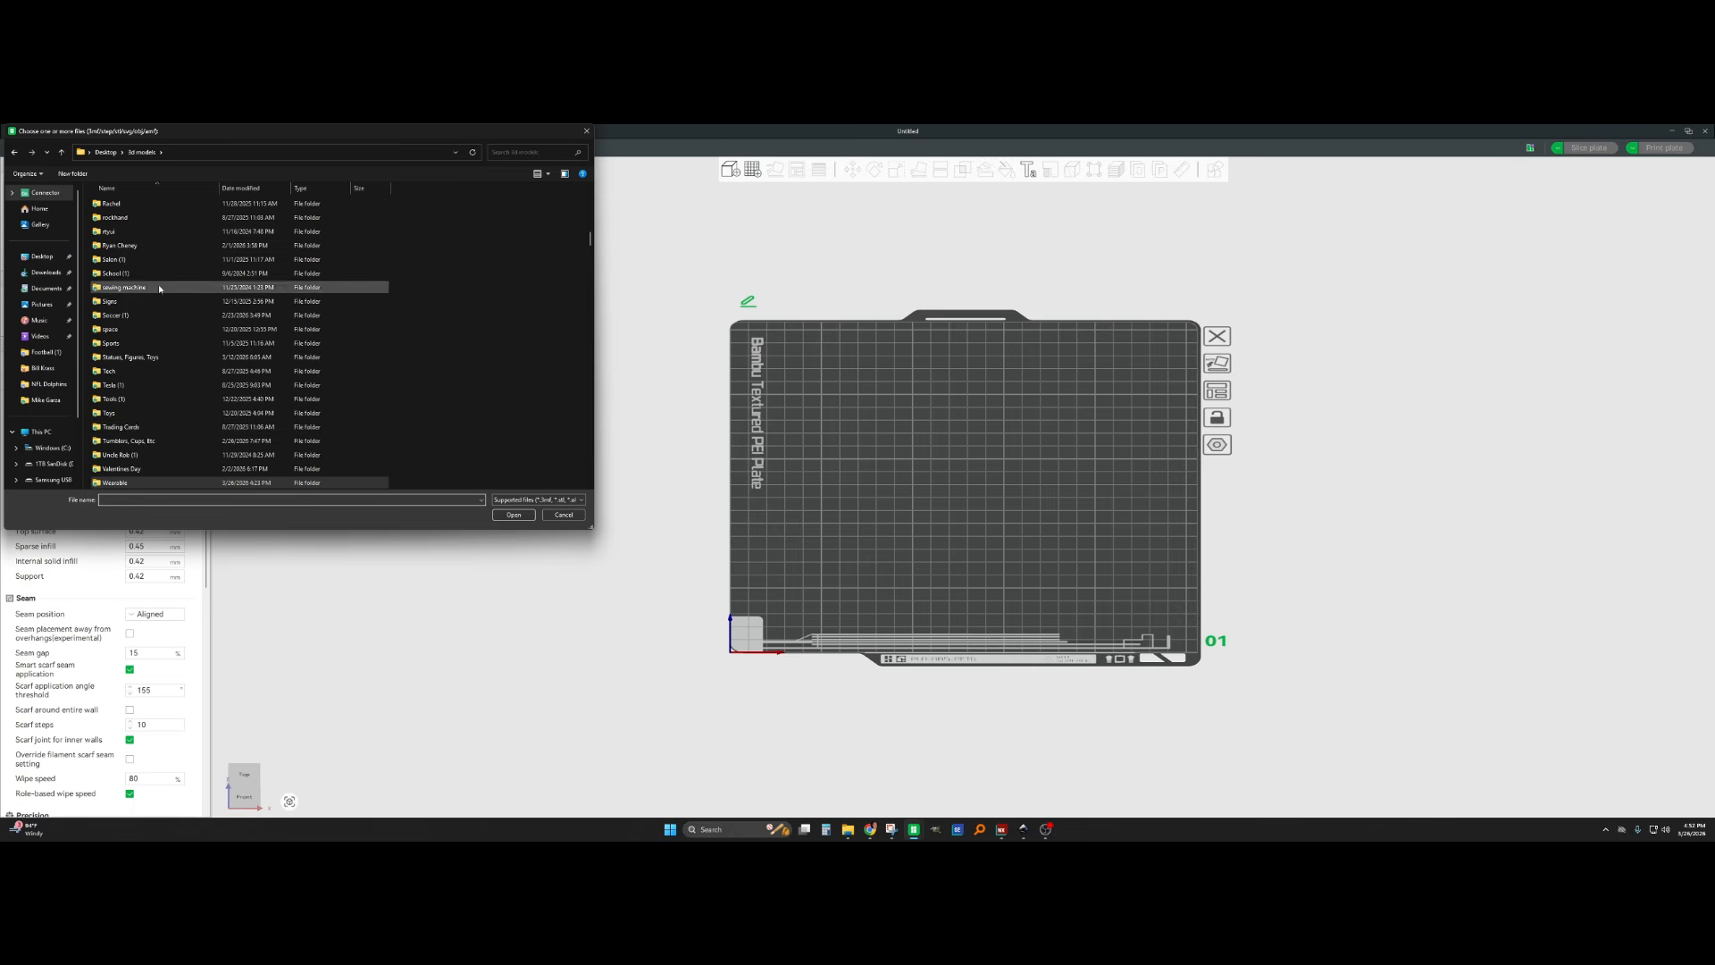
{"action": "scroll", "coordinate": [159, 288], "scroll_direction": "up", "scroll_amount": 10}
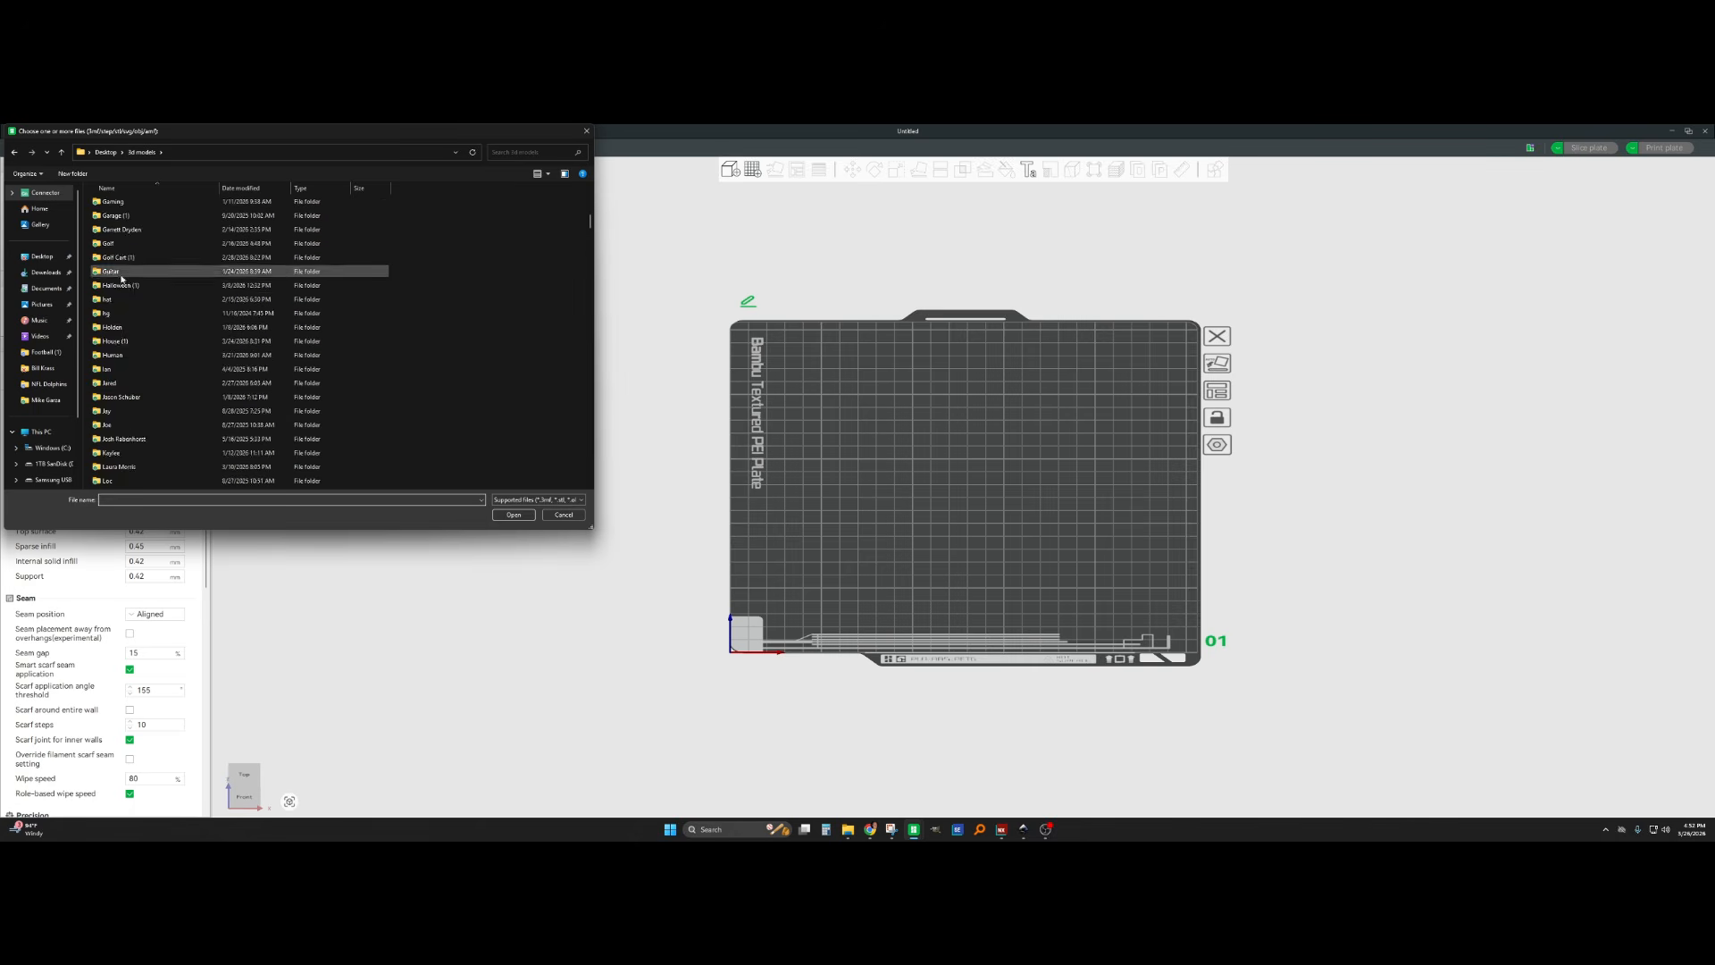
{"action": "scroll", "coordinate": [140, 375], "scroll_direction": "up", "scroll_amount": 10}
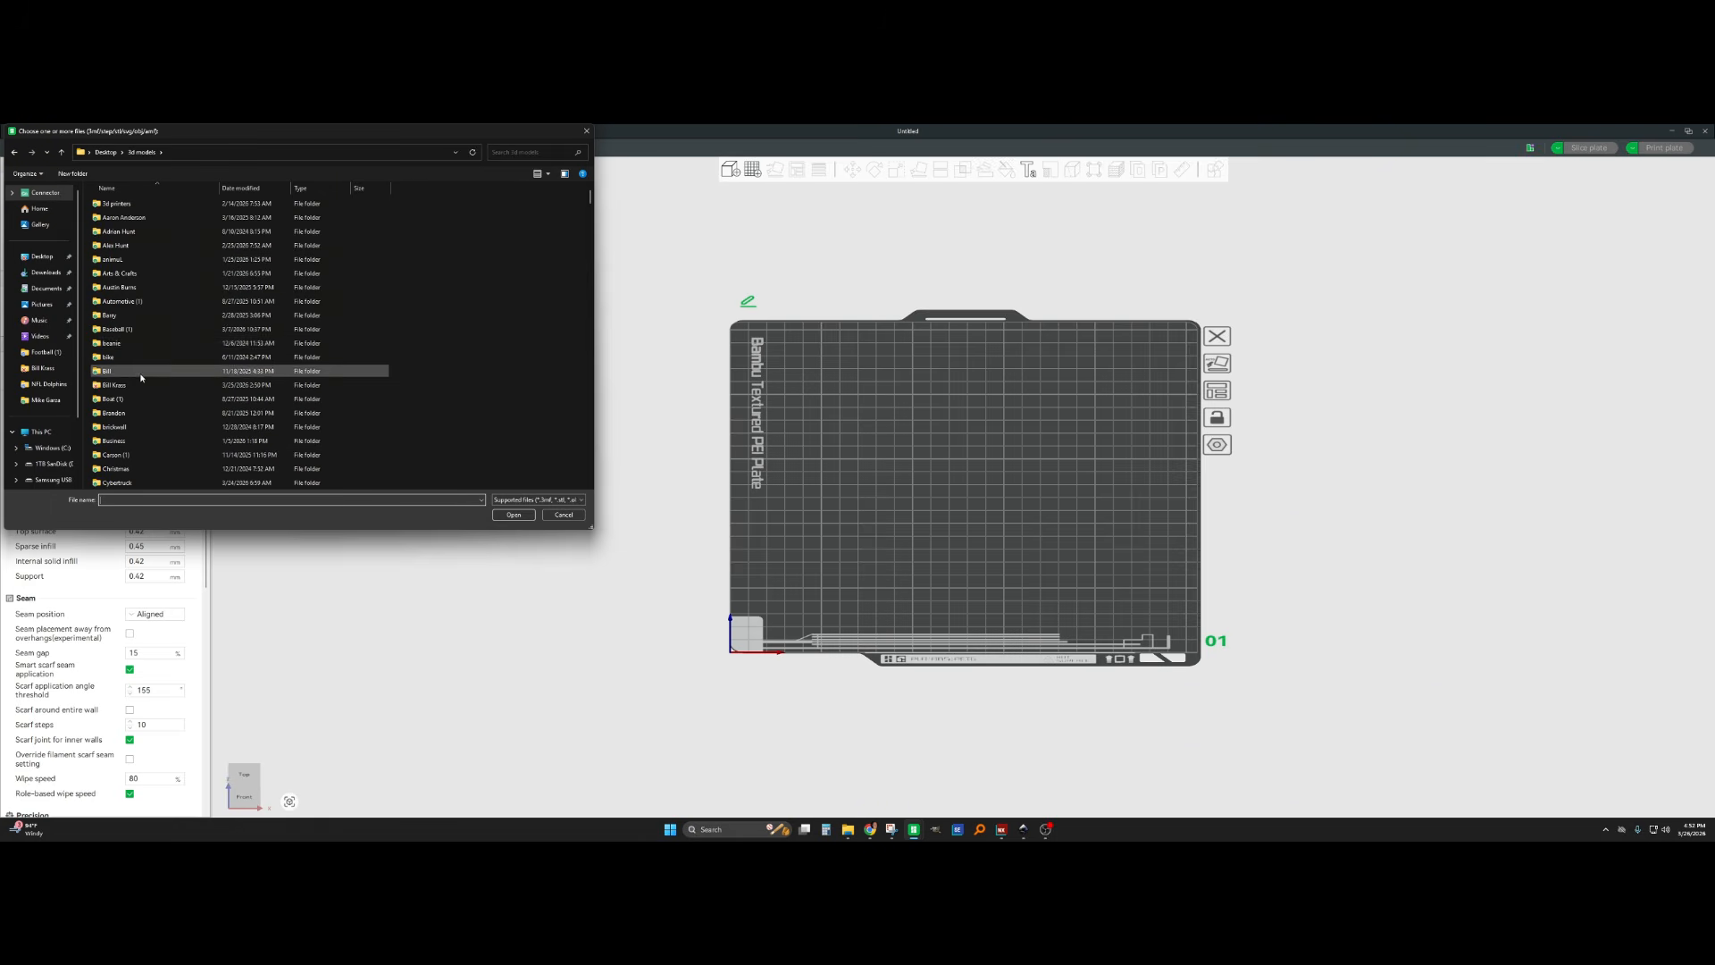
{"action": "scroll", "coordinate": [136, 384], "scroll_direction": "down", "scroll_amount": 3}
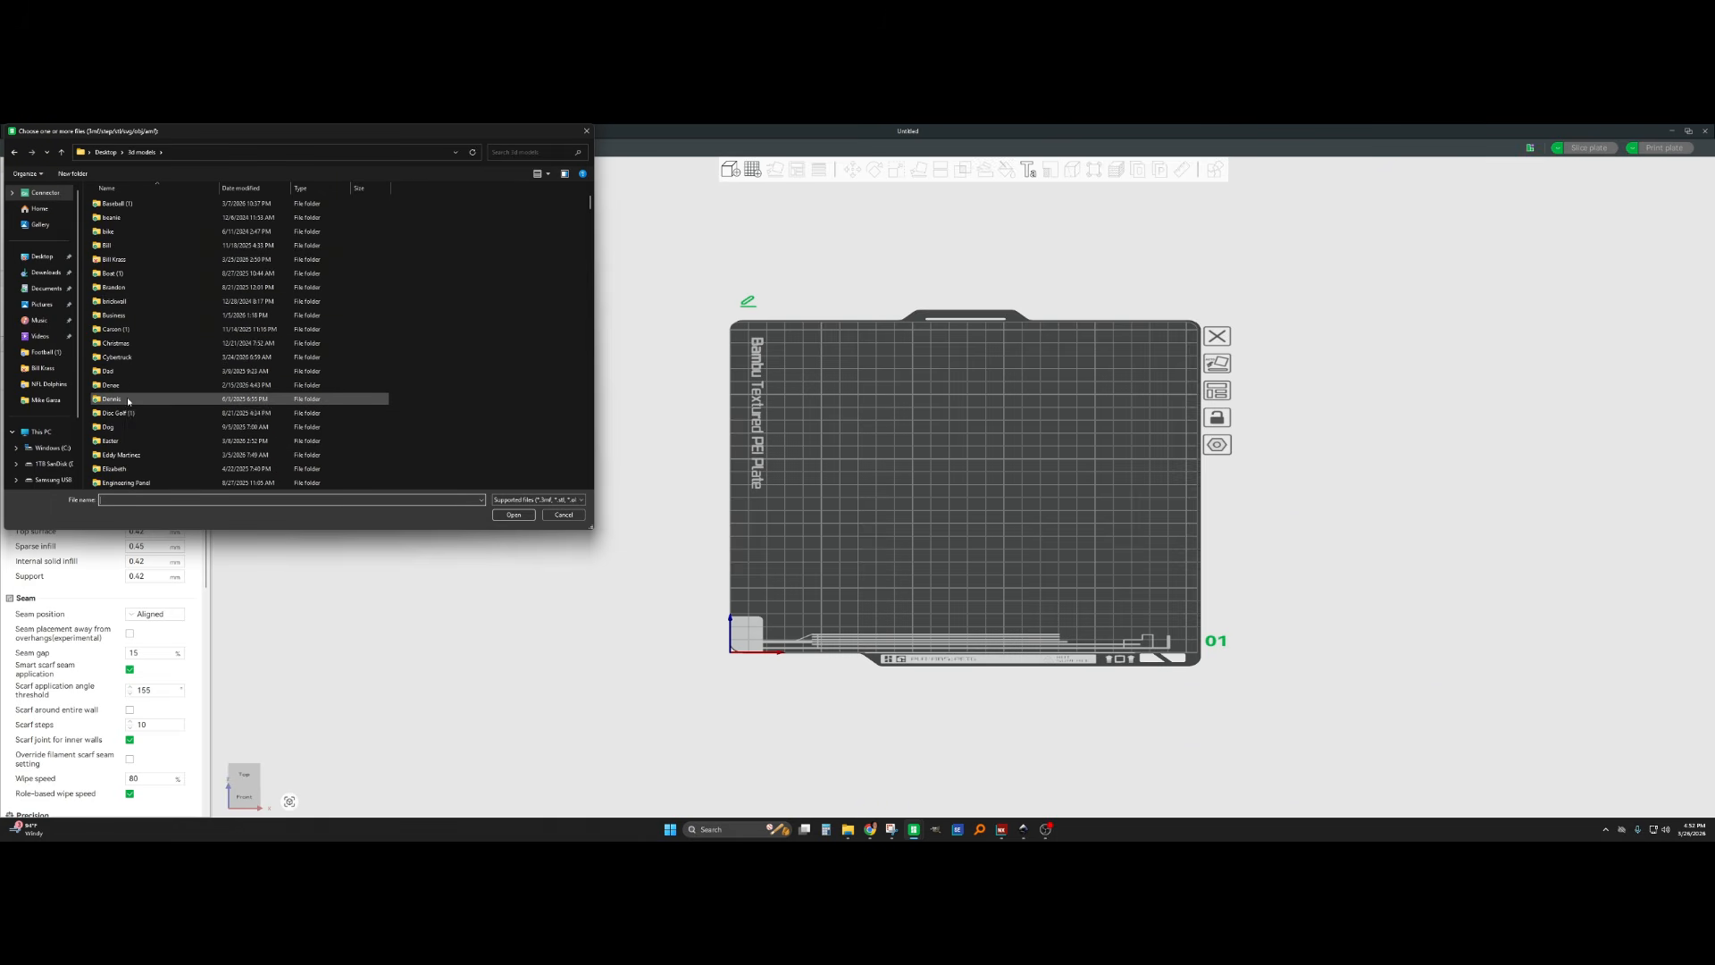
{"action": "scroll", "coordinate": [128, 398], "scroll_direction": "down", "scroll_amount": 2}
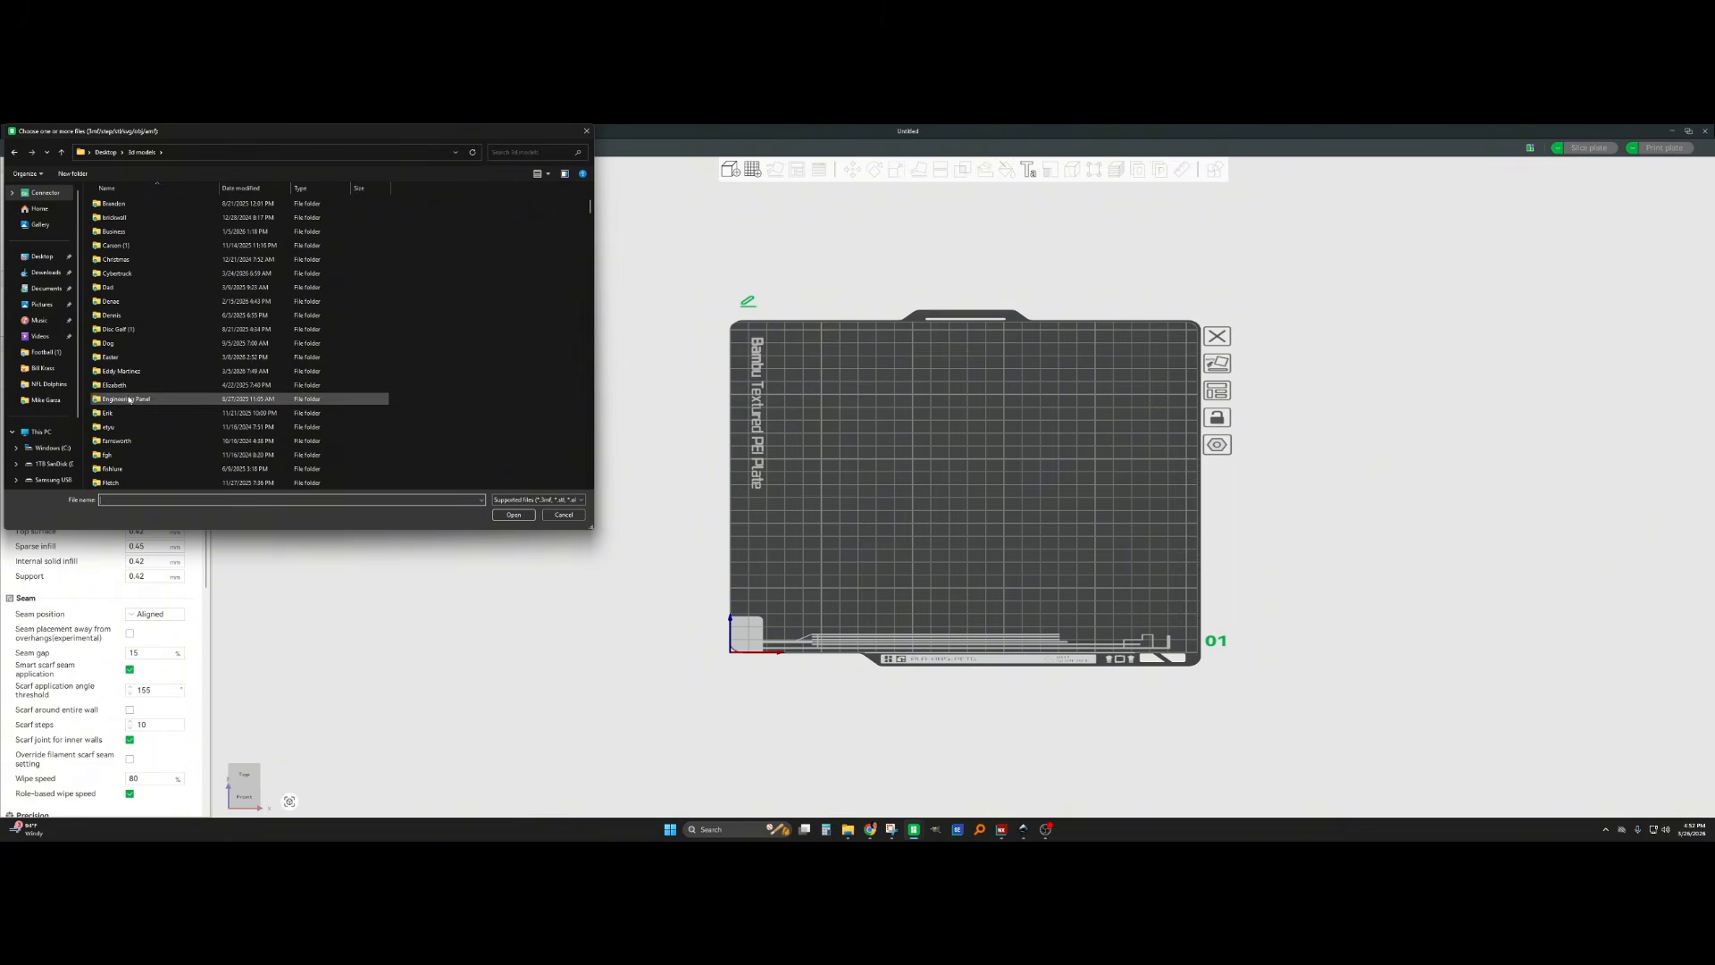
{"action": "scroll", "coordinate": [127, 452], "scroll_direction": "down", "scroll_amount": 1}
{"action": "double_click", "coordinate": [123, 471]}
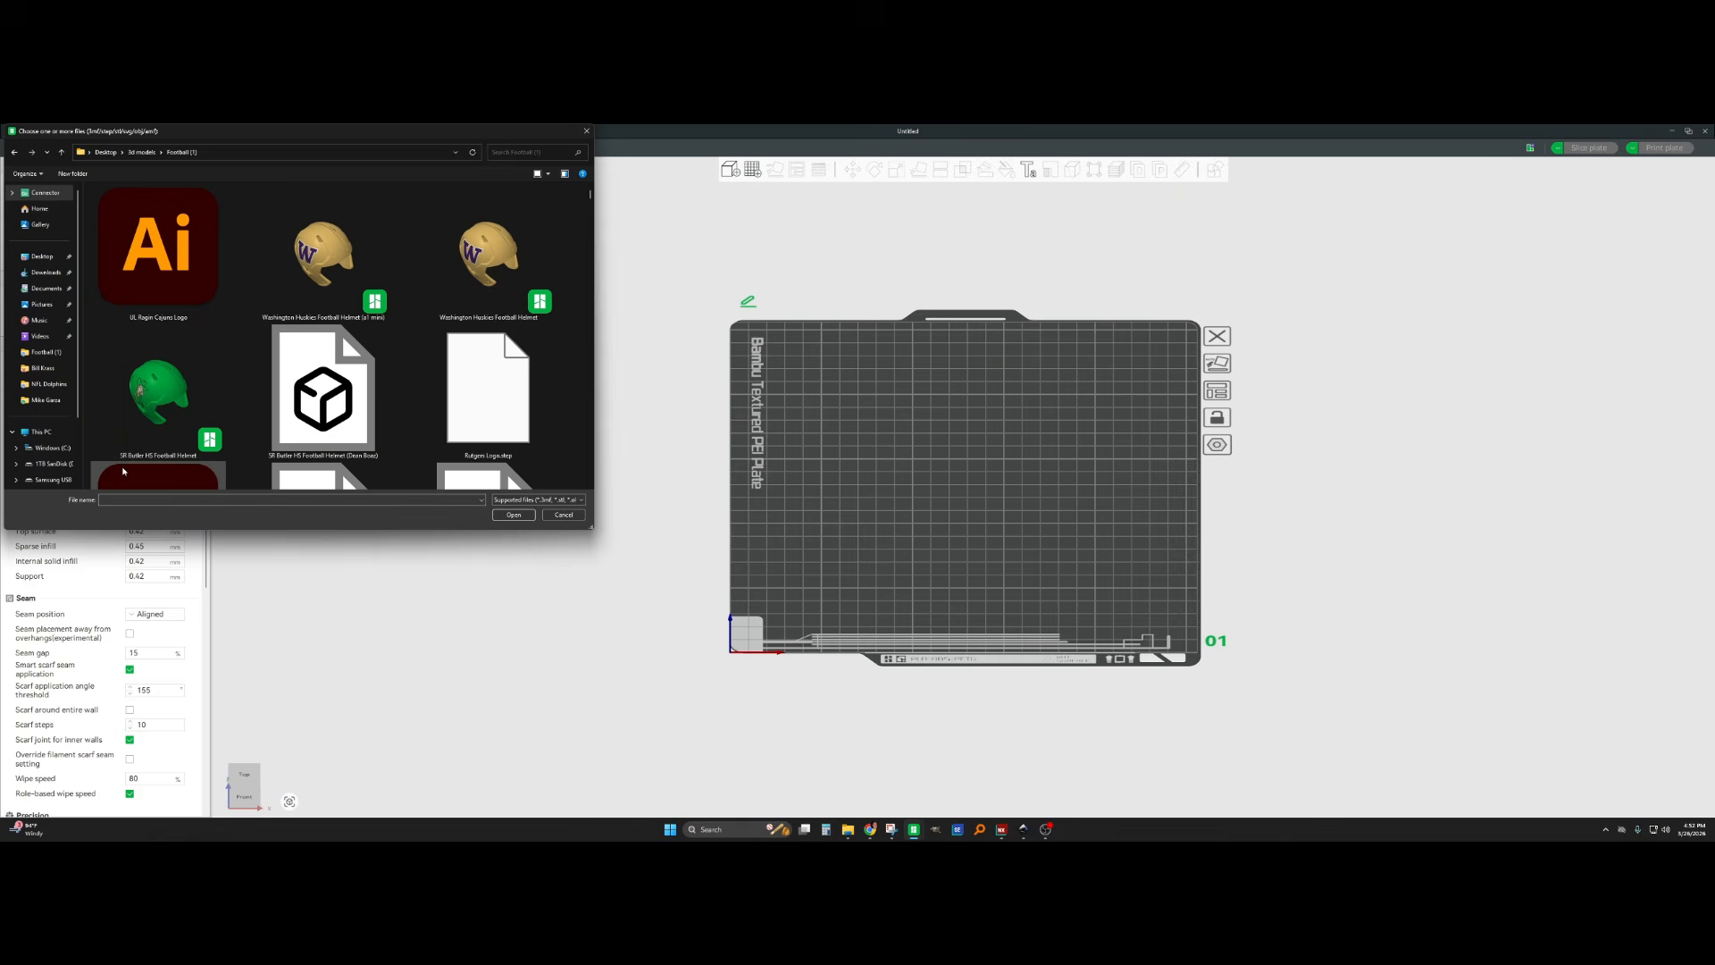
{"action": "left_click", "coordinate": [150, 263]}
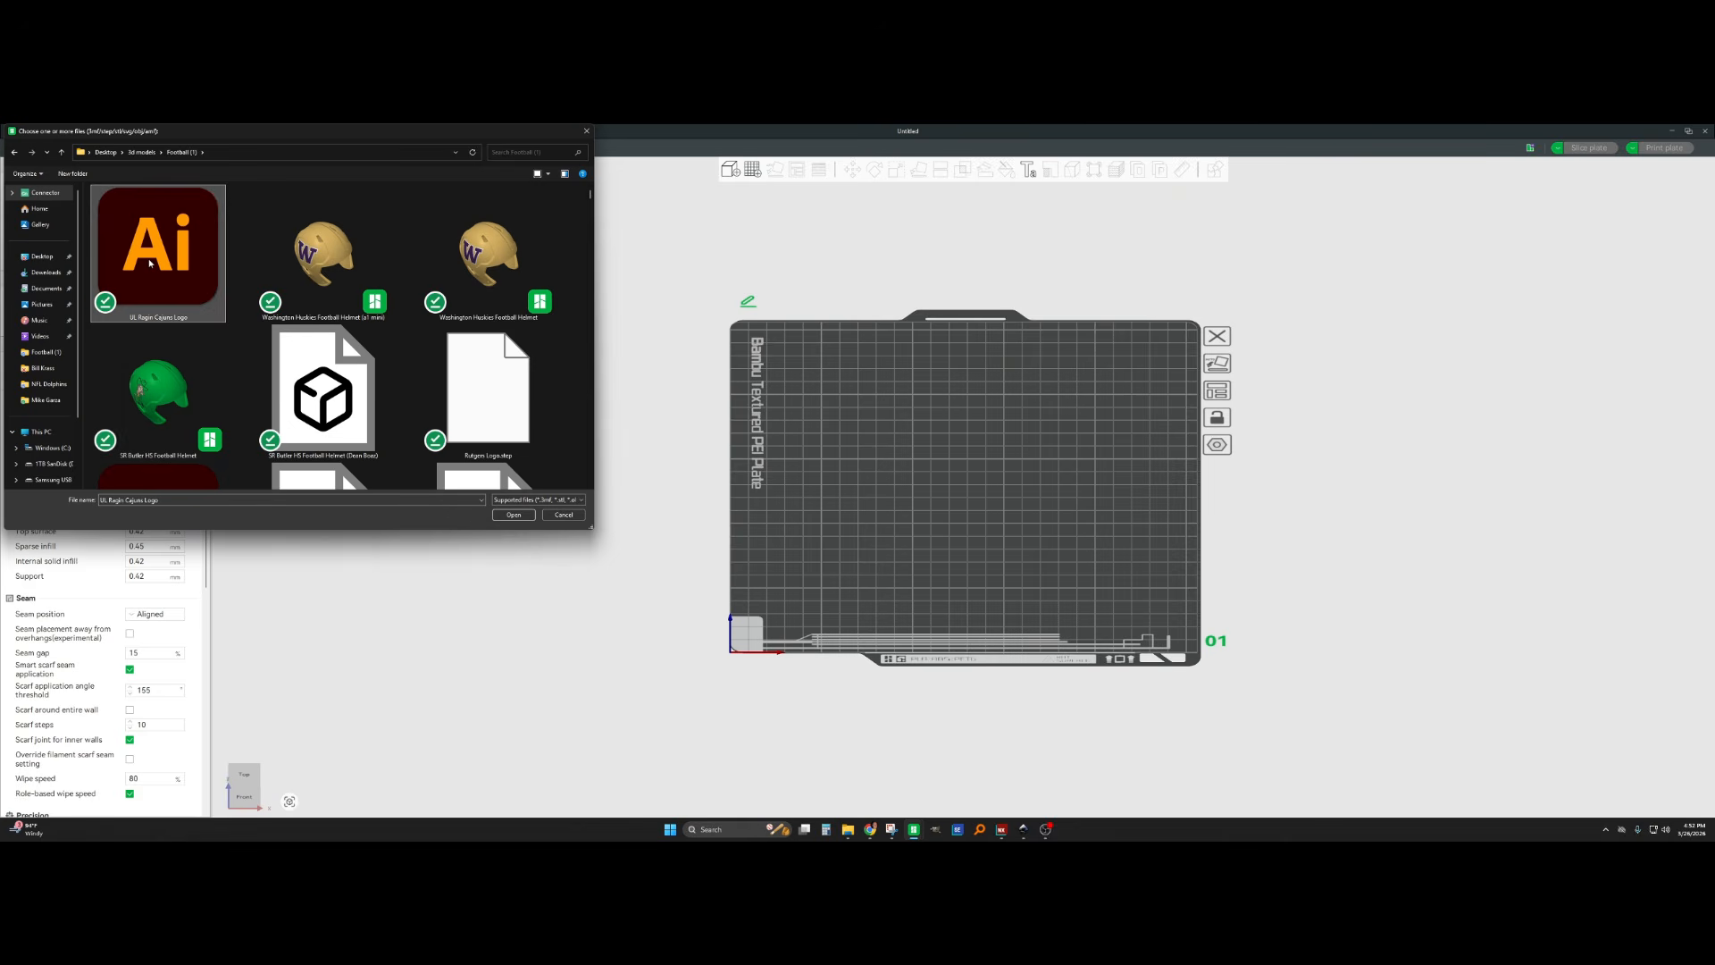
{"action": "left_click", "coordinate": [513, 515]}
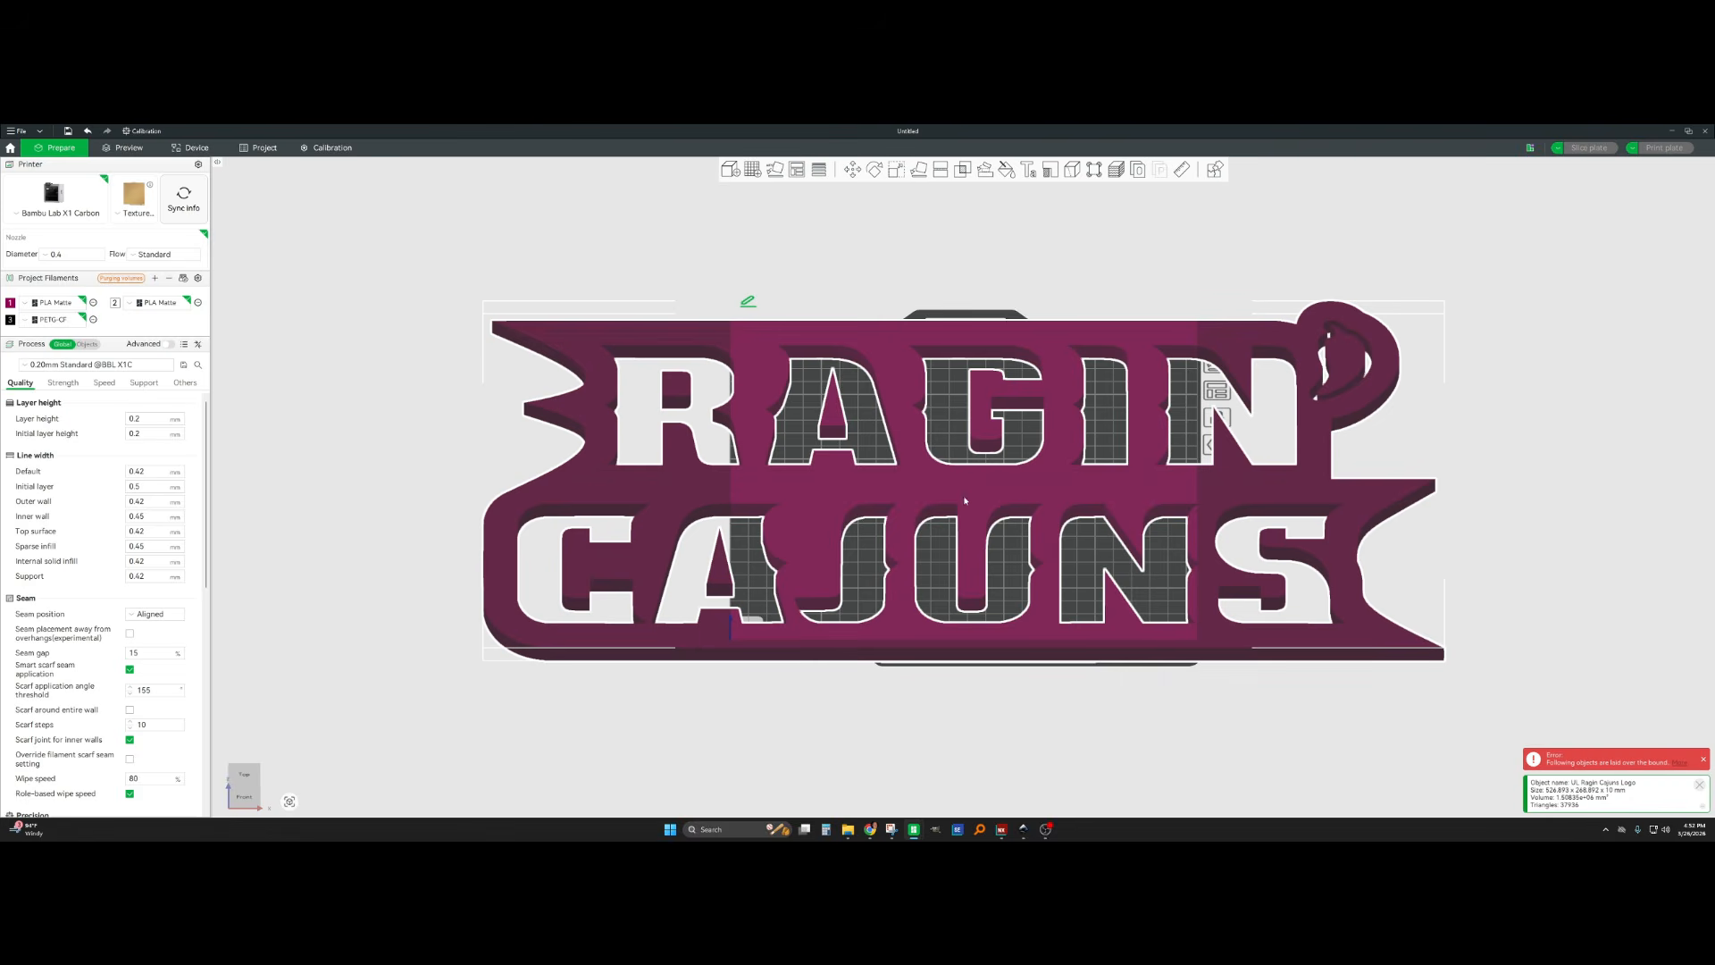
Scale the oversized logo down uniformly to about 175 mm wide so it fits on the build plate
{"action": "scroll", "coordinate": [876, 549], "scroll_direction": "down", "scroll_amount": 3}
{"action": "left_click_drag", "start_coordinate": [892, 548], "coordinate": [862, 514]}
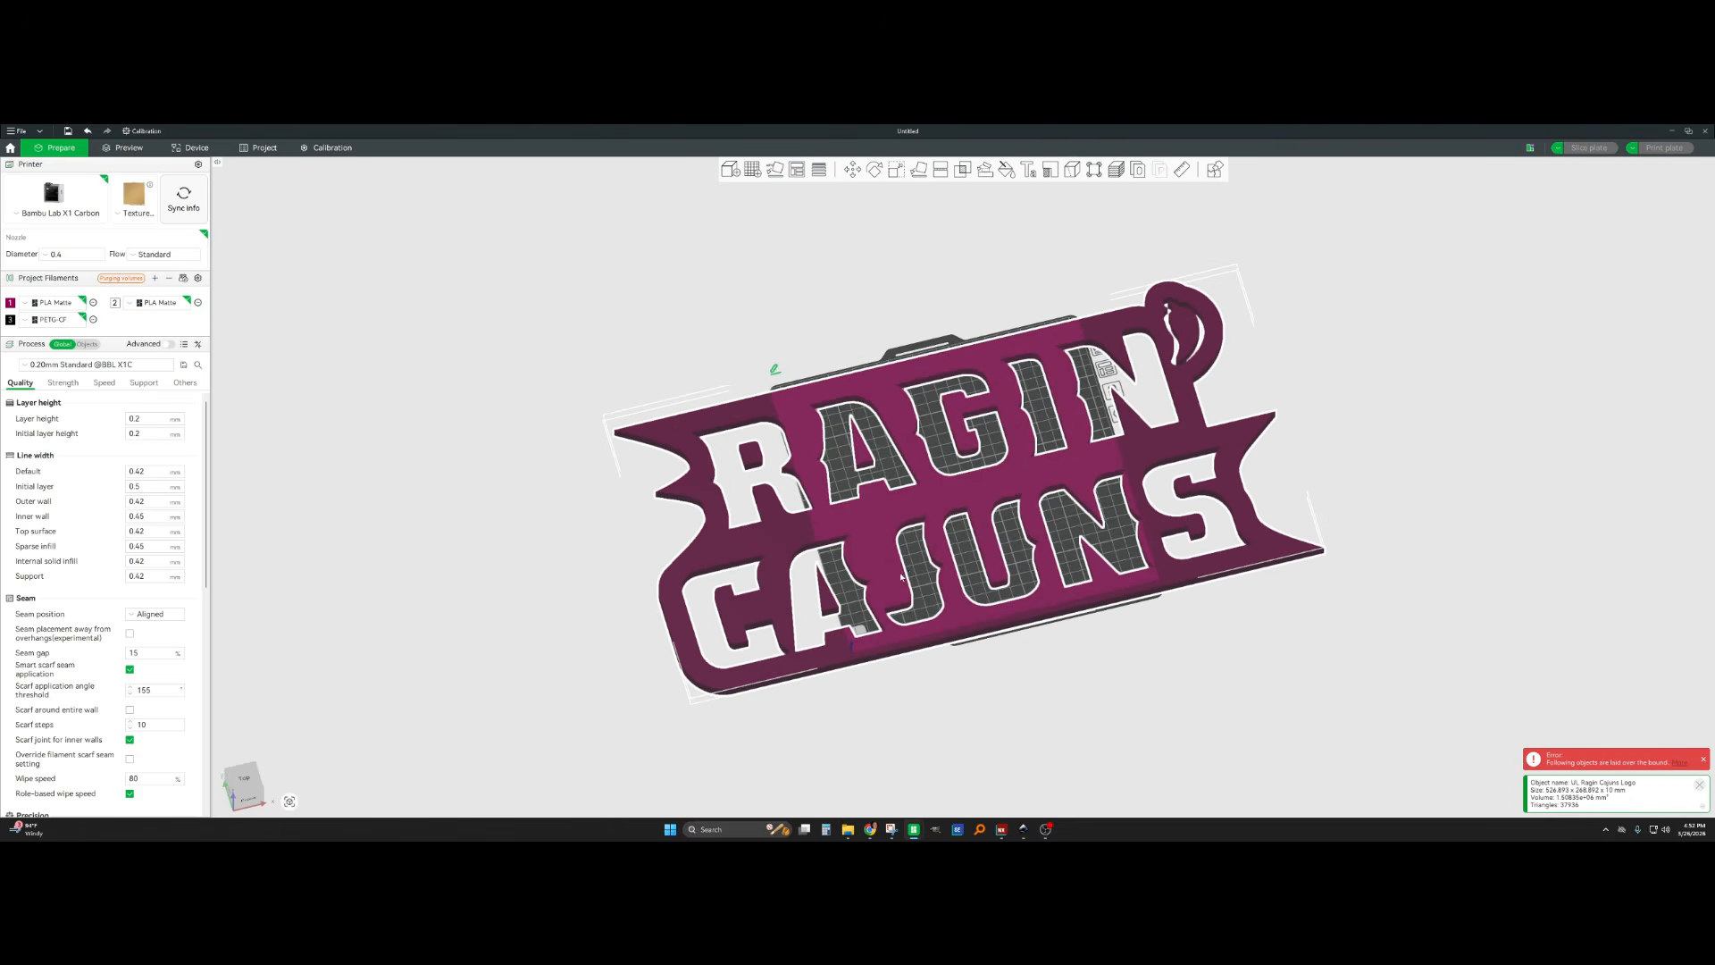
{"action": "scroll", "coordinate": [849, 491], "scroll_direction": "up", "scroll_amount": 5}
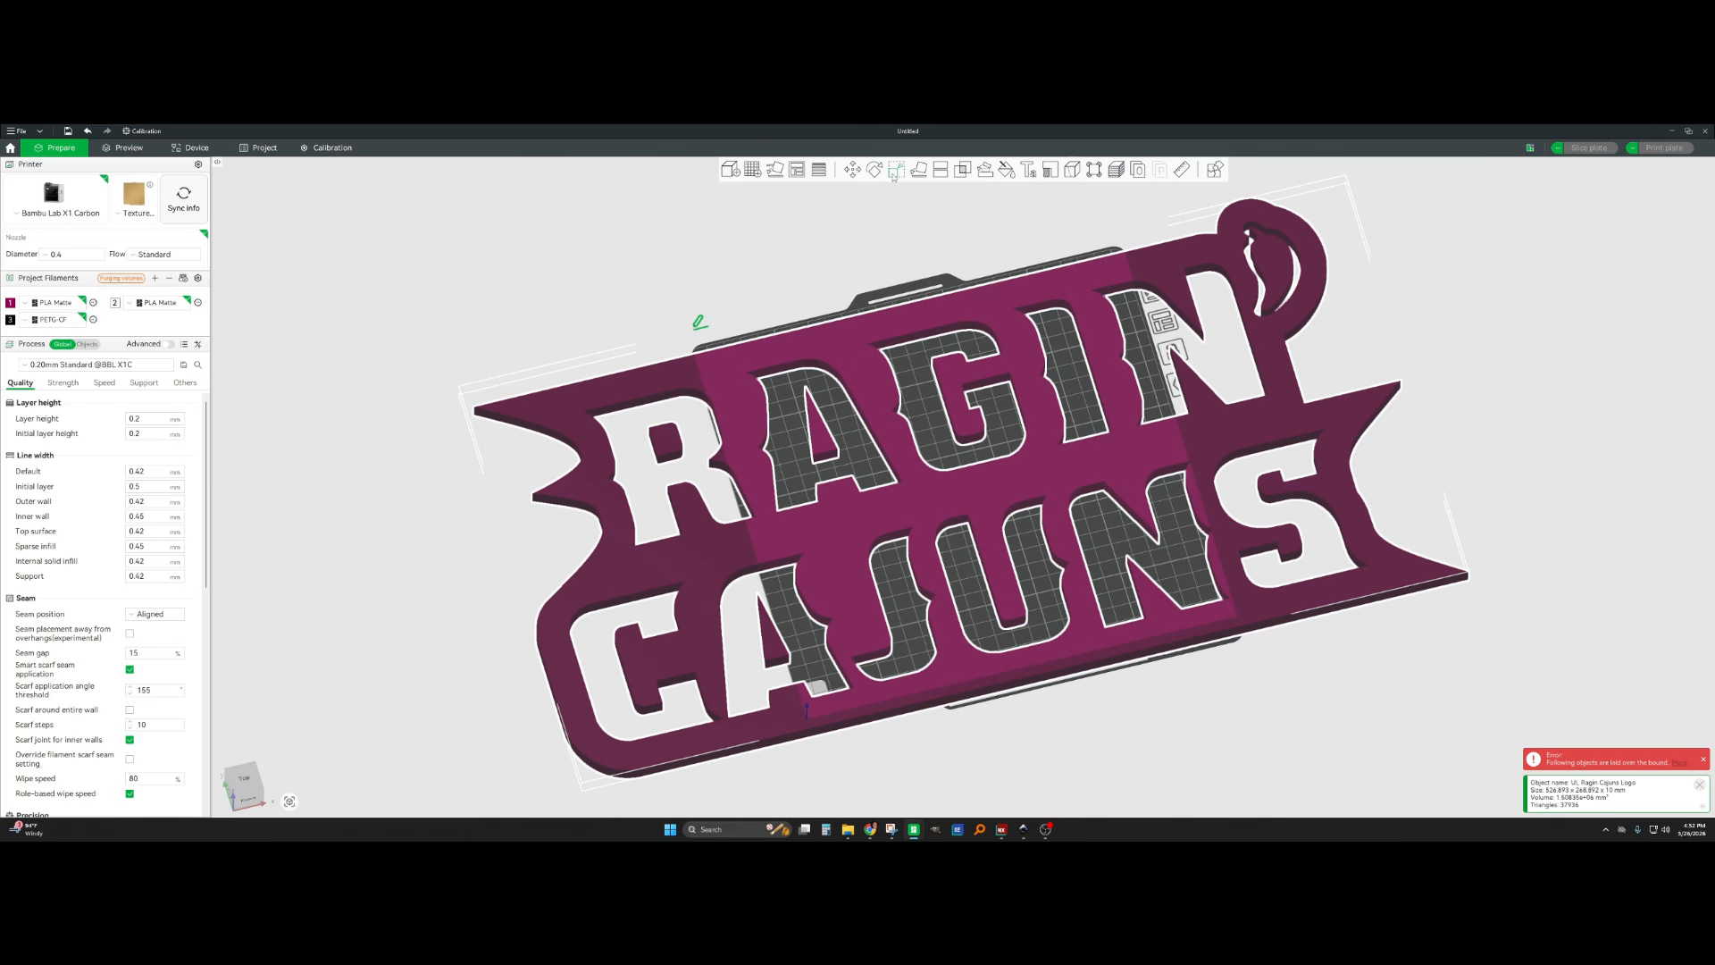
{"action": "left_click", "coordinate": [896, 169]}
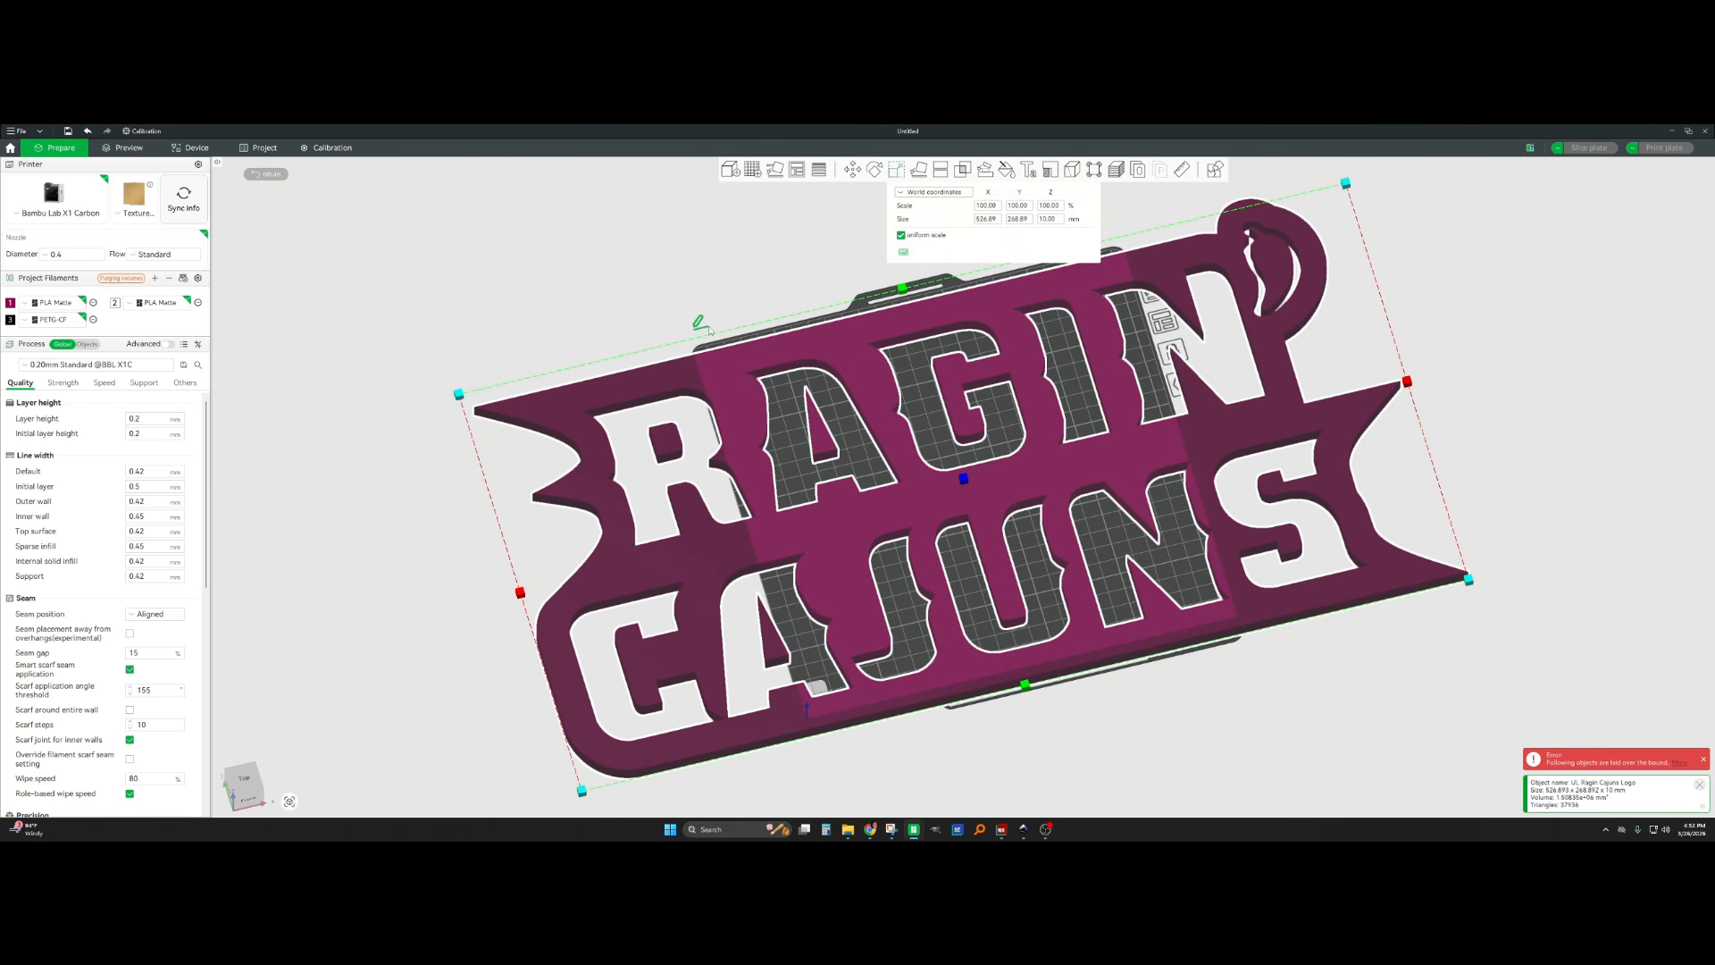
{"action": "left_click_drag", "start_coordinate": [449, 397], "coordinate": [990, 347]}
{"action": "left_click", "coordinate": [989, 347]}
{"action": "scroll", "coordinate": [989, 347], "scroll_direction": "up", "scroll_amount": 10}
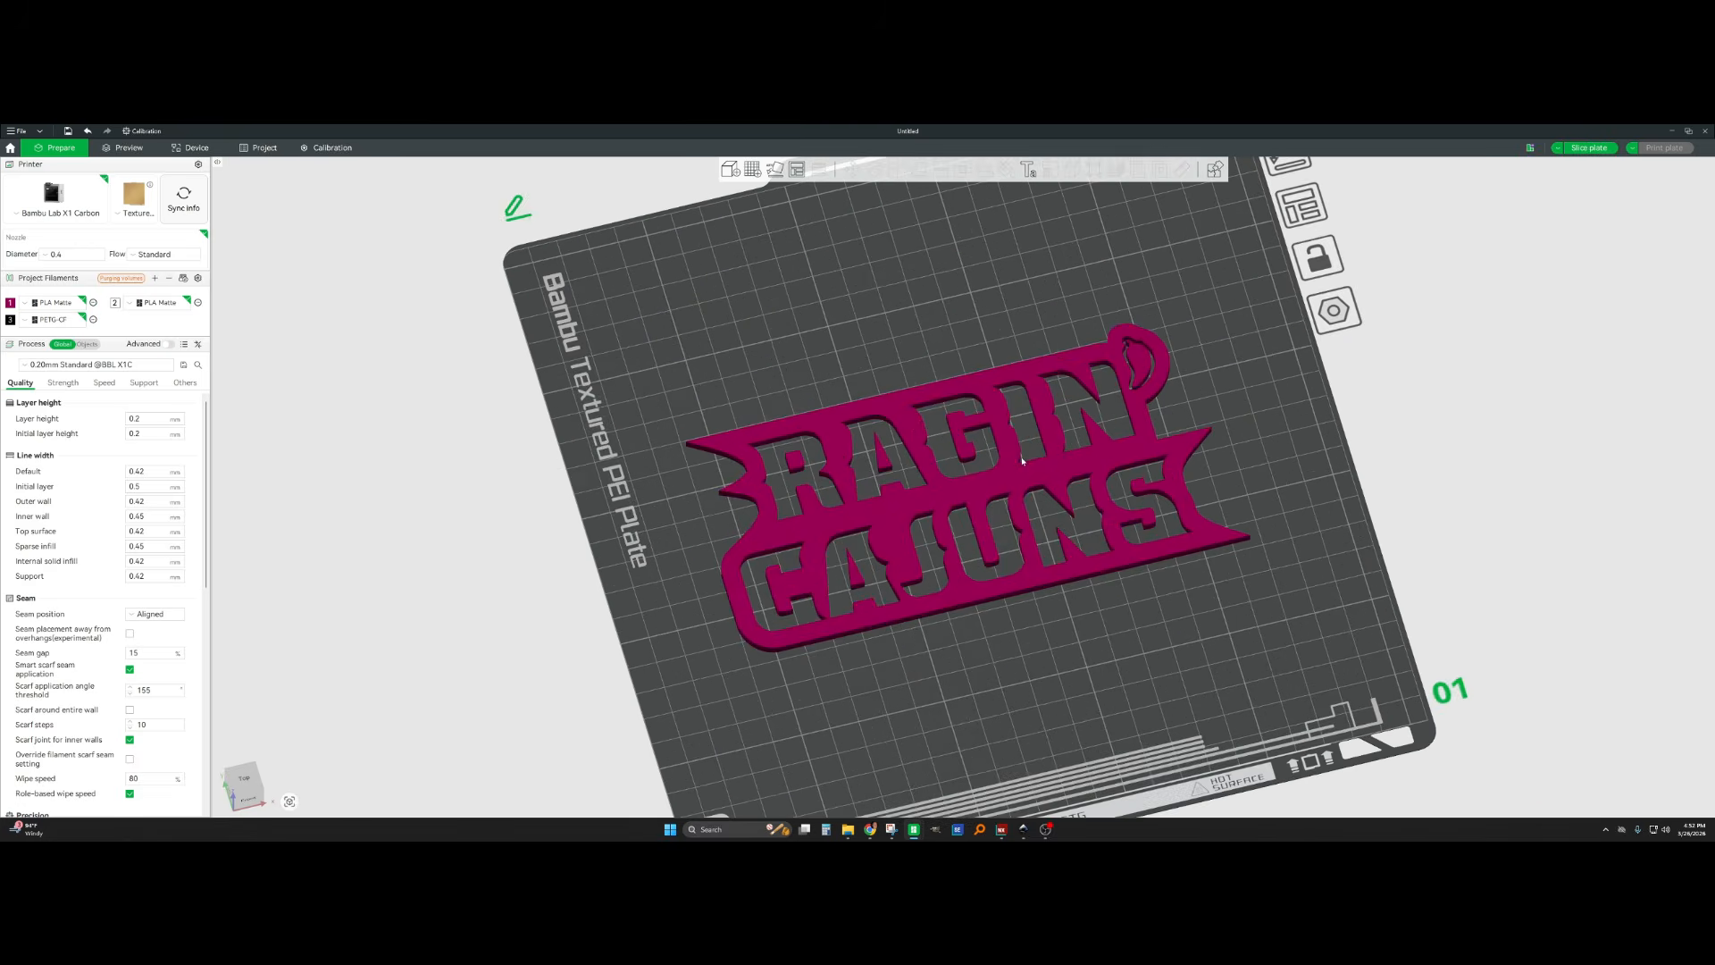
{"action": "scroll", "coordinate": [766, 387], "scroll_direction": "up", "scroll_amount": 10}
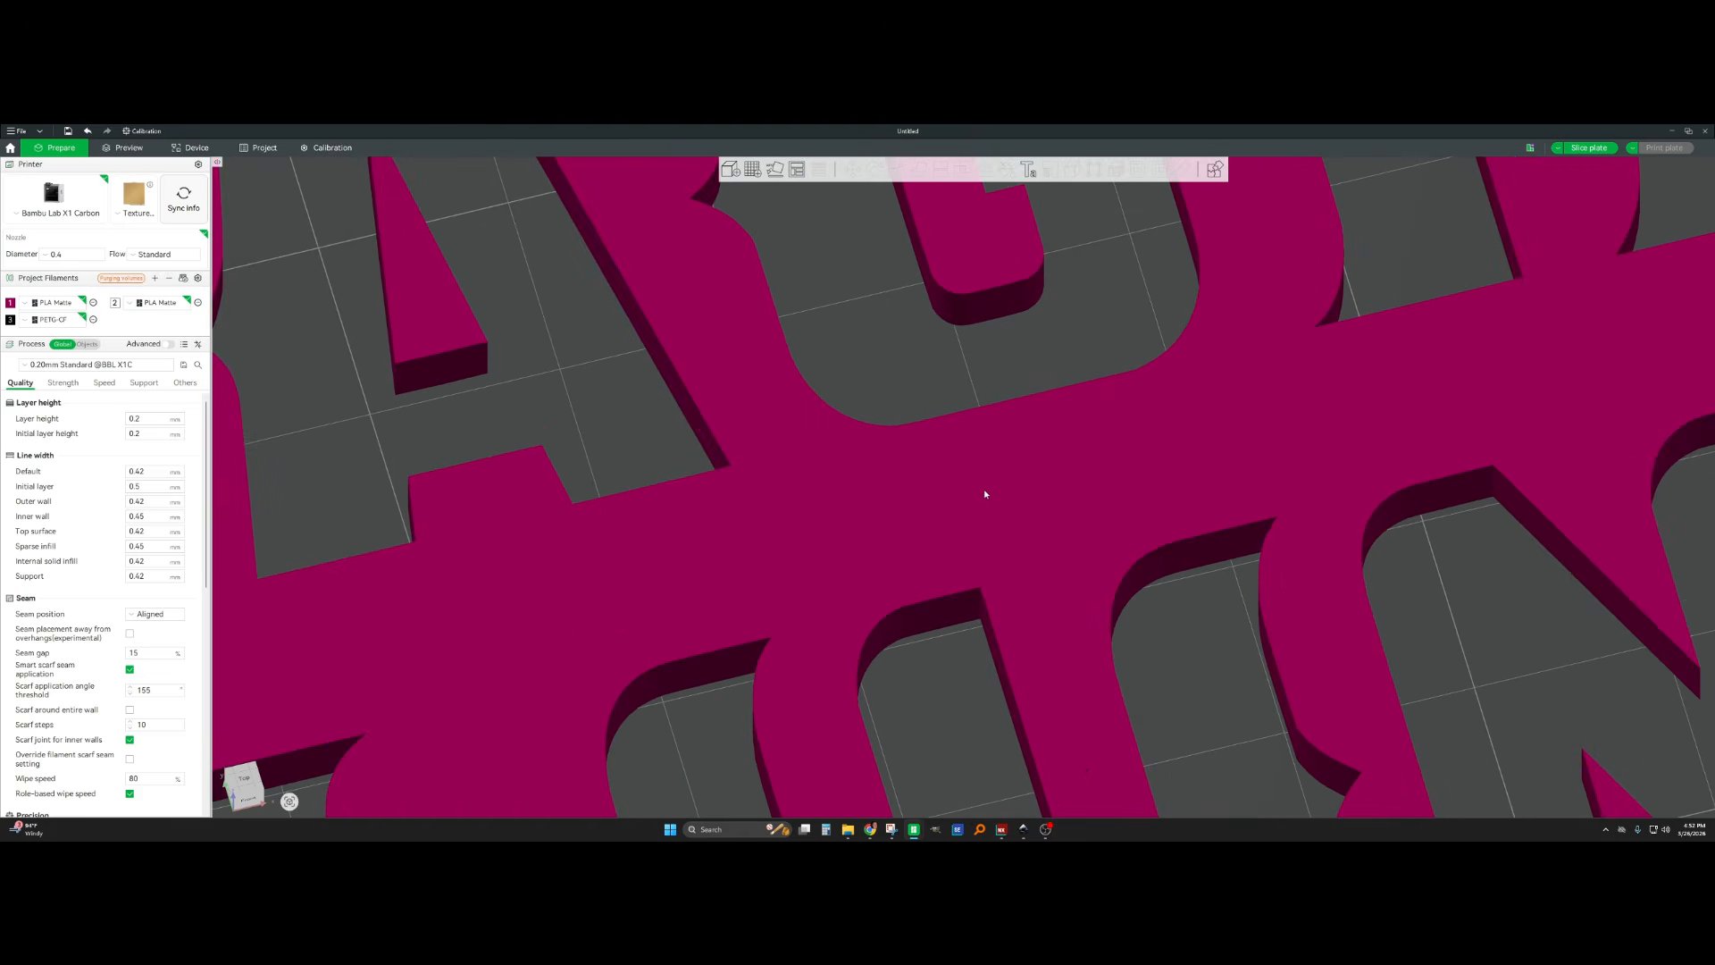
{"action": "scroll", "coordinate": [948, 489], "scroll_direction": "down", "scroll_amount": 10}
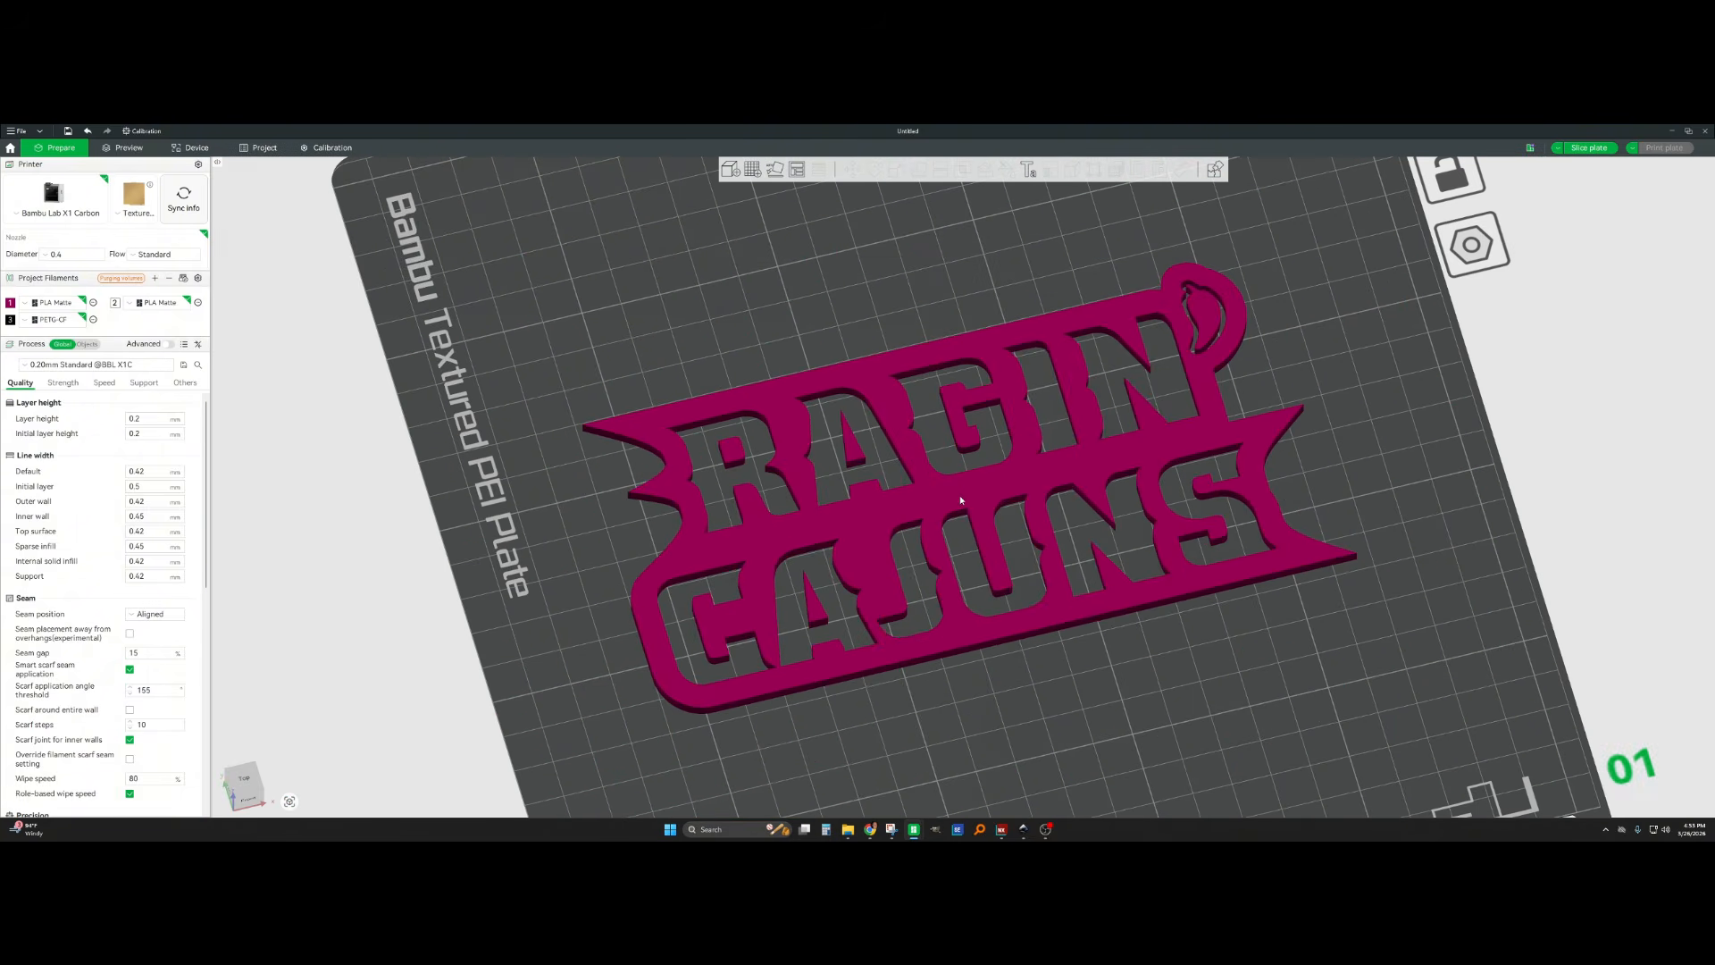
Show the logo's object list and select its three parts one at a time to check which shape each contains
{"action": "left_click", "coordinate": [980, 501]}
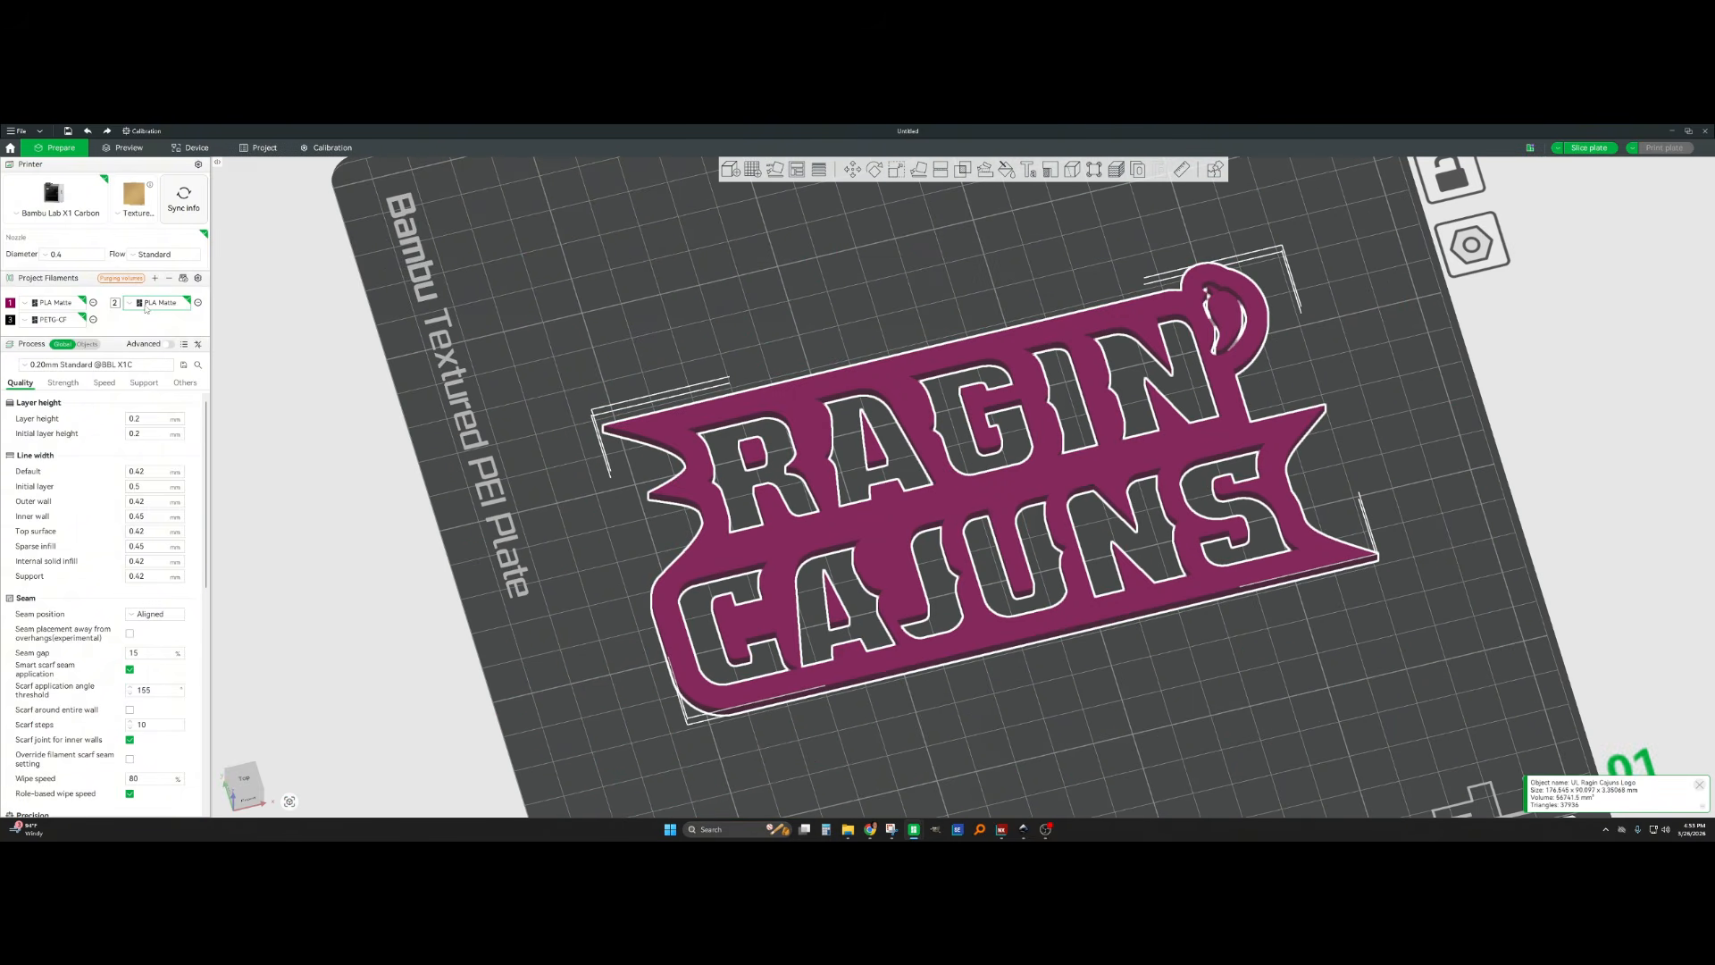
{"action": "left_click", "coordinate": [87, 344]}
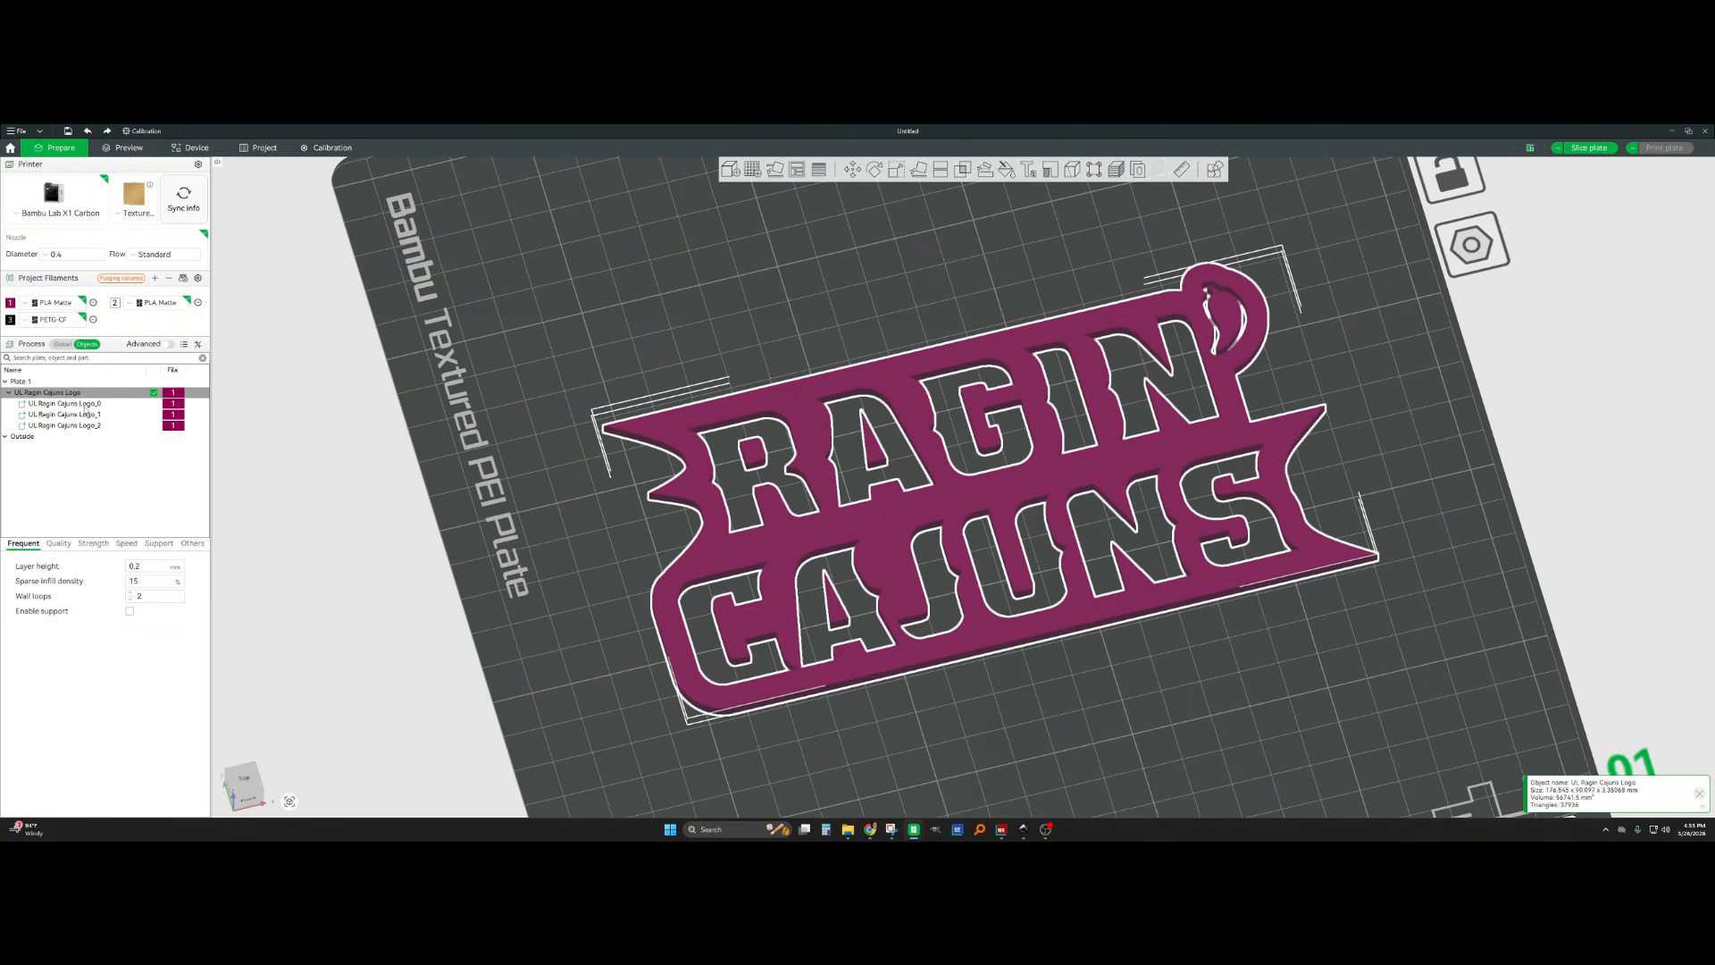
{"action": "left_click", "coordinate": [86, 414]}
{"action": "left_click", "coordinate": [81, 427]}
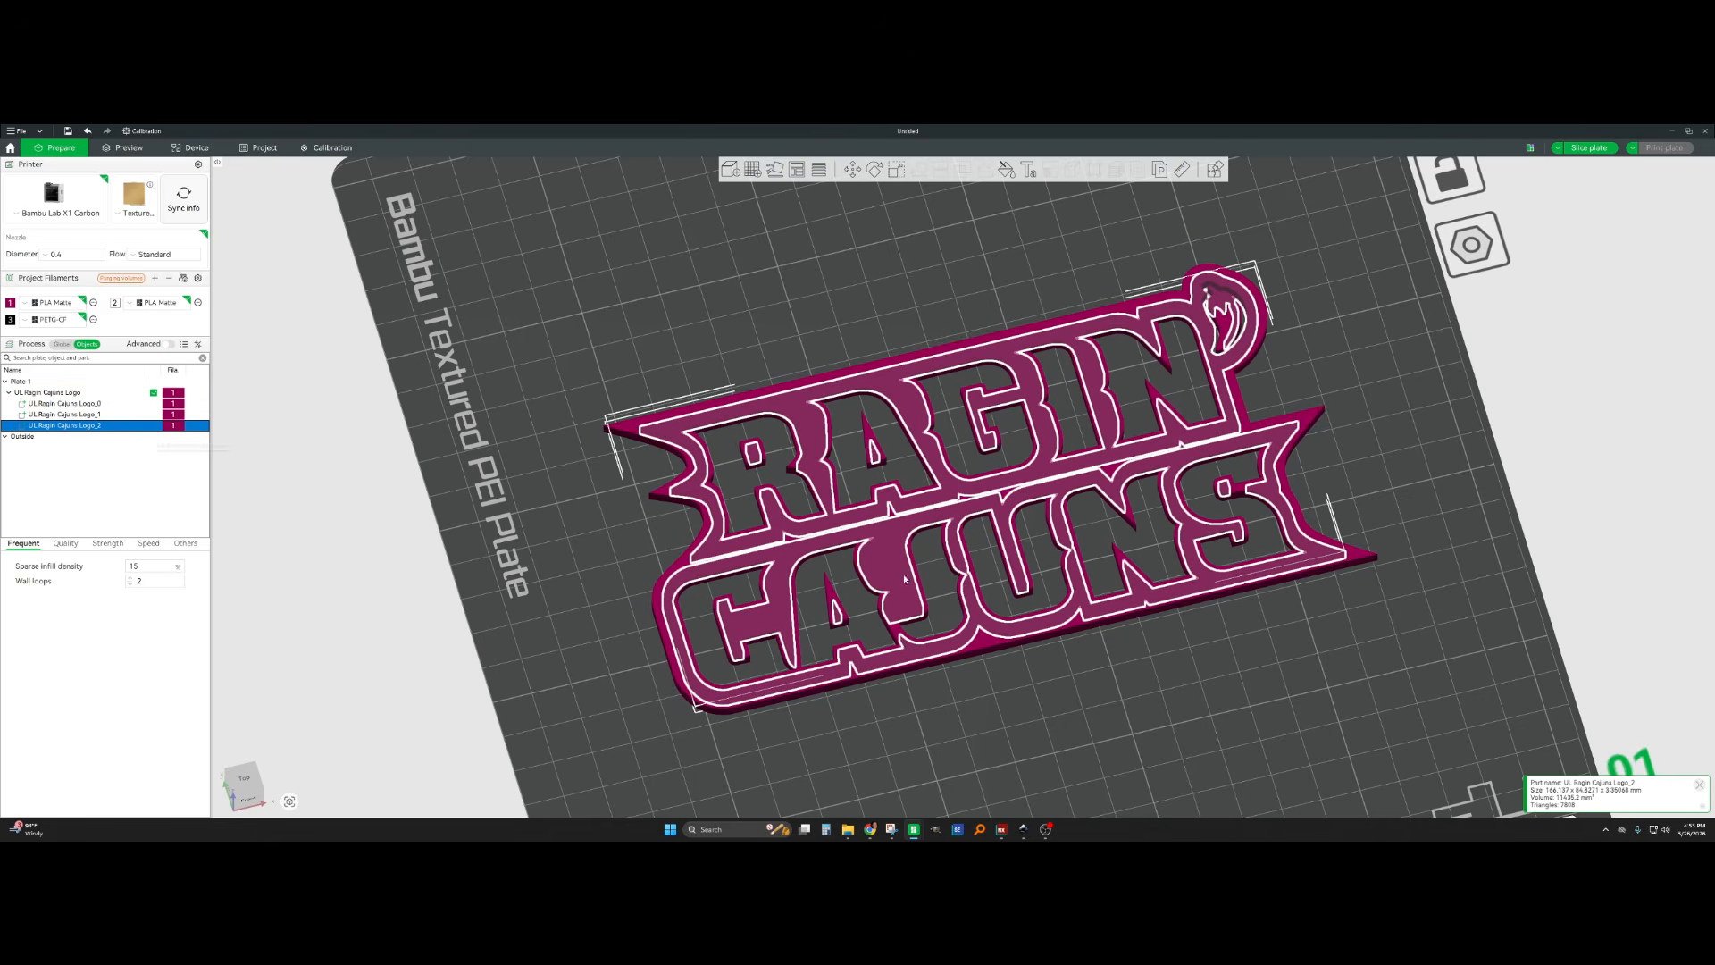
{"action": "left_click", "coordinate": [85, 414]}
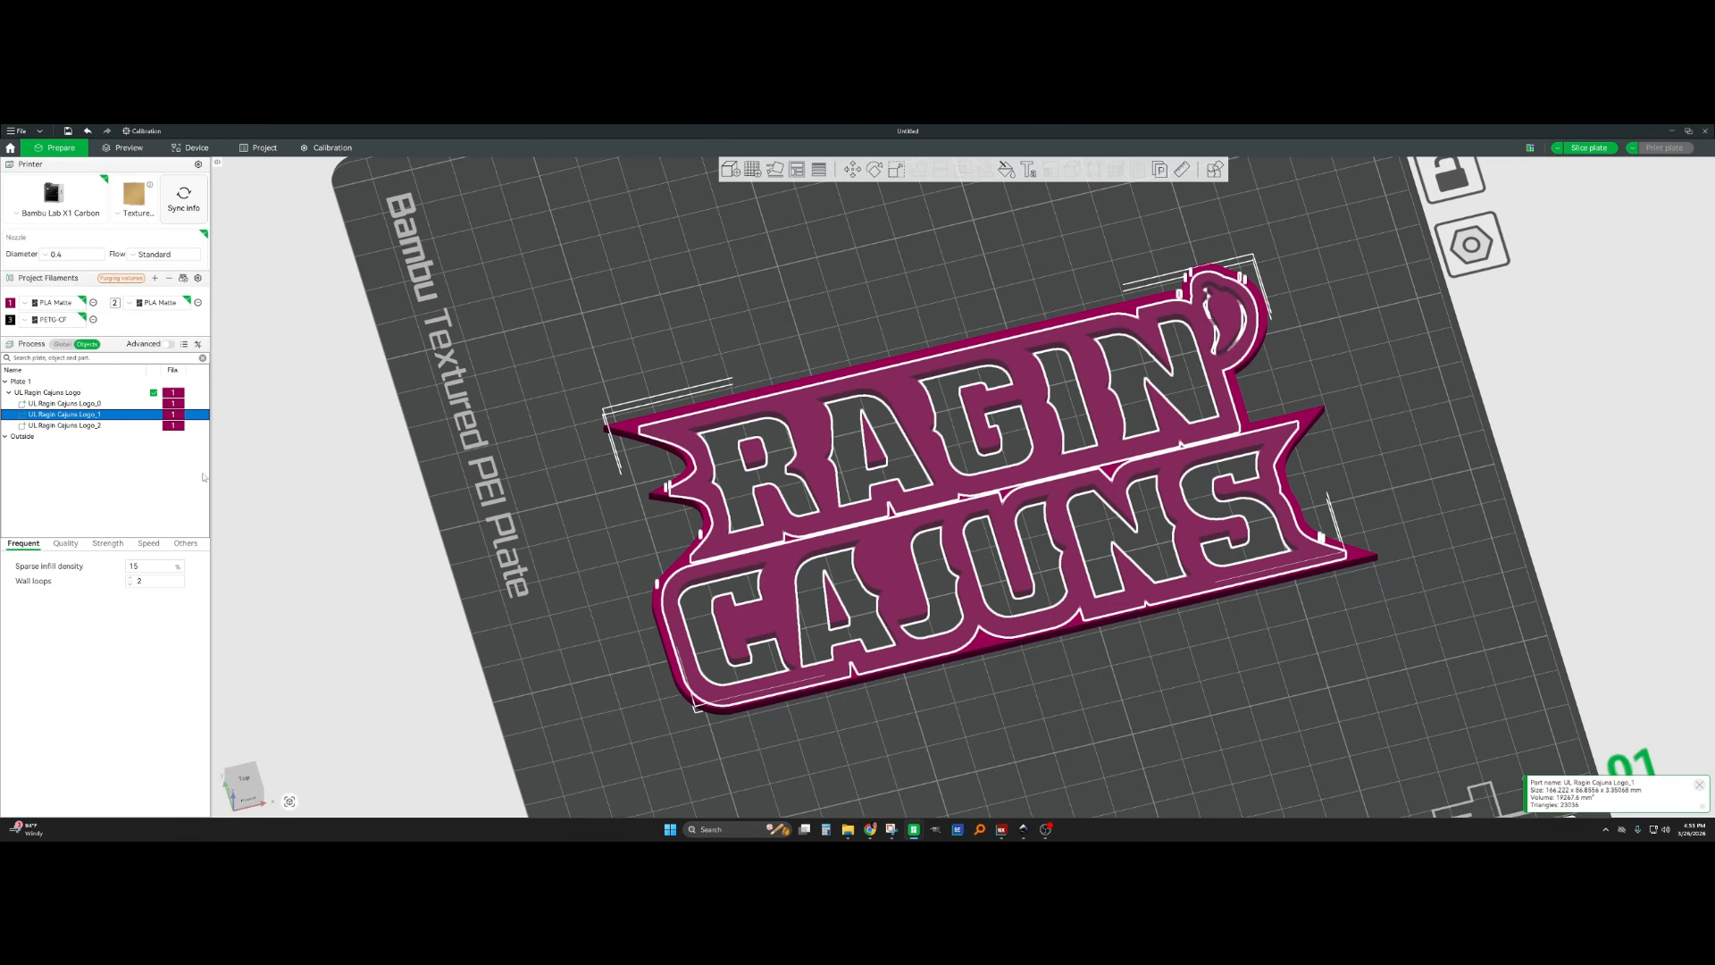
{"action": "left_click", "coordinate": [77, 403]}
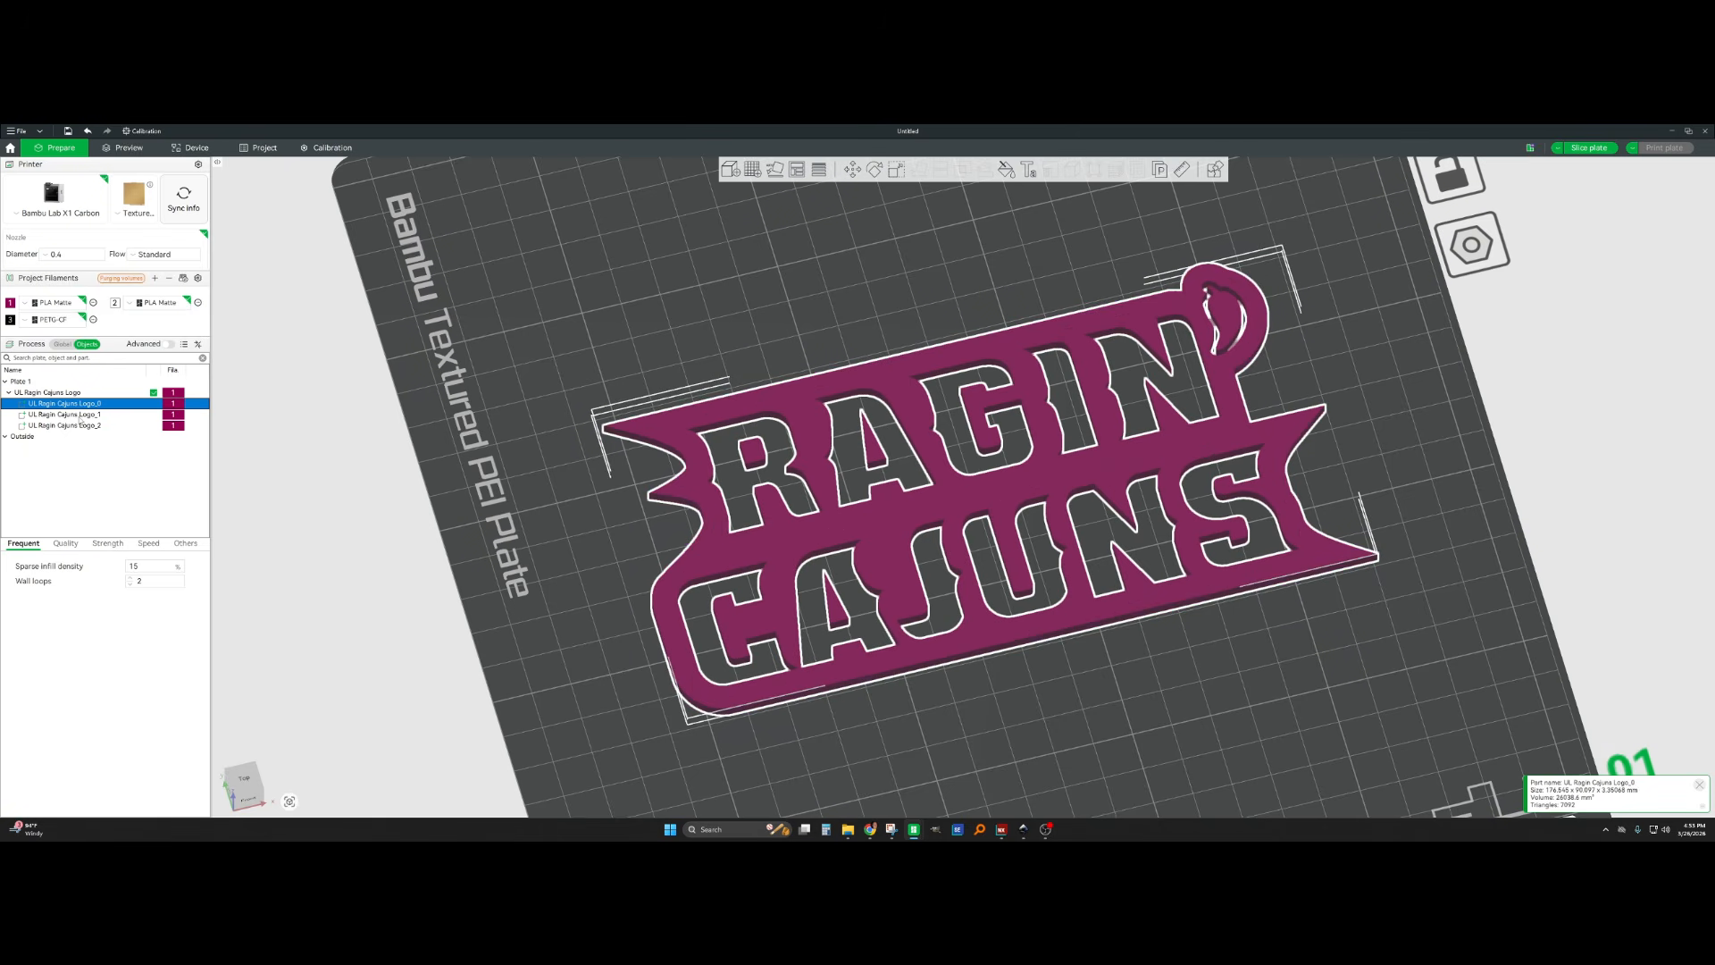
Move the outer logo part aside to examine the stray slivers around the pepper, and undo the move
{"action": "left_click_drag", "start_coordinate": [711, 506], "coordinate": [696, 548]}
{"action": "scroll", "coordinate": [1075, 349], "scroll_direction": "up", "scroll_amount": 6}
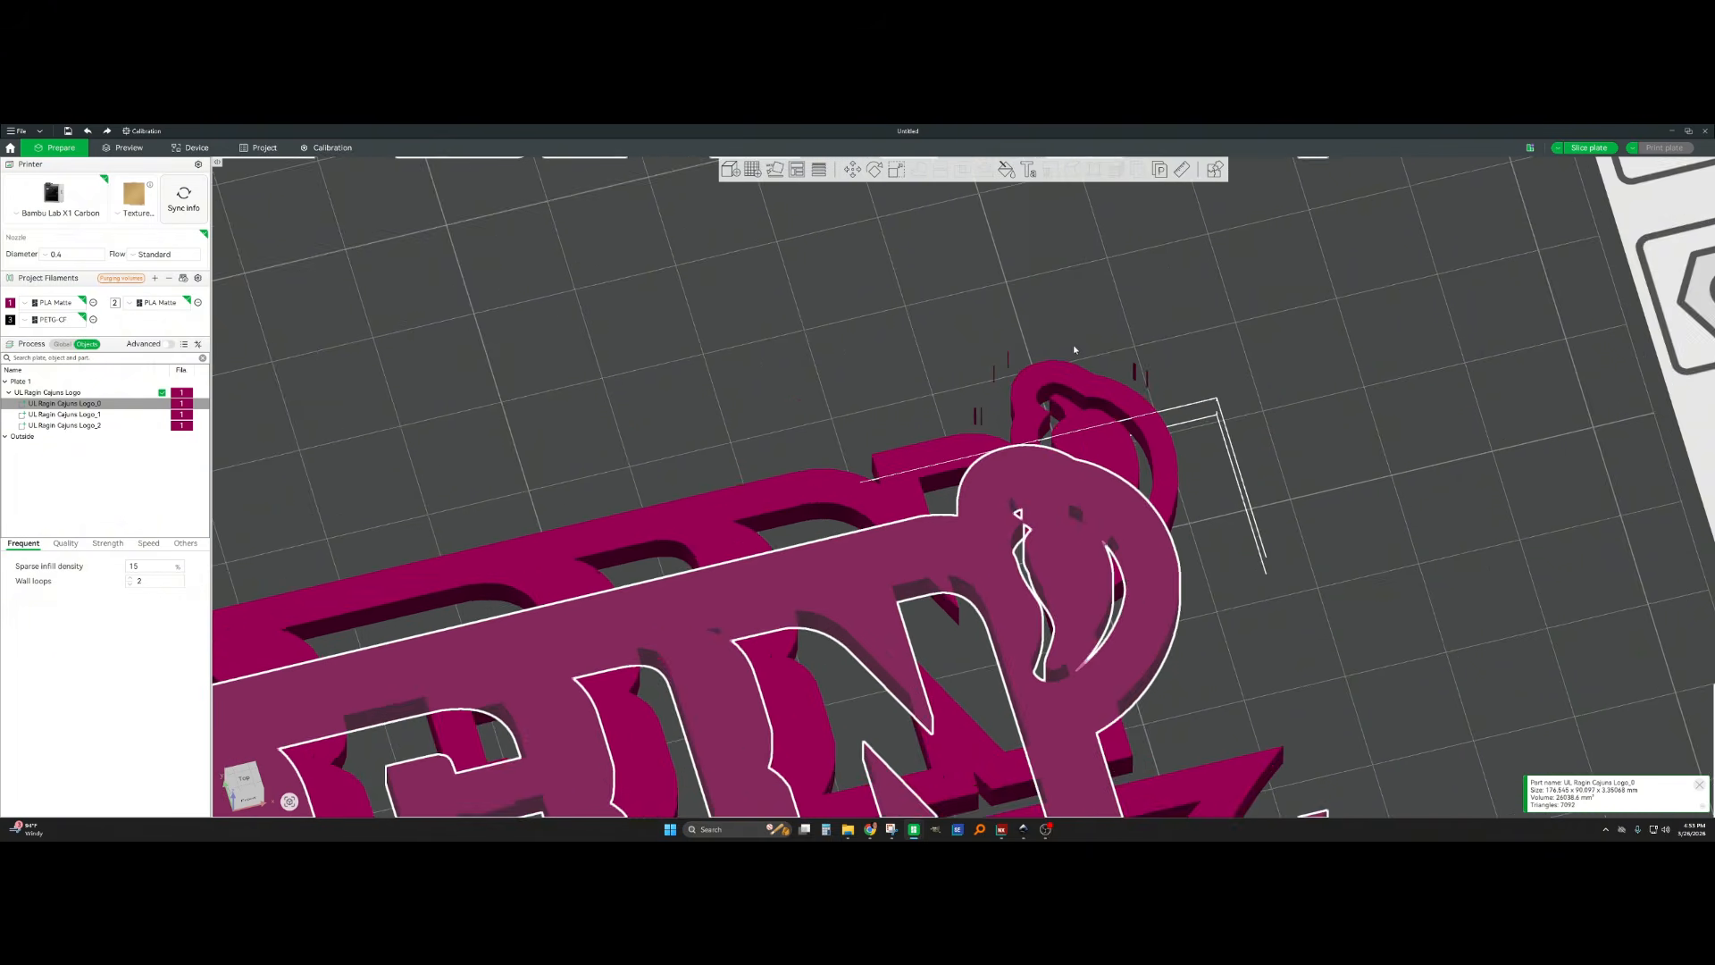
{"action": "scroll", "coordinate": [1074, 350], "scroll_direction": "up", "scroll_amount": 10}
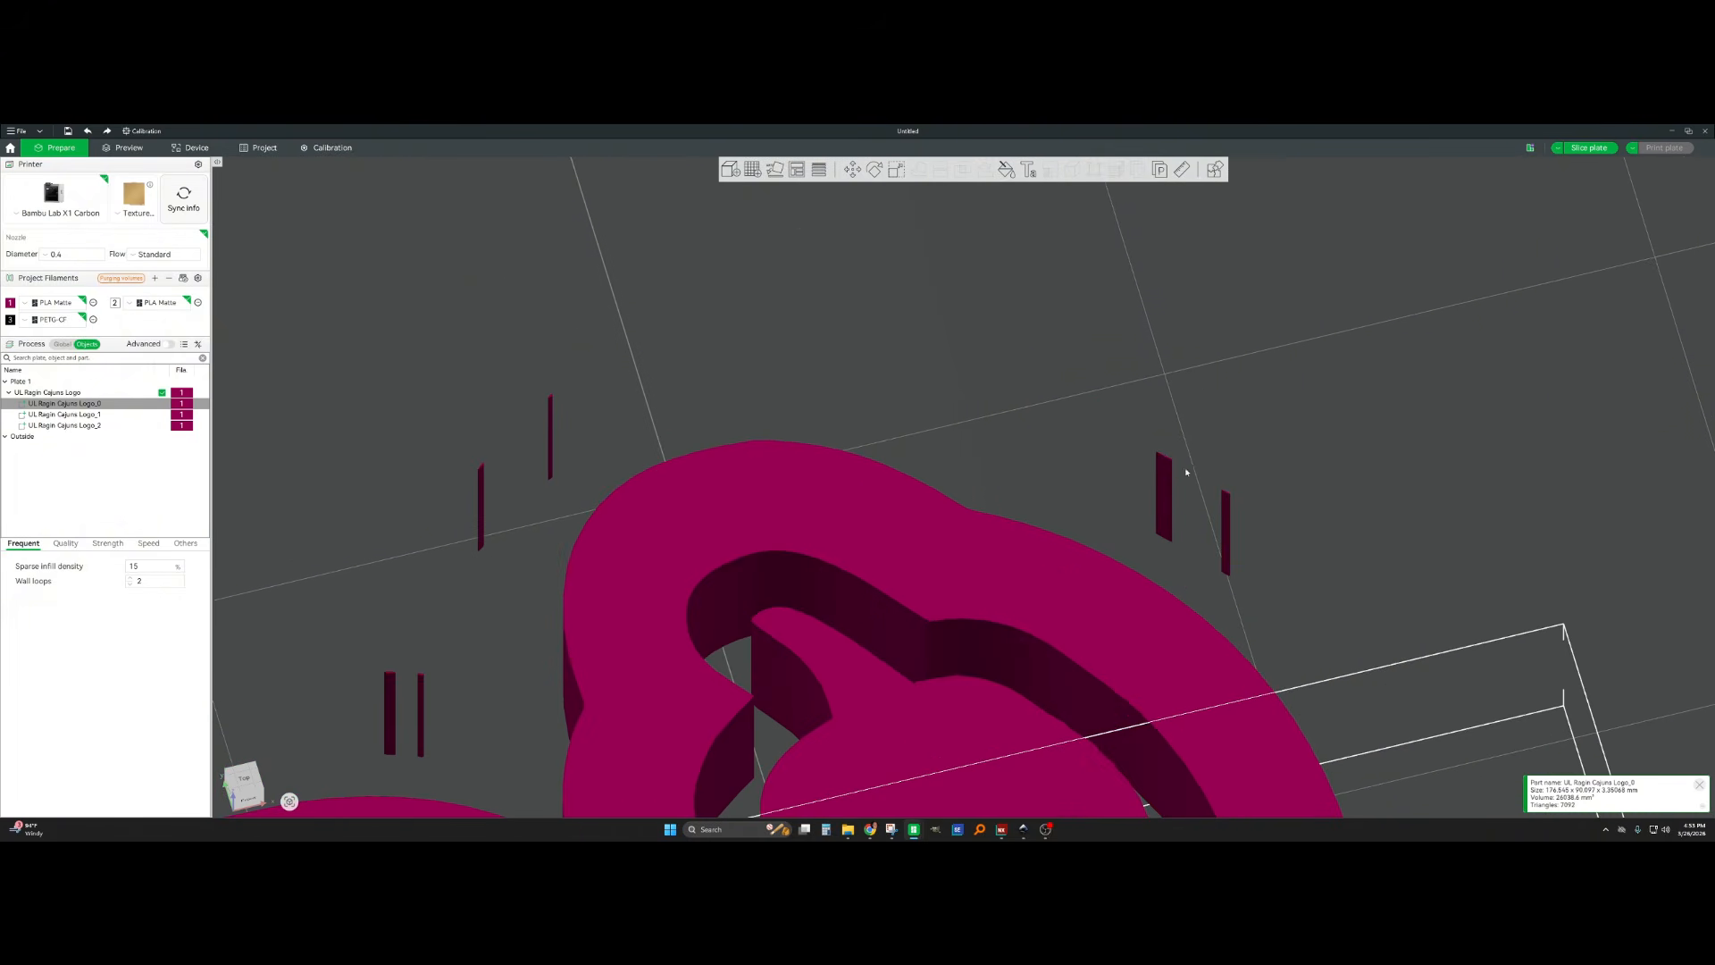
{"action": "left_click", "coordinate": [480, 483]}
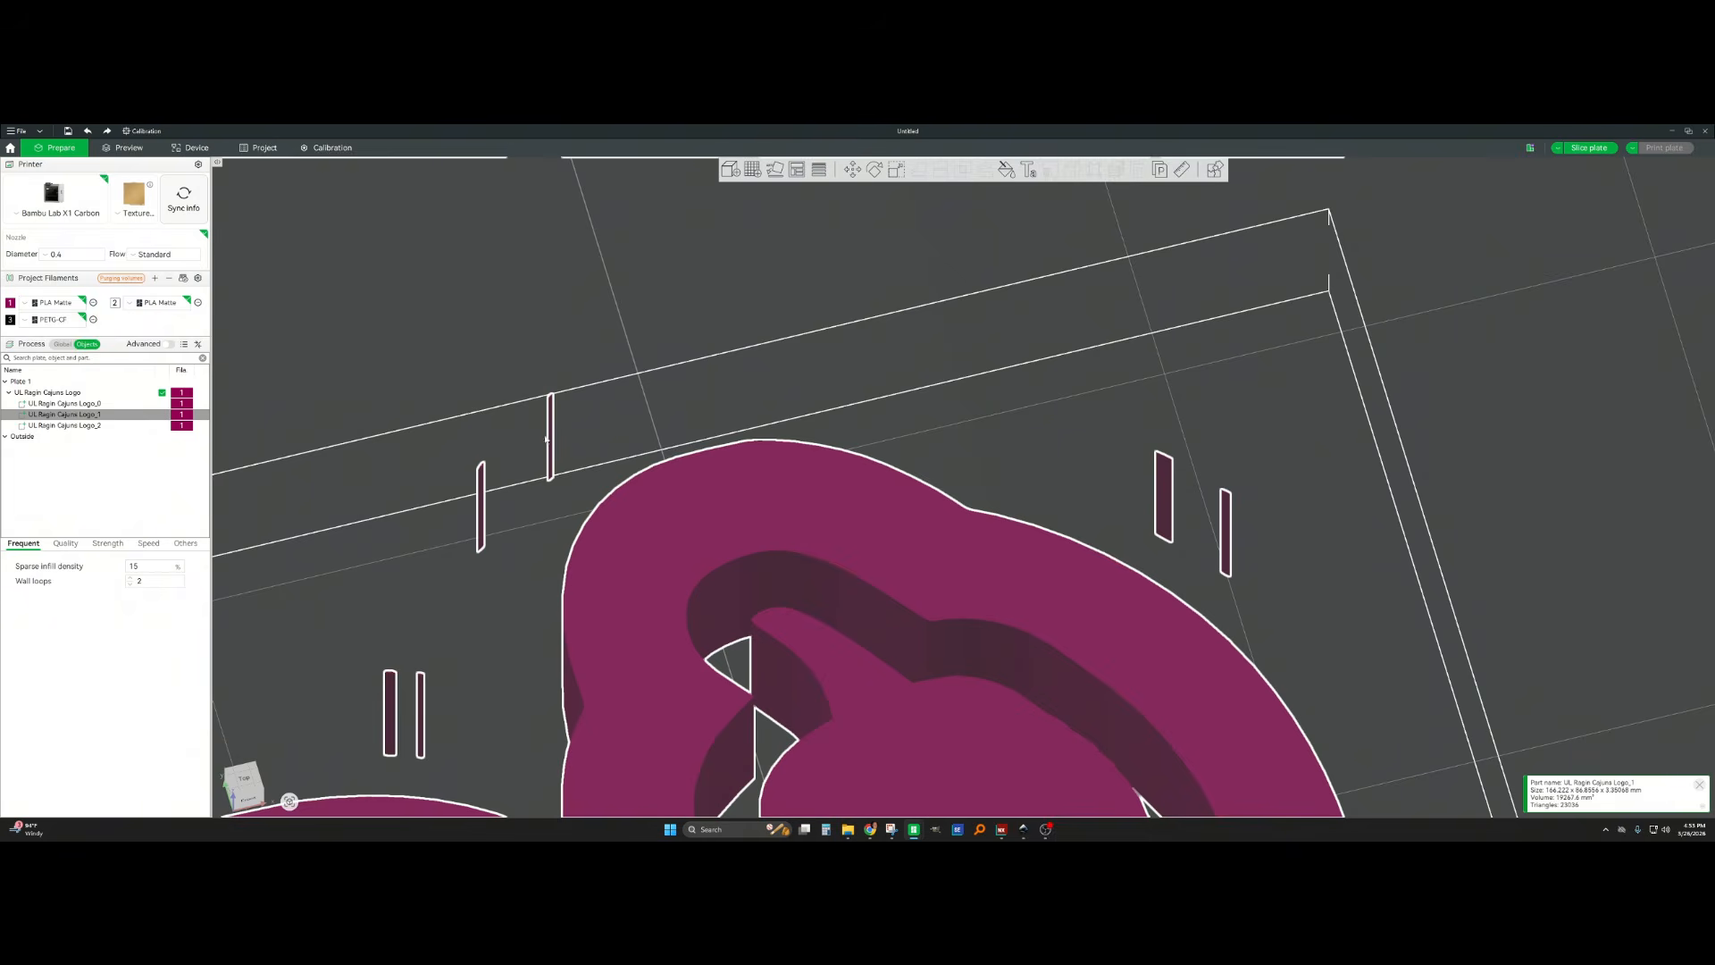
{"action": "right_click", "coordinate": [725, 490]}
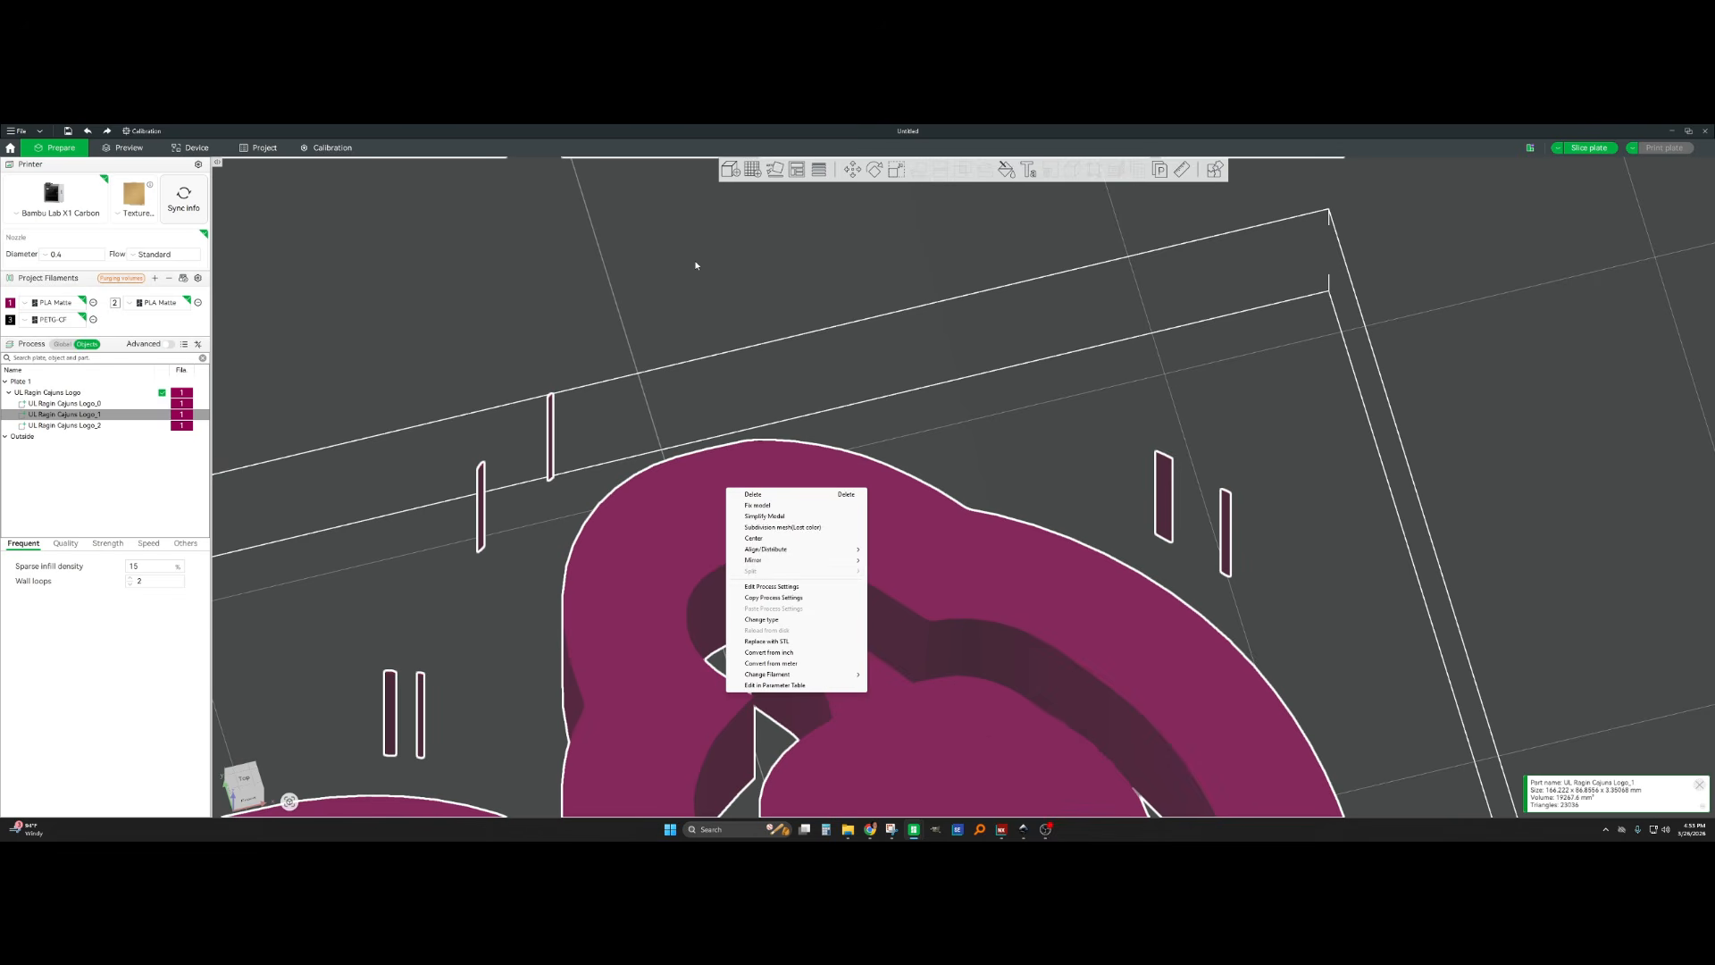
{"action": "left_click", "coordinate": [693, 310]}
{"action": "scroll", "coordinate": [938, 291], "scroll_direction": "down", "scroll_amount": 5}
{"action": "scroll", "coordinate": [1042, 399], "scroll_direction": "down", "scroll_amount": 5}
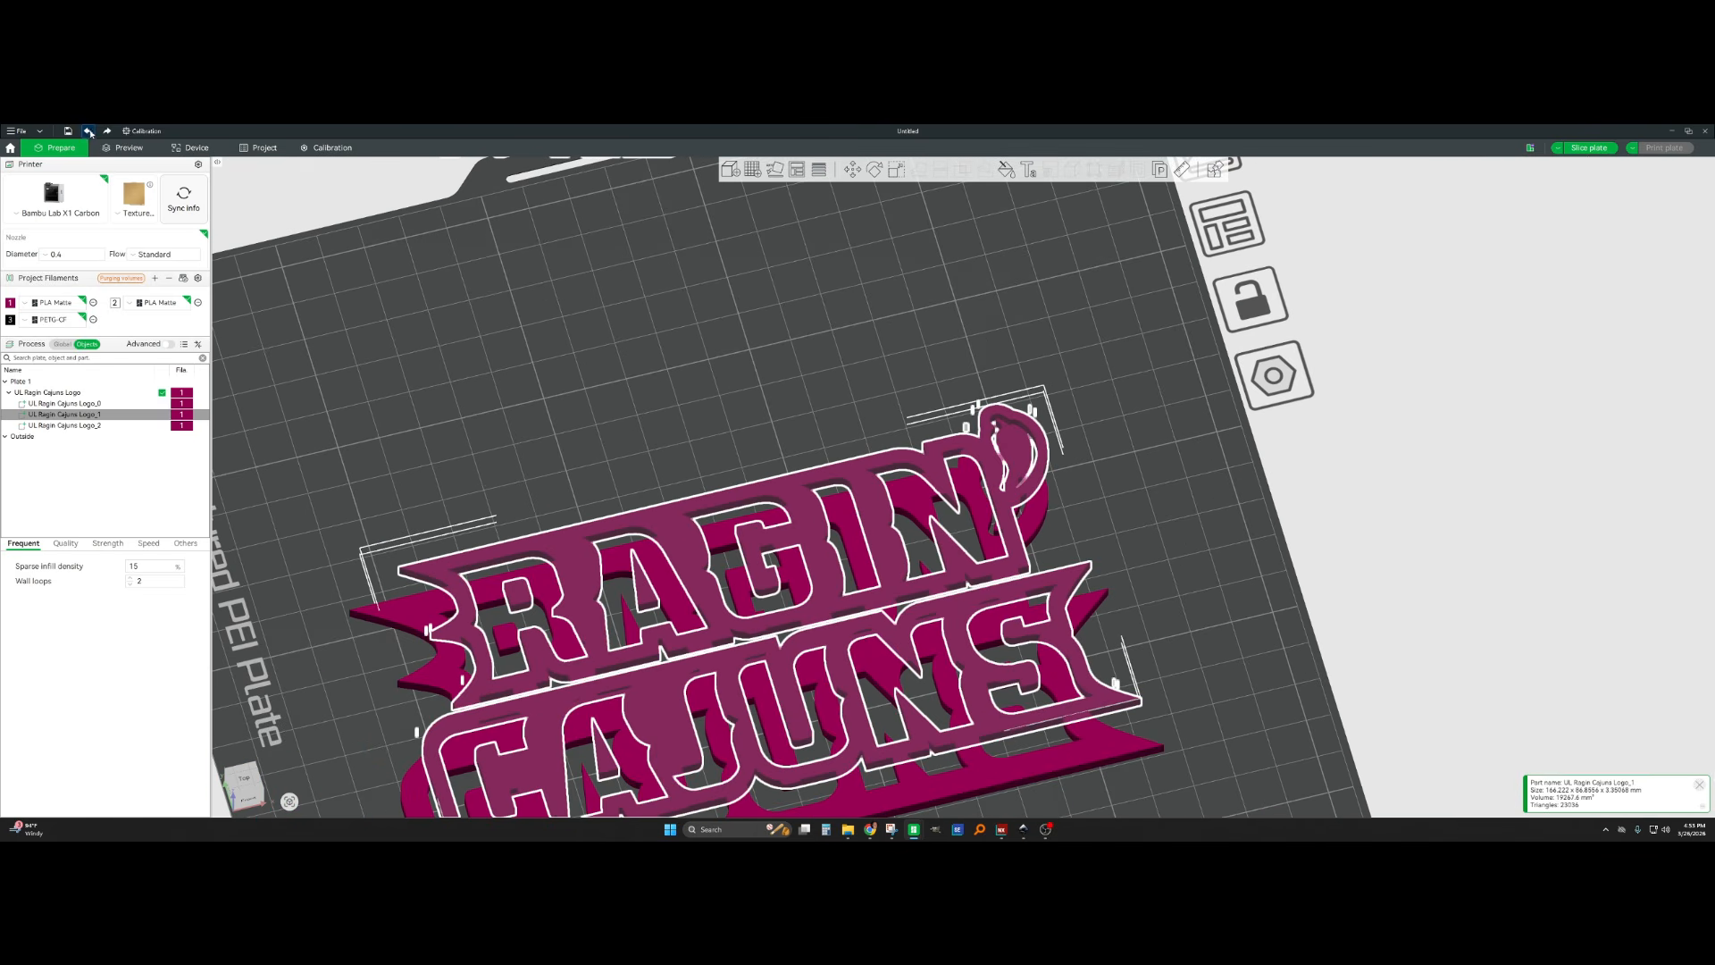
{"action": "left_click", "coordinate": [87, 131]}
{"action": "scroll", "coordinate": [804, 380], "scroll_direction": "down", "scroll_amount": 3}
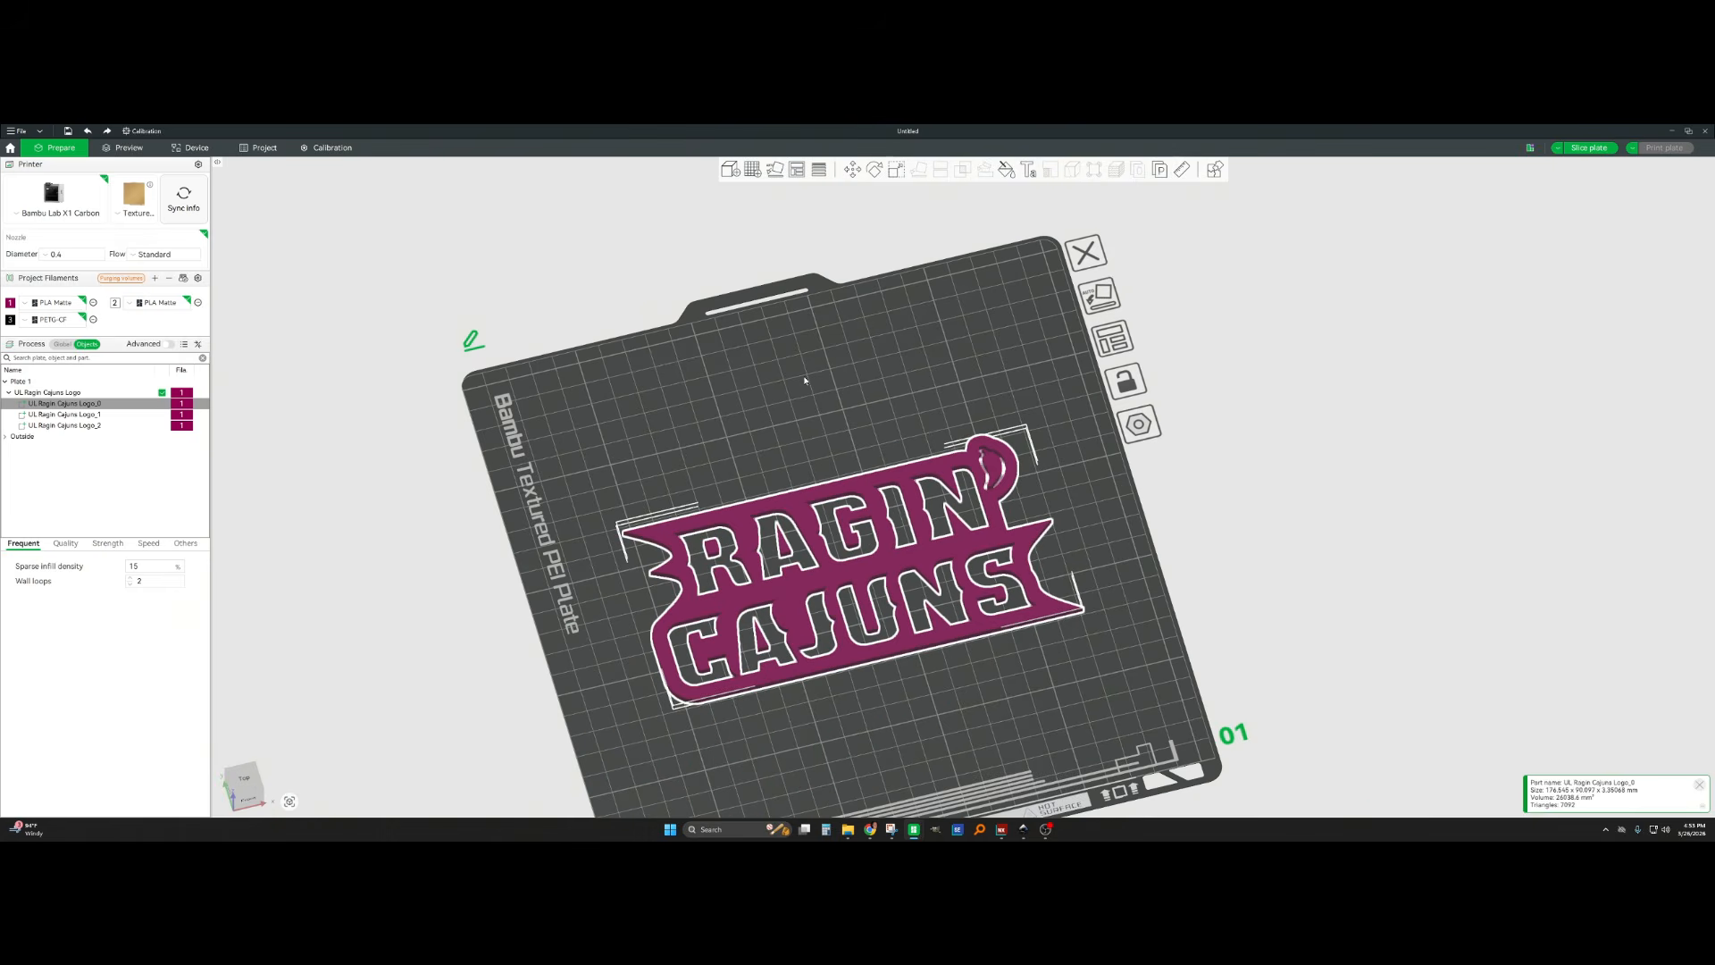
{"action": "left_click", "coordinate": [873, 427]}
Examine the pepper detail from above and the complete logo on the plate
{"action": "mouse_move", "coordinate": [1072, 528]}
{"action": "left_mouse_down"}
{"action": "mouse_move", "coordinate": [1080, 581]}
{"action": "mouse_move", "coordinate": [1080, 520]}
{"action": "left_mouse_up"}
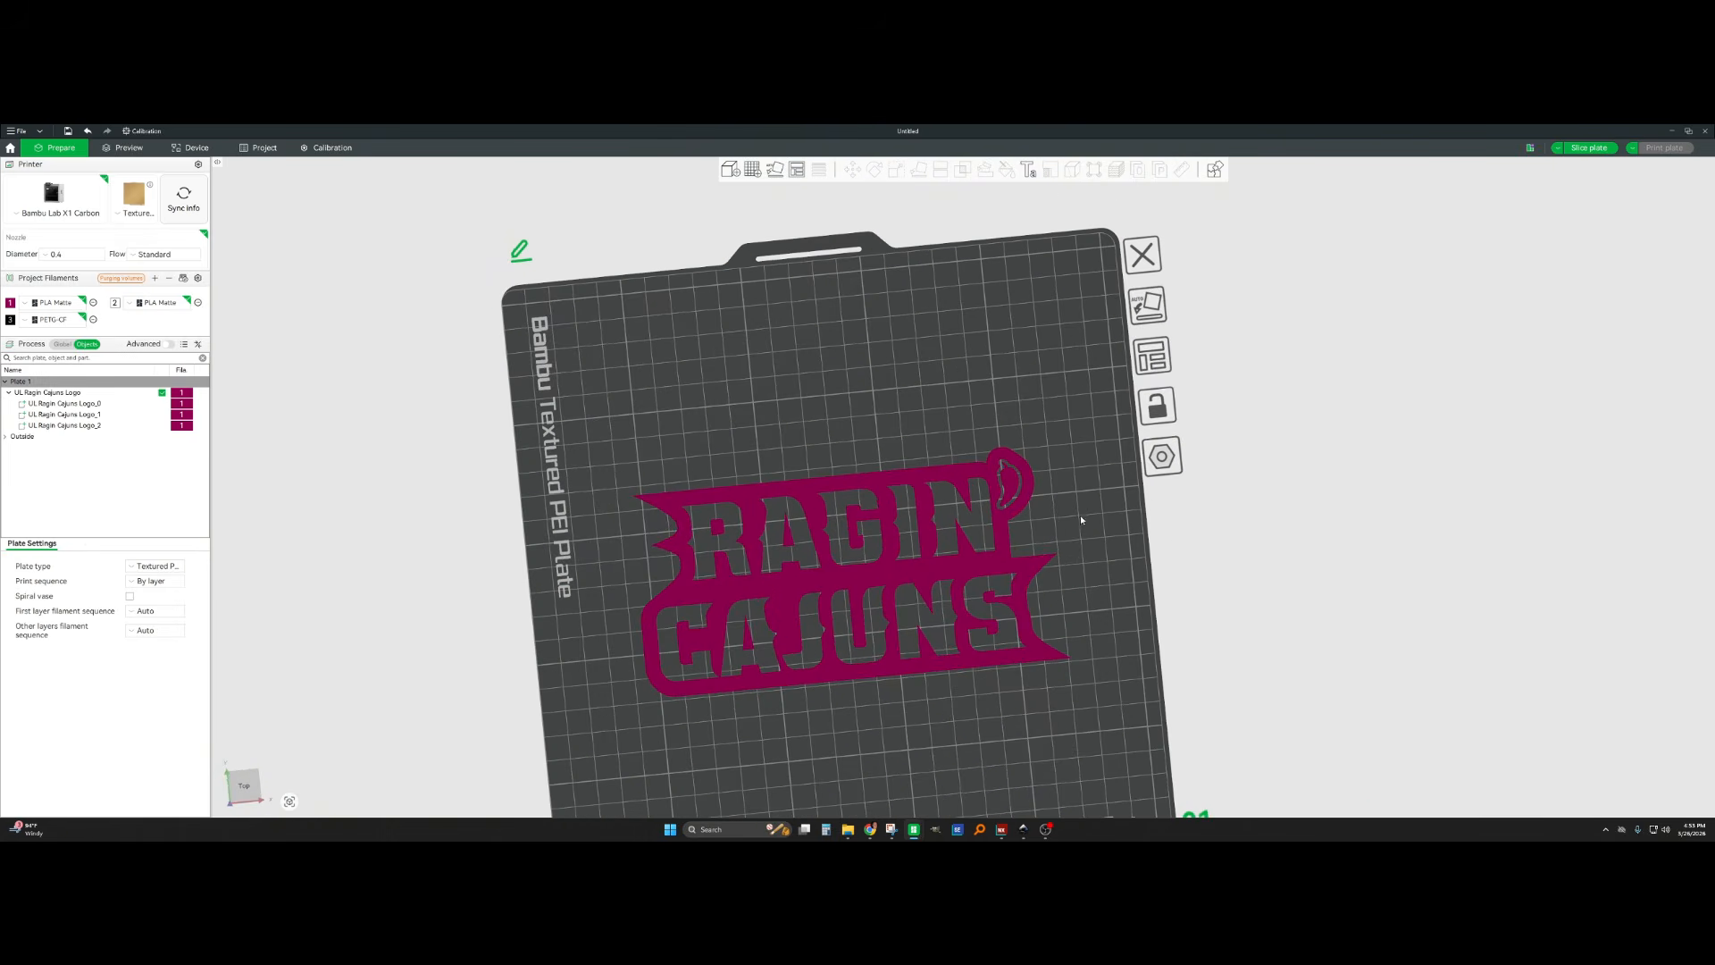
{"action": "scroll", "coordinate": [1081, 520], "scroll_direction": "up", "scroll_amount": 10}
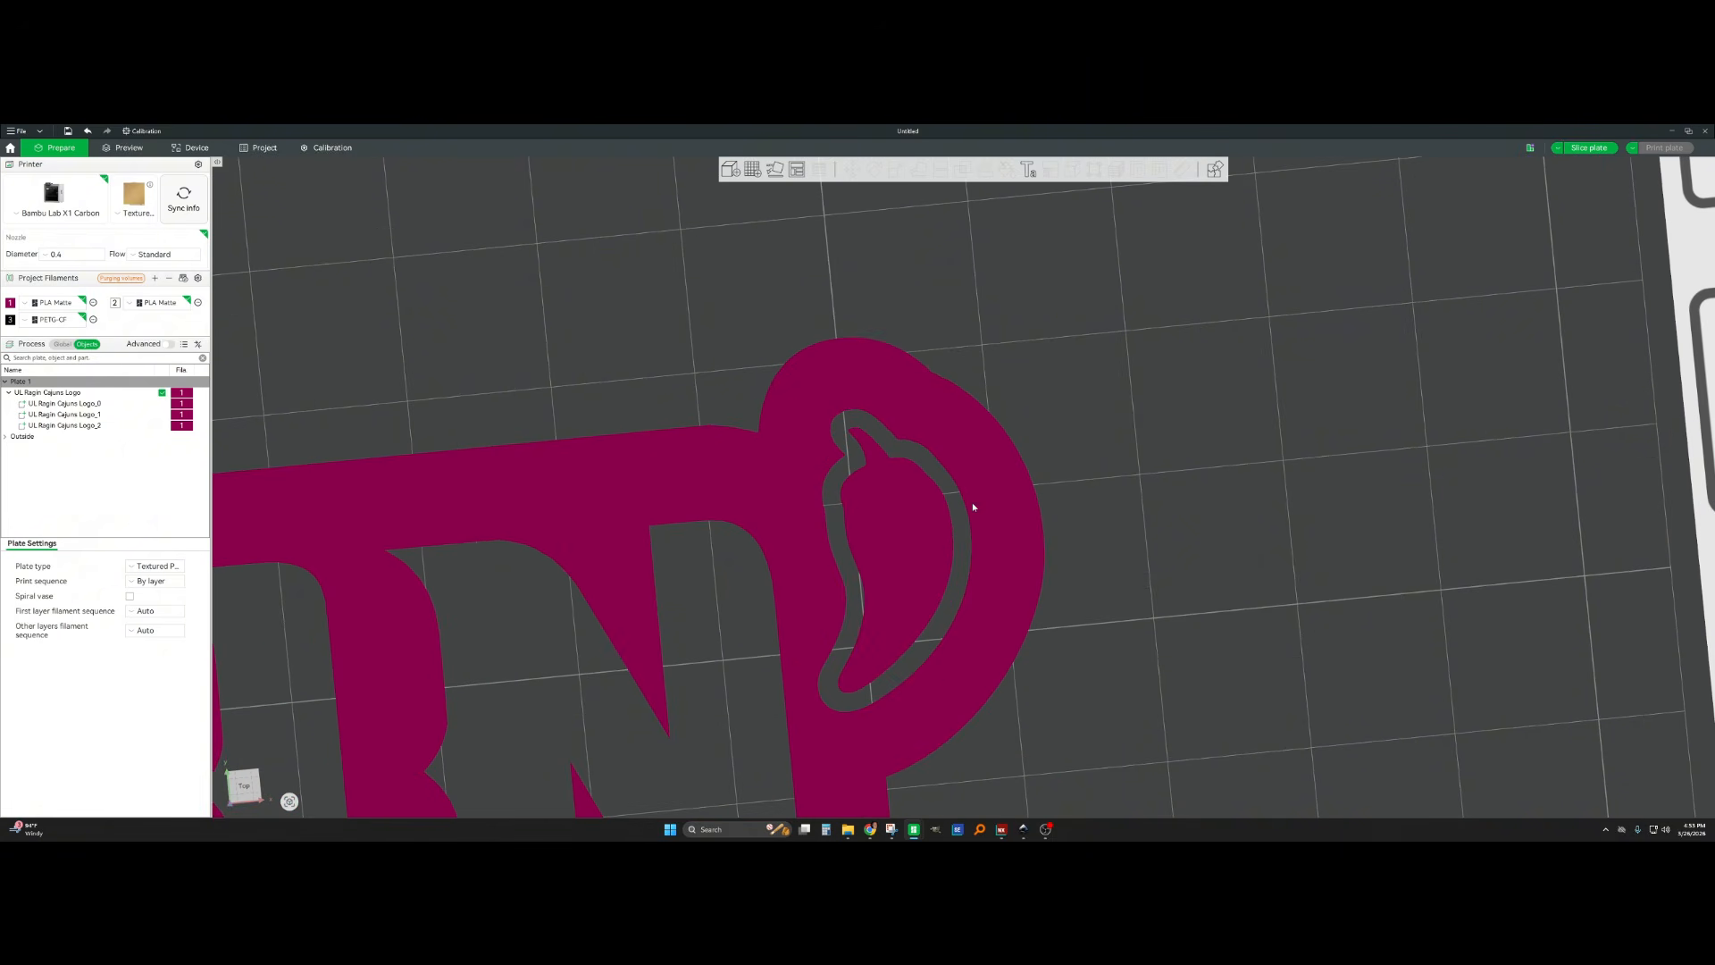
{"action": "left_click_drag", "start_coordinate": [916, 444], "coordinate": [912, 475]}
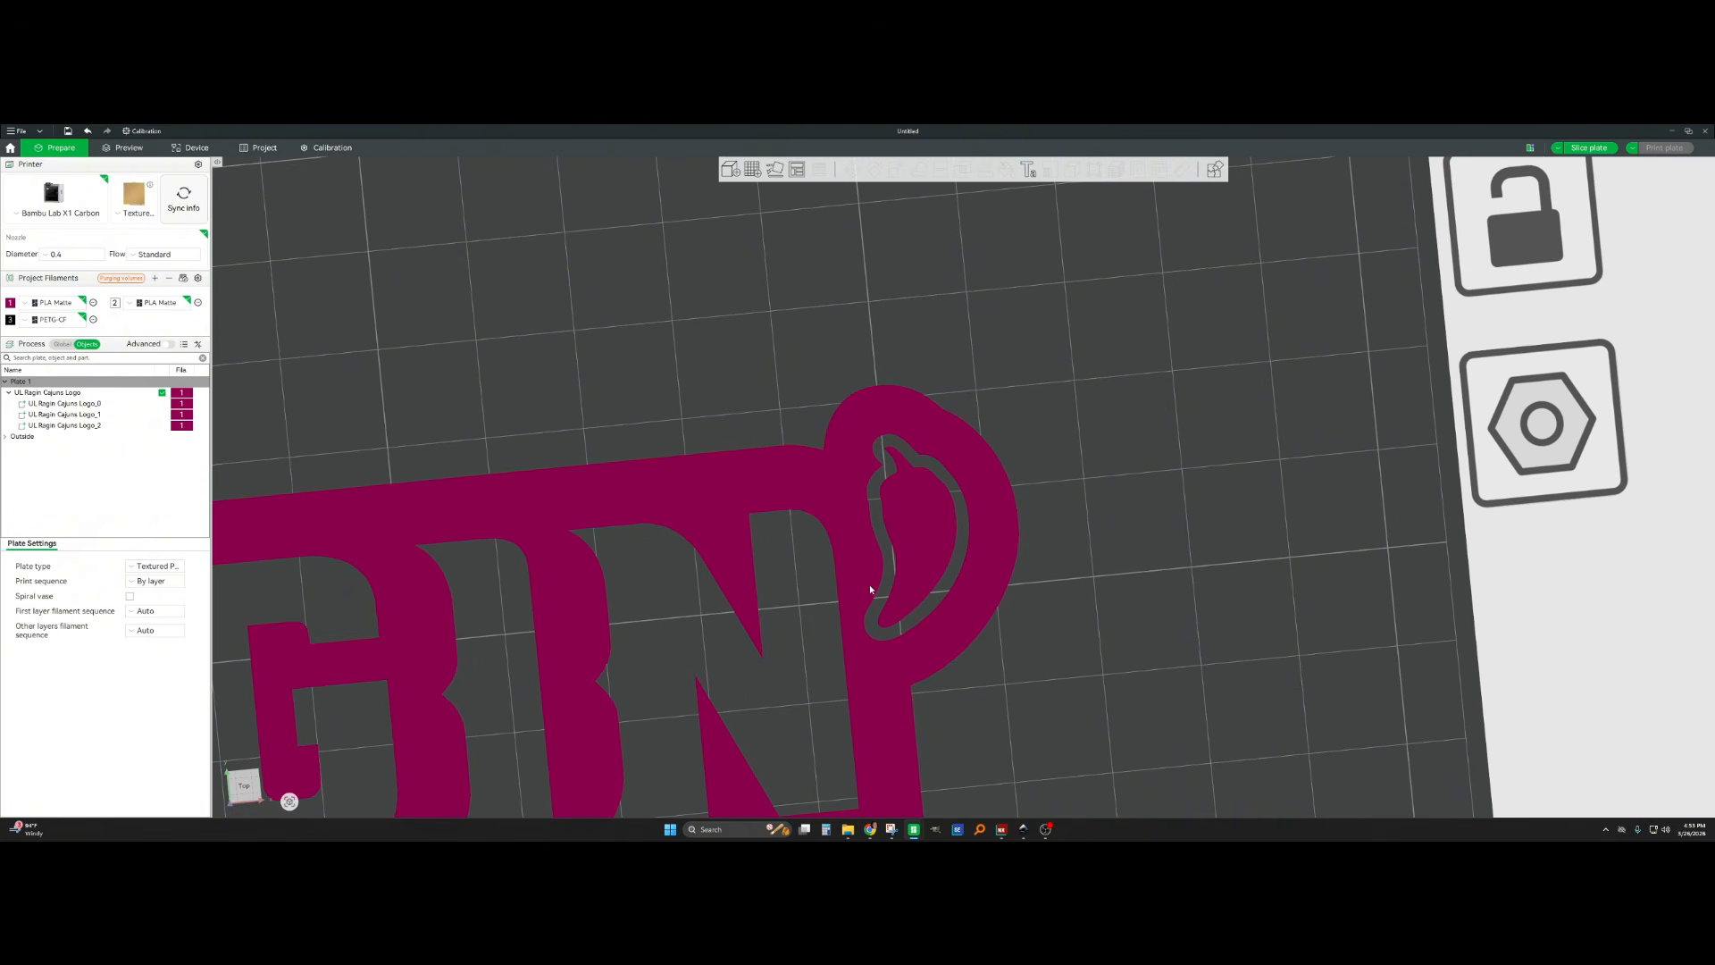
{"action": "scroll", "coordinate": [883, 545], "scroll_direction": "down", "scroll_amount": 8}
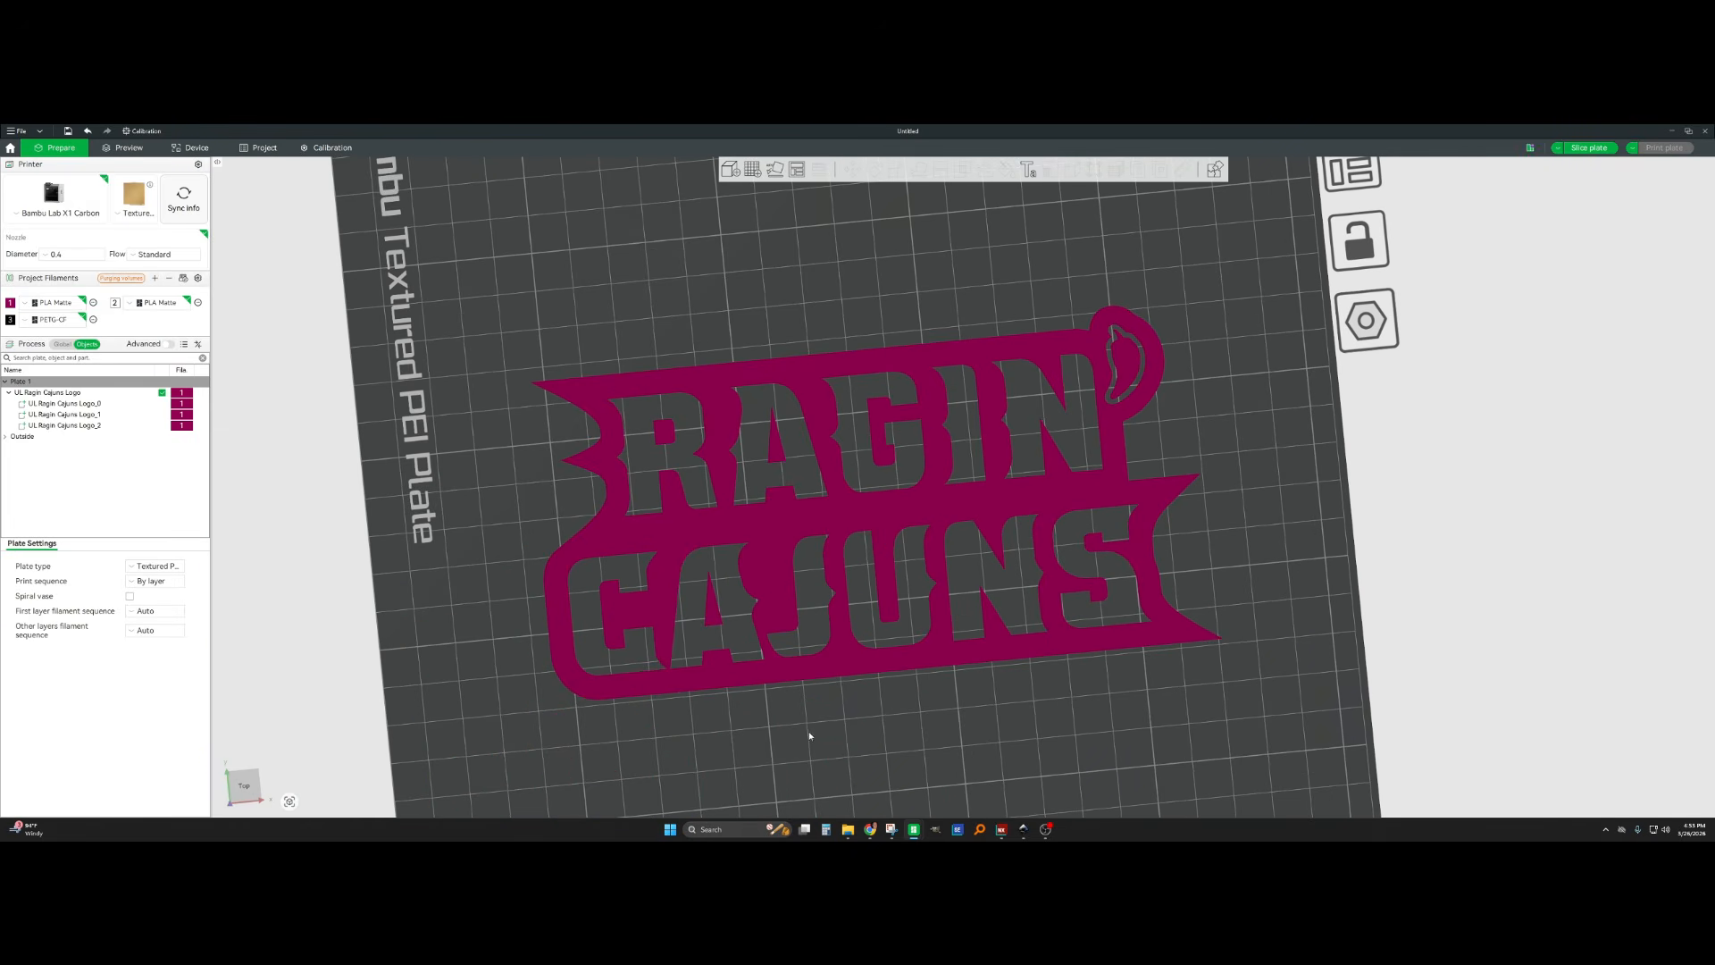
{"action": "left_click_drag", "start_coordinate": [809, 735], "coordinate": [812, 717]}
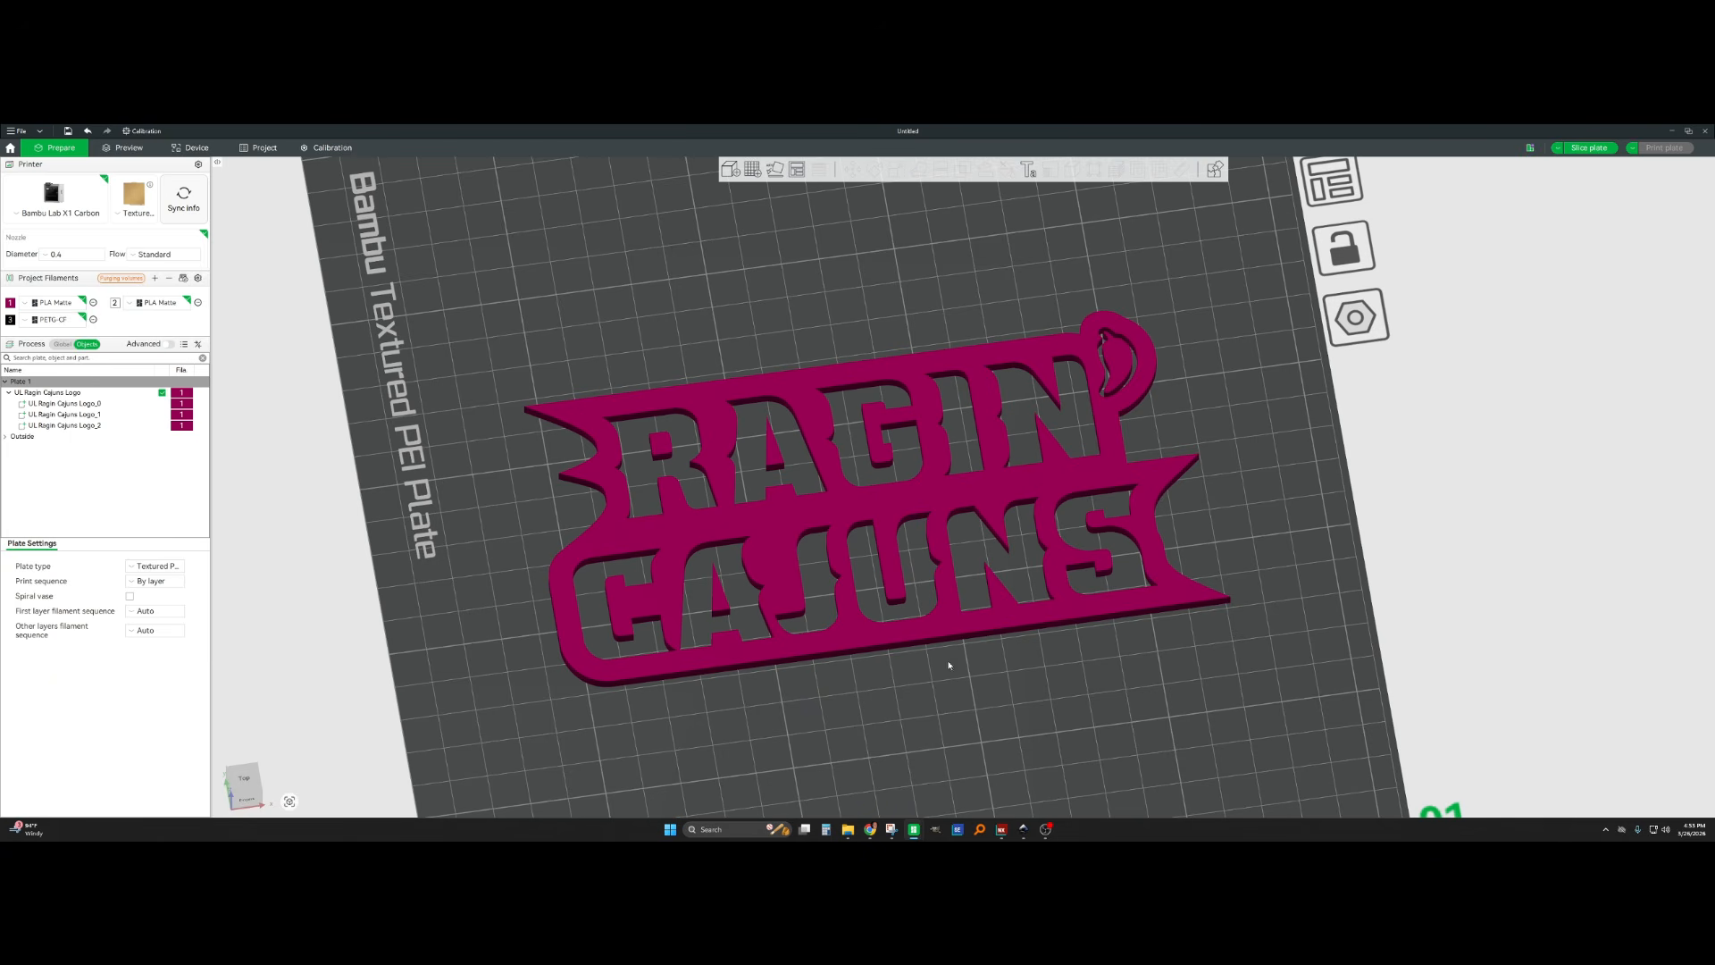
{"action": "mouse_move", "coordinate": [1051, 838]}
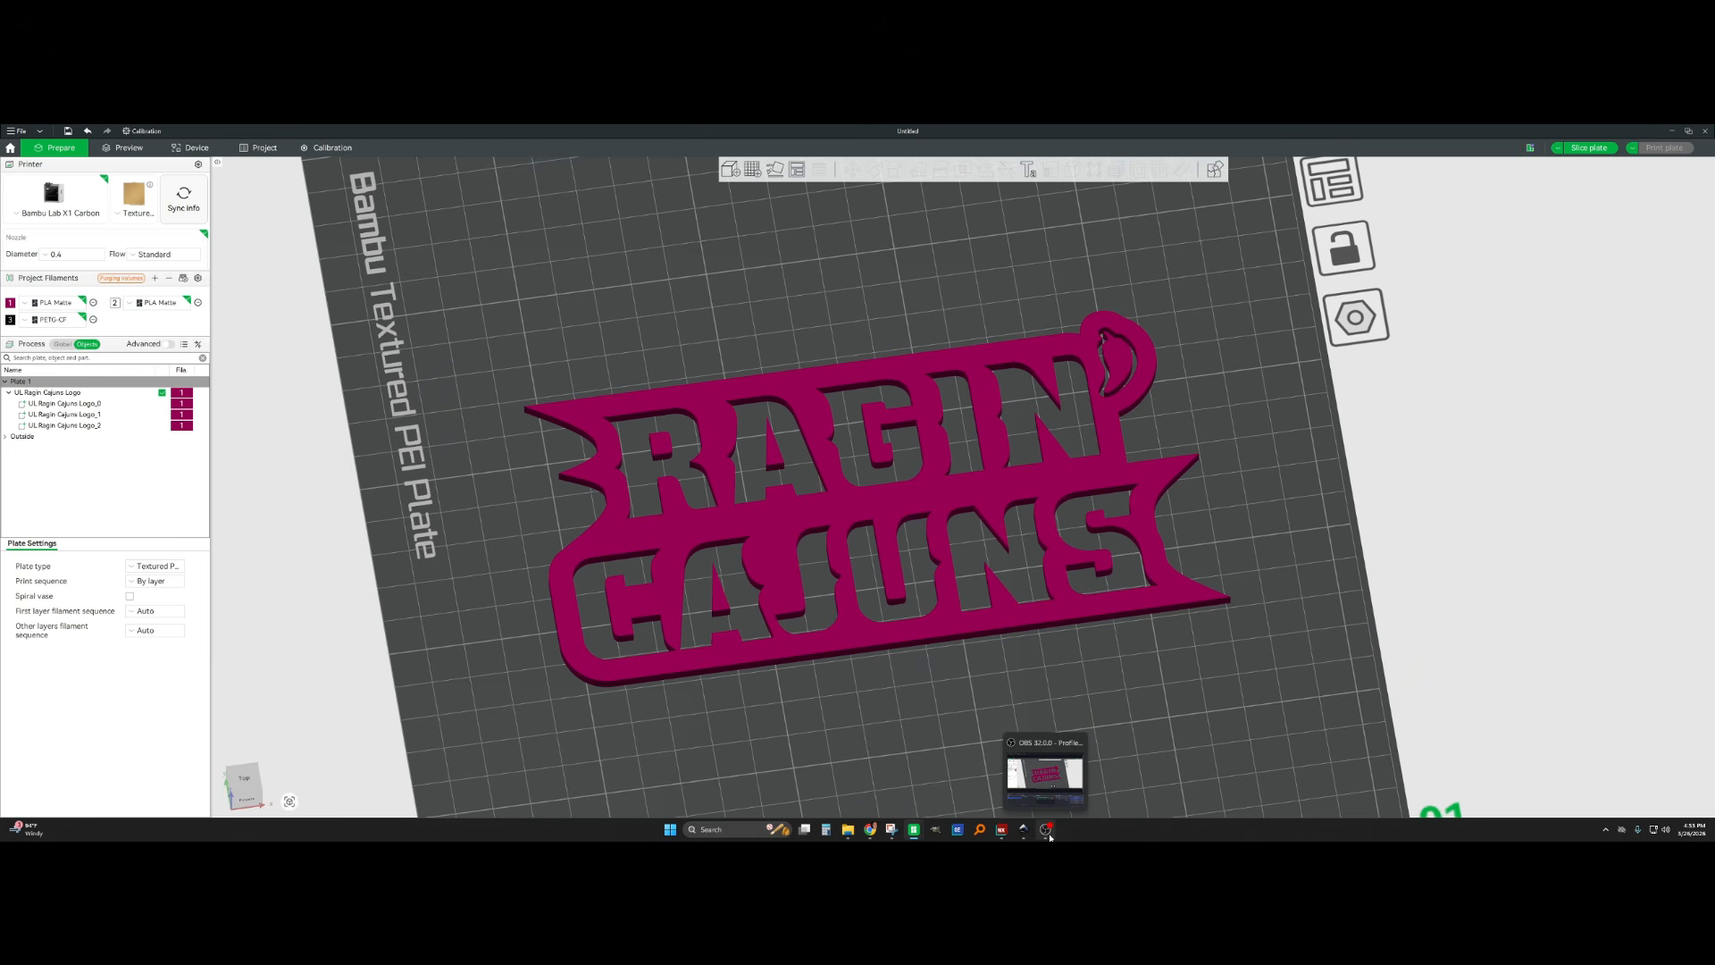